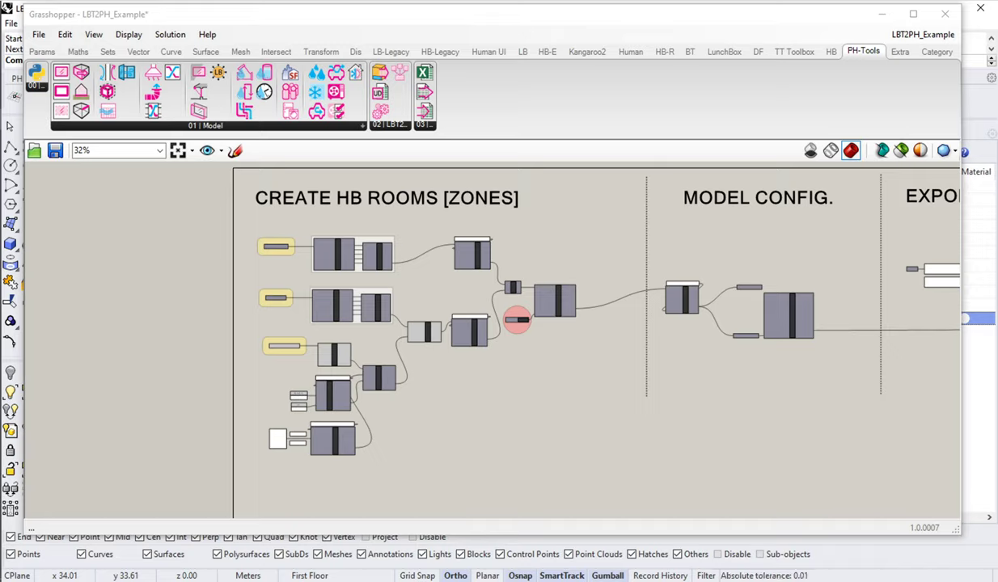
Switch from Grasshopper to the Rhino model and select the SD1.1 sliding door surface on the first floor
click(879, 17)
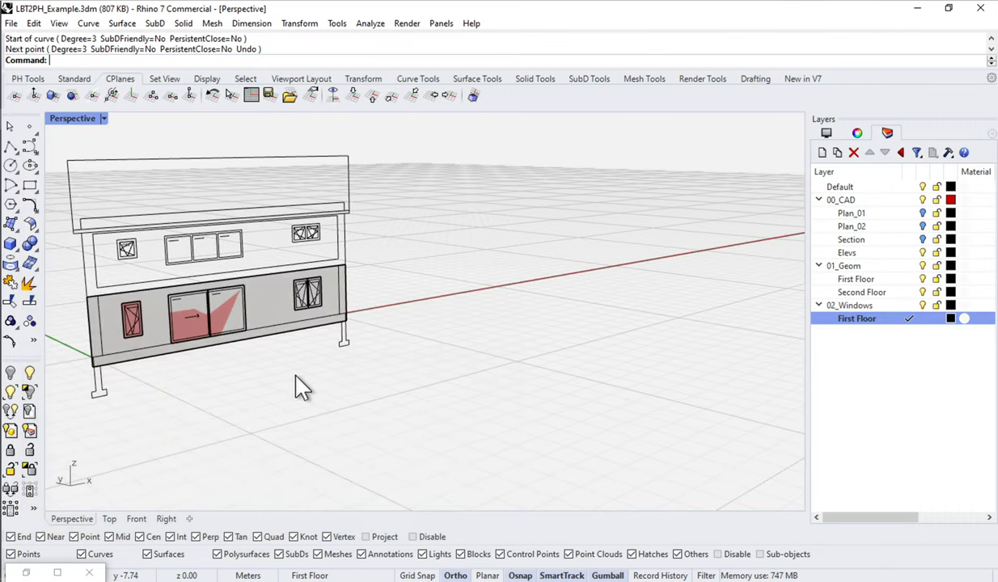
shift+right_drag(295, 387, 472, 396)
scroll(416, 379, up, 6)
right_drag(479, 319, 336, 349)
drag(258, 275, 368, 455)
scroll(306, 348, up, 3)
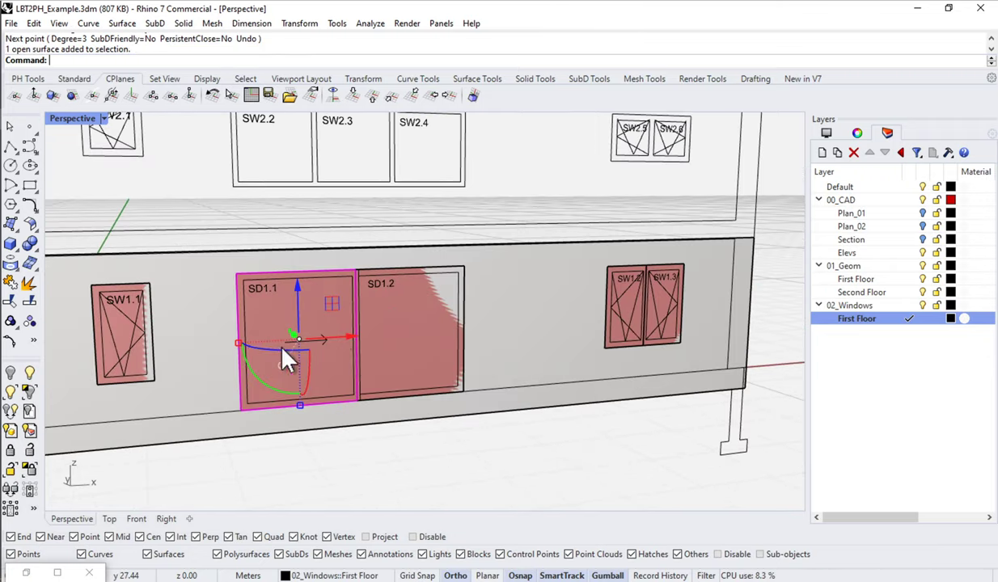
scroll(408, 403, down, 3)
mouse_move(405, 403)
right_down()
mouse_move(418, 395)
mouse_move(409, 384)
right_up()
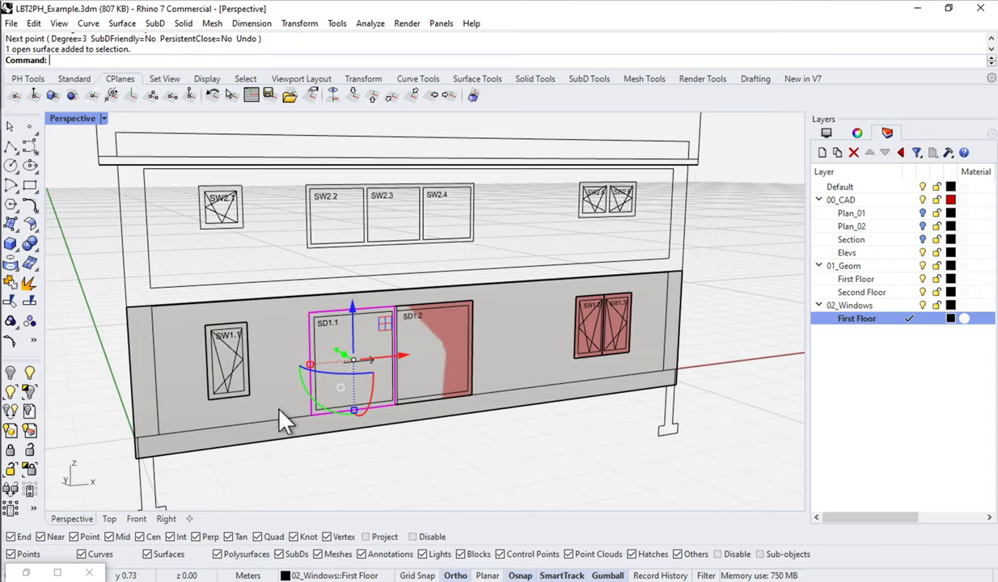
Check the surface parameters of the first-floor front wall, and leave them as they are
click(282, 338)
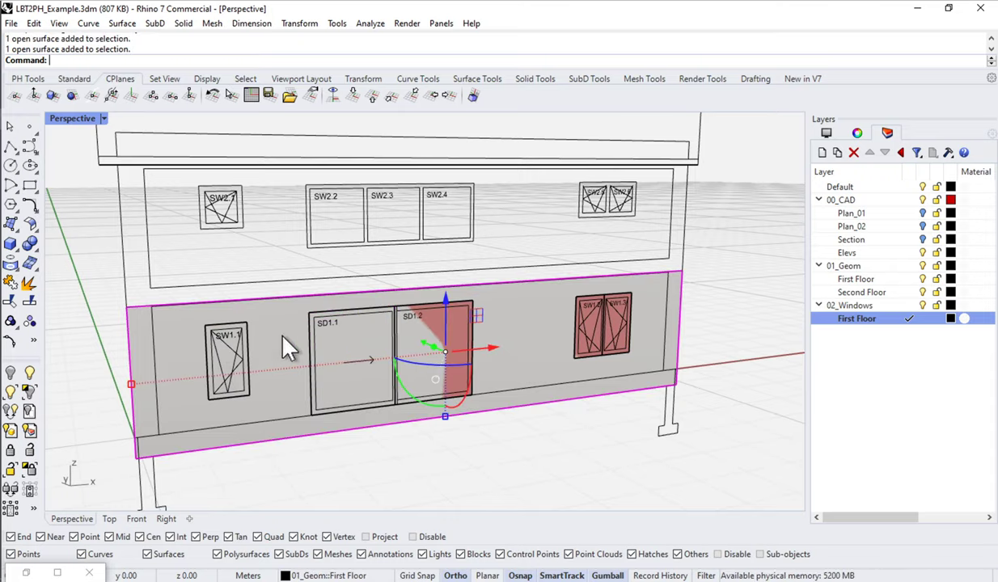
click(28, 79)
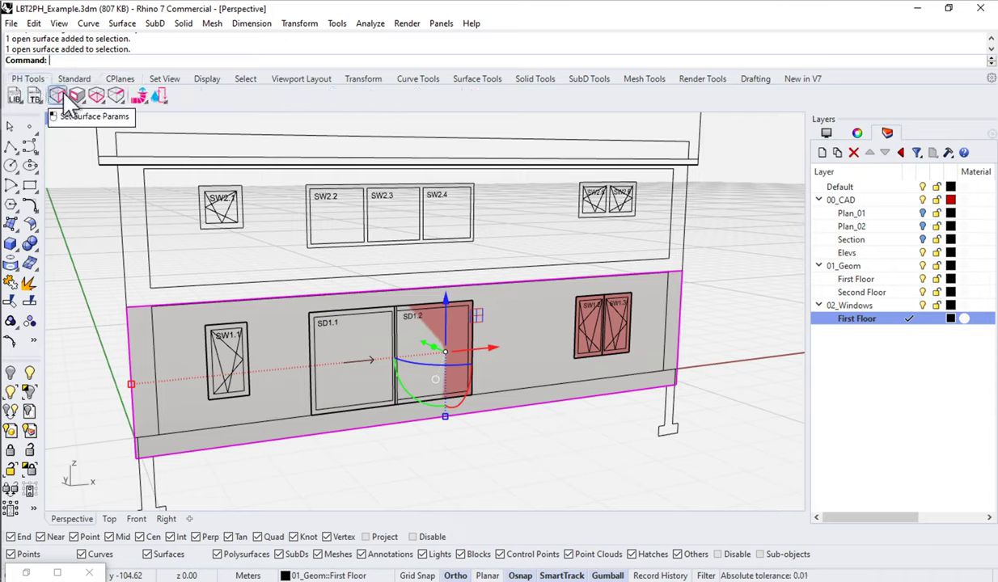
click(61, 97)
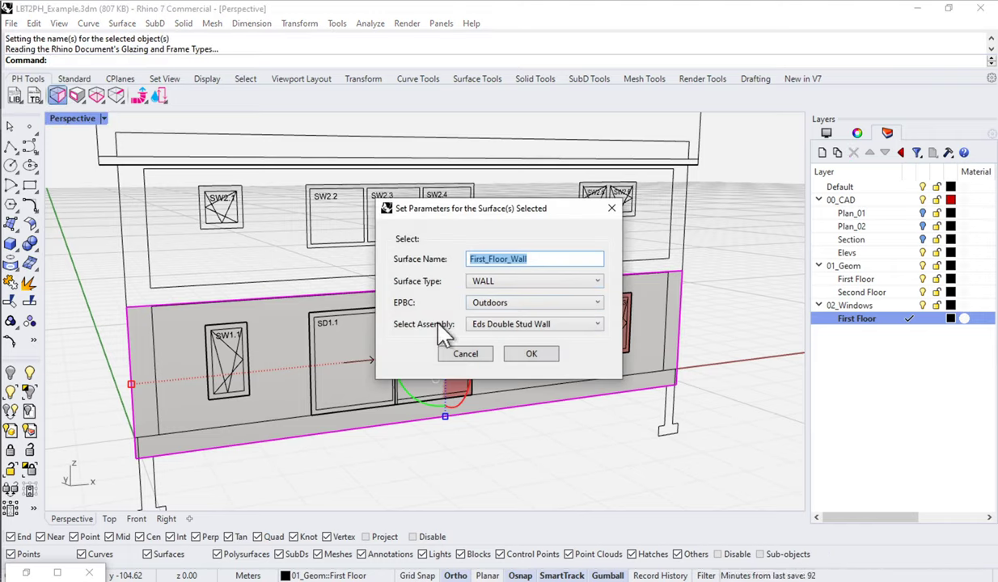
click(468, 354)
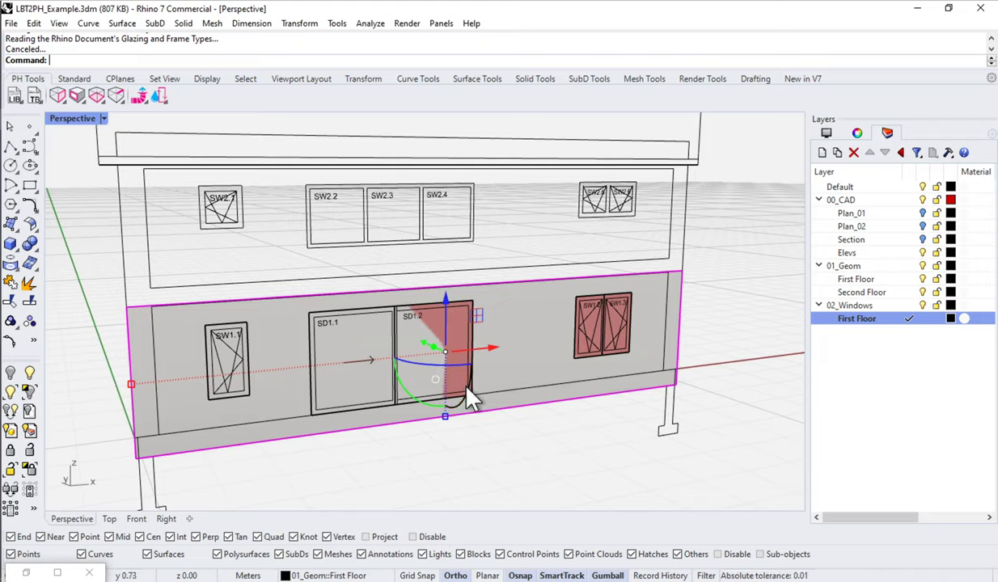
click(527, 461)
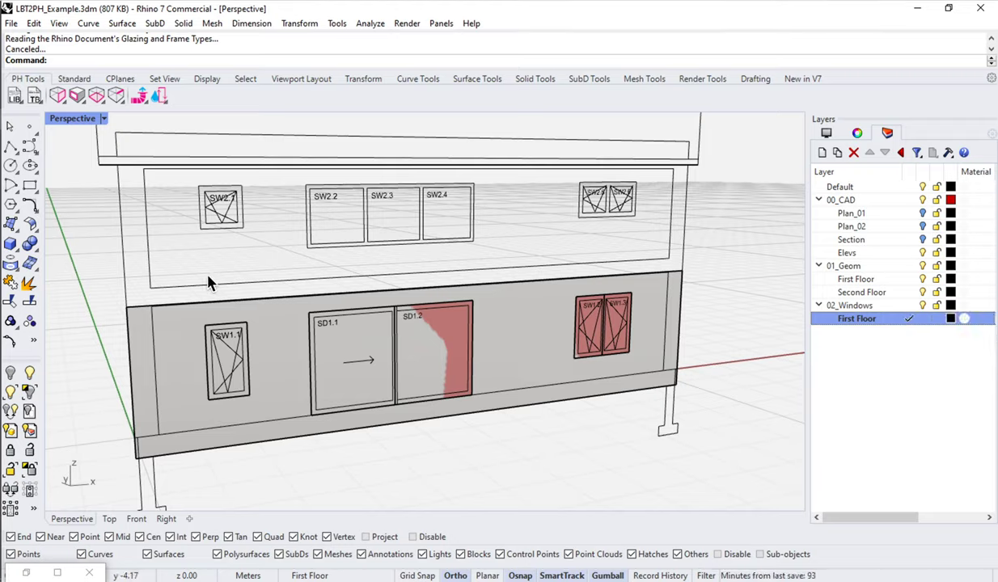
Select the SW1.1 window surface and check the frame choices in its PHPP window properties, without applying any
drag(188, 257, 276, 487)
scroll(219, 376, up, 3)
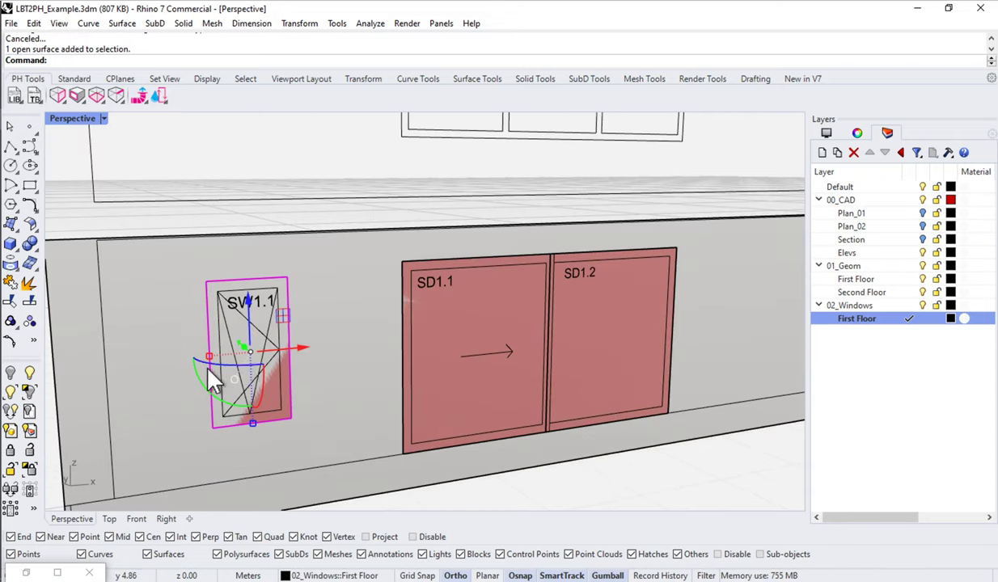
scroll(212, 388, down, 3)
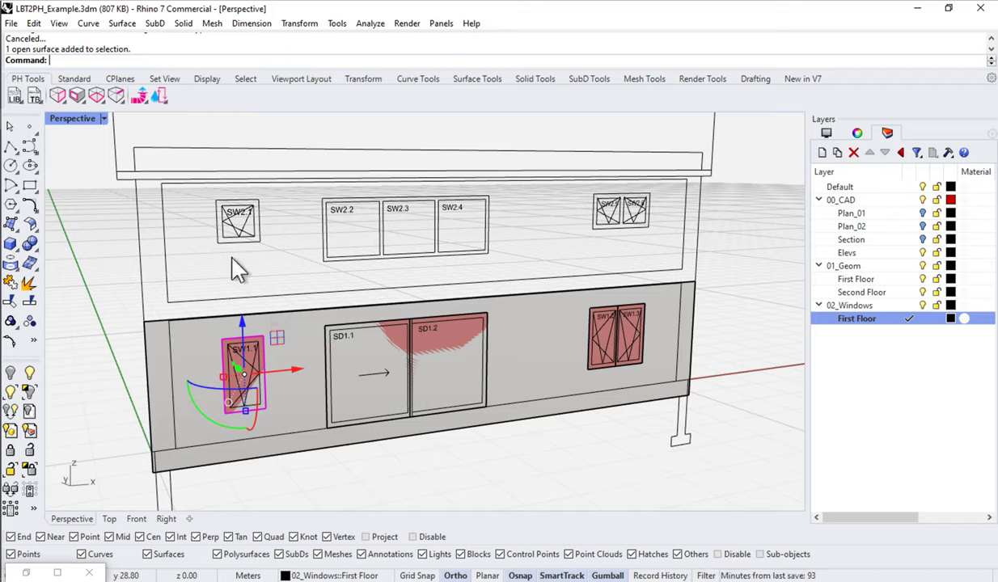
click(79, 95)
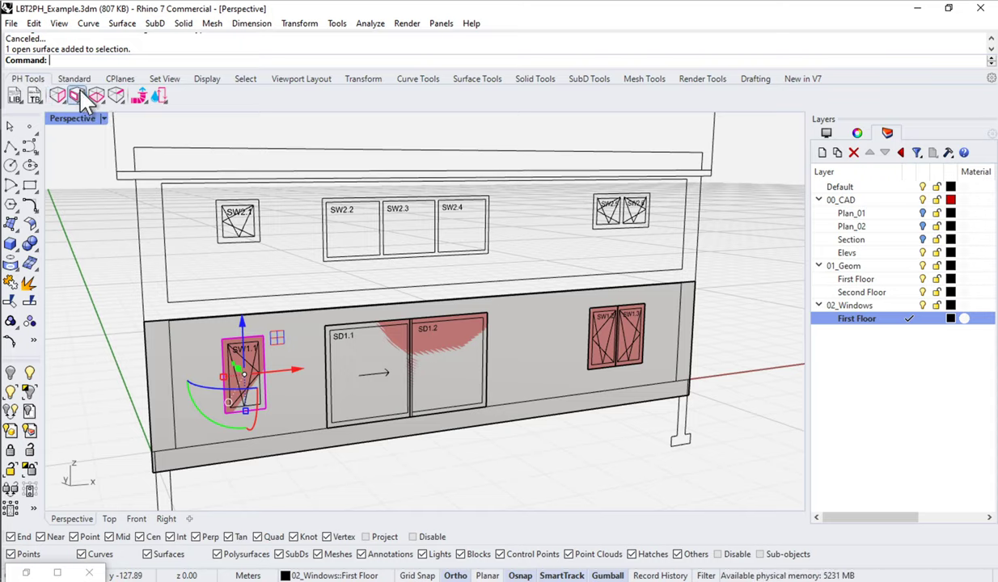
click(80, 94)
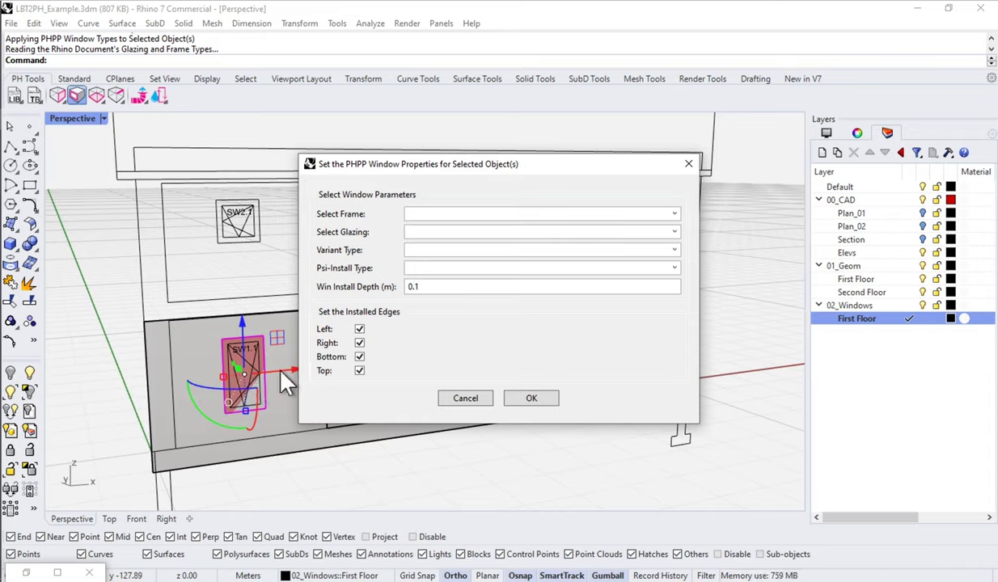
click(675, 214)
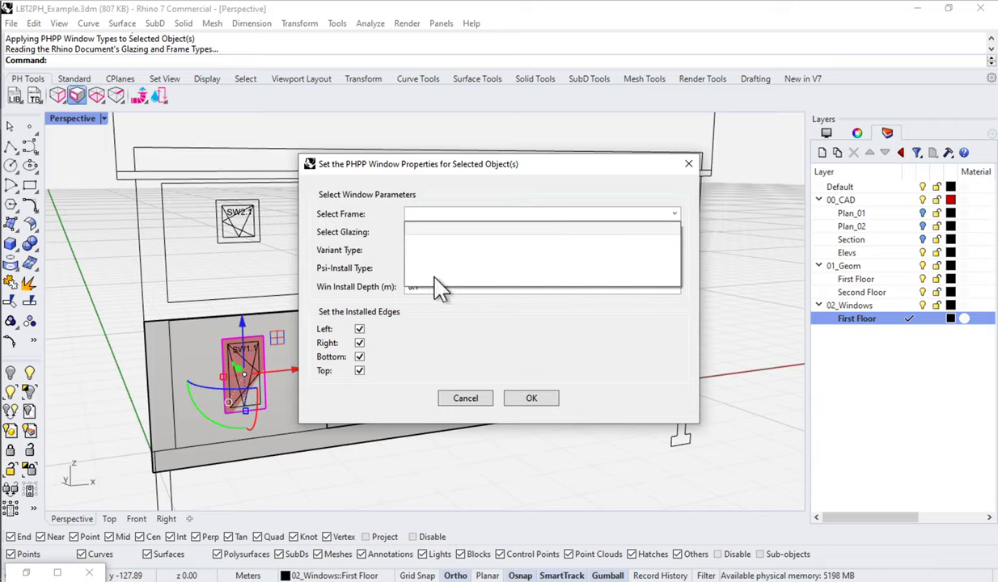
click(468, 399)
click(468, 398)
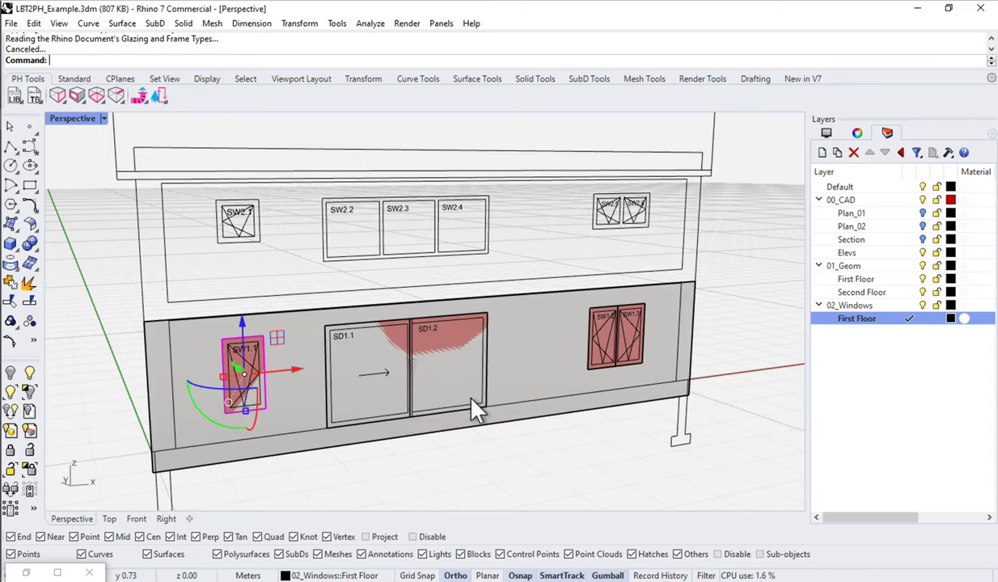
Open the PHPP component library and enter "Enter Info" as the name in the first Window Glazing row
click(16, 97)
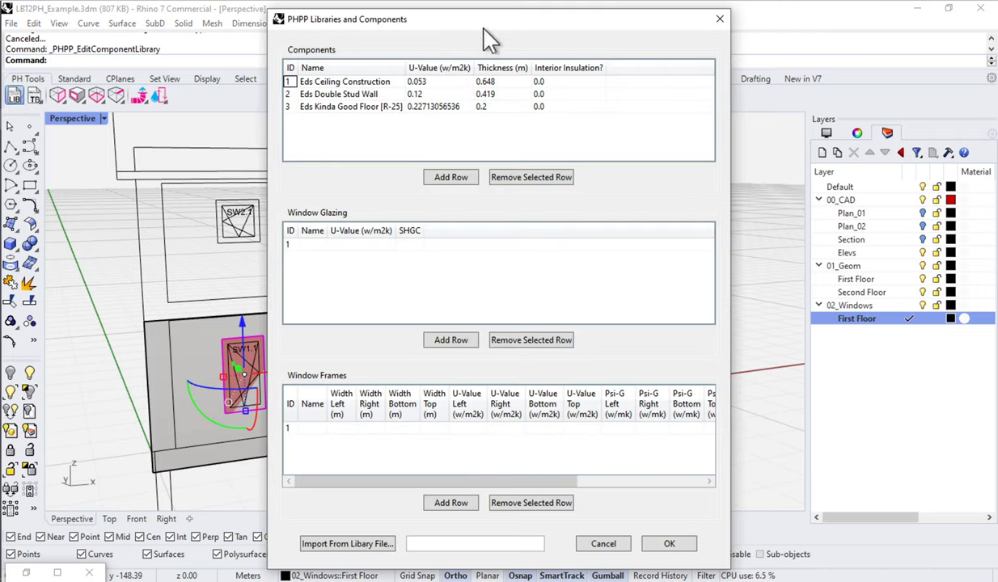
drag(487, 27, 494, 23)
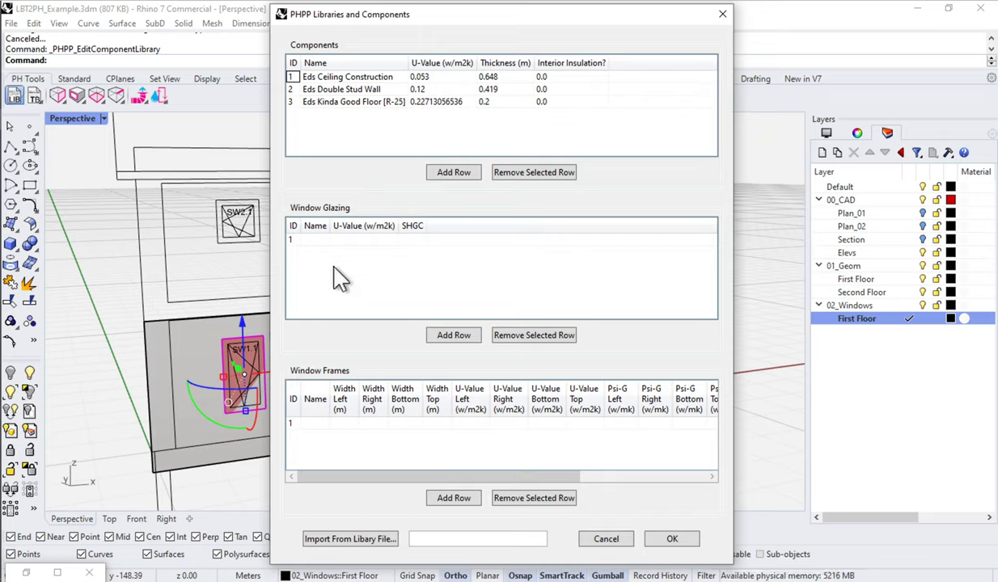
click(314, 241)
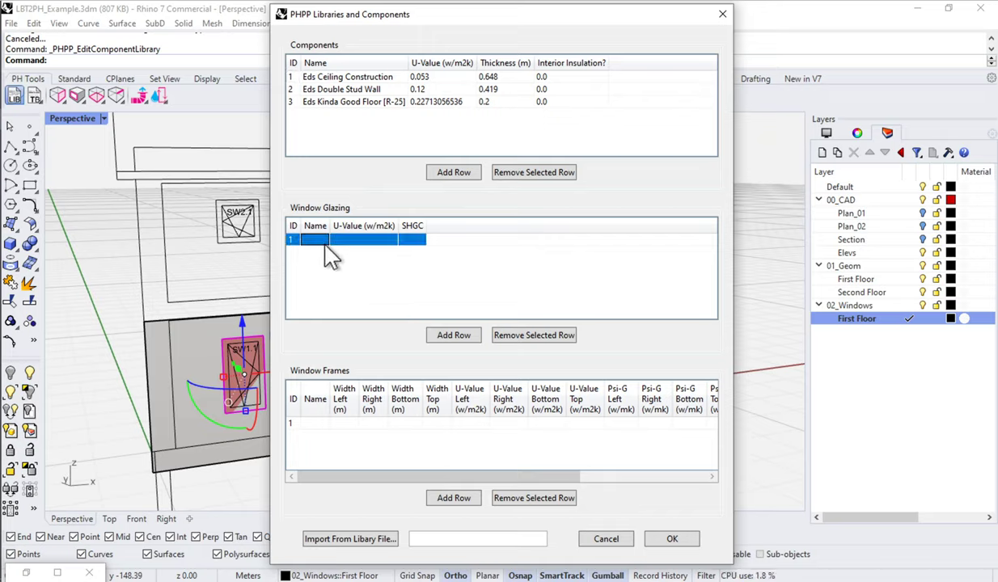
click(326, 245)
text(Enter Info)
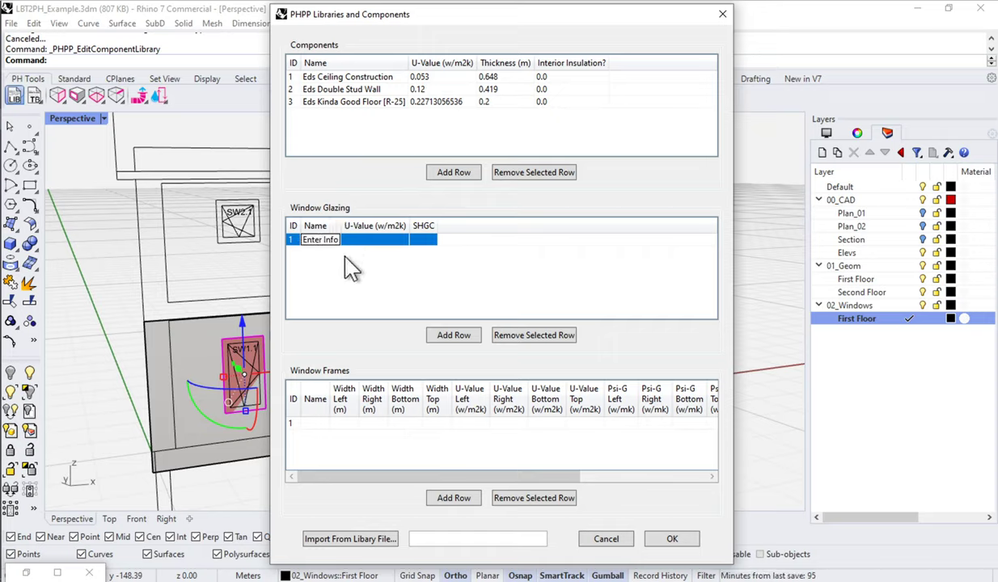
click(358, 297)
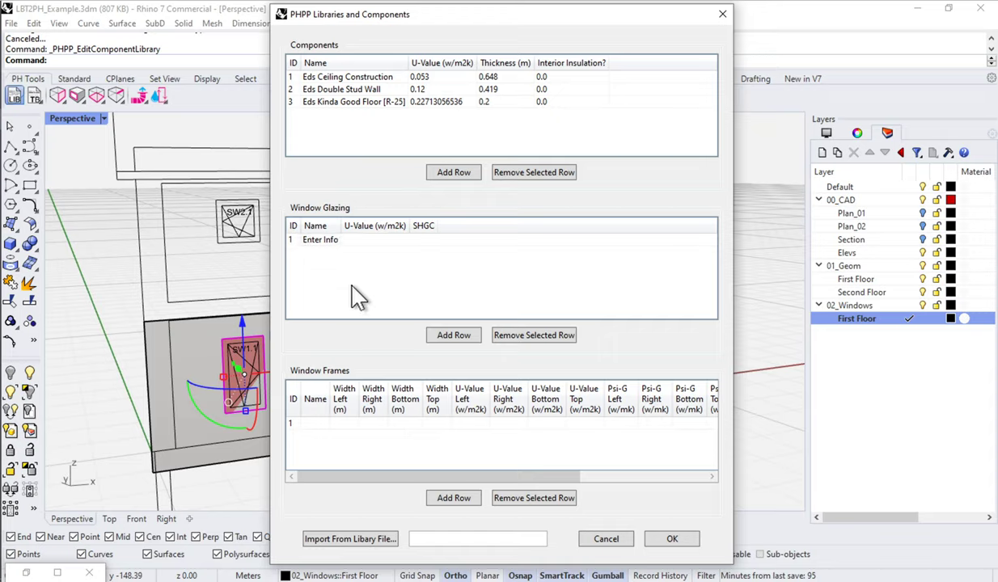
click(356, 539)
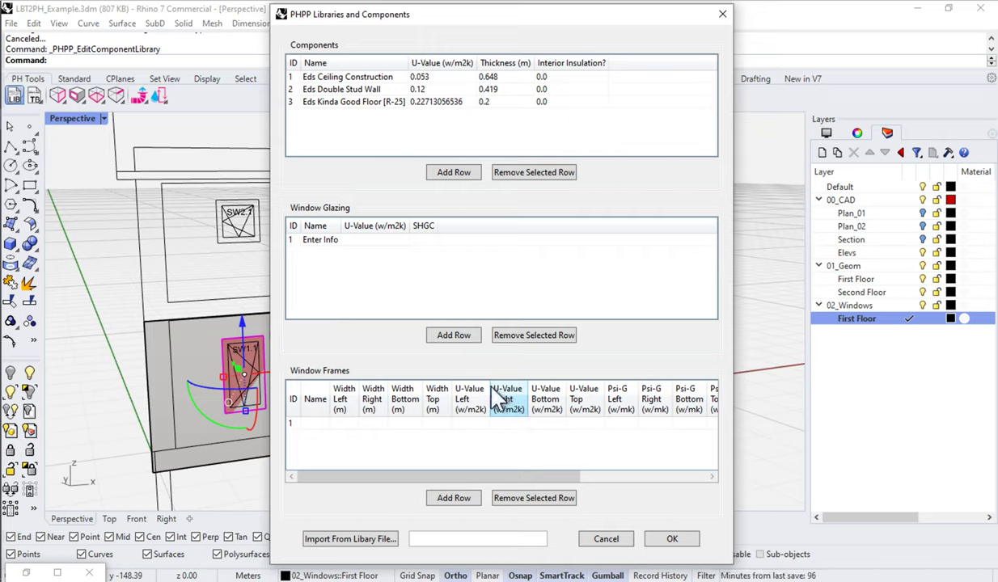
Rename the first Window Glazing entry as "SGG Climatop ONE"
click(330, 241)
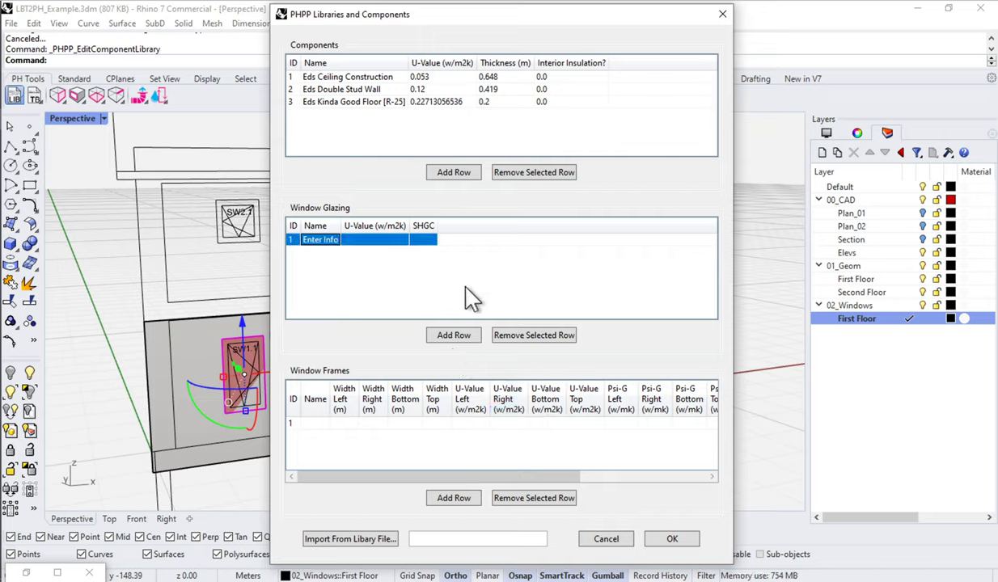
click(336, 245)
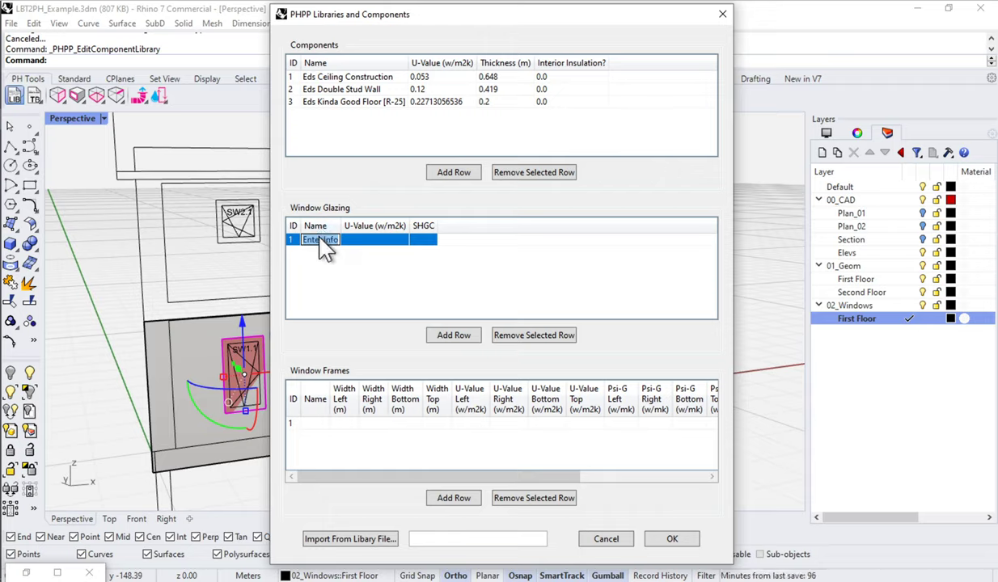
text(SGG Cl)
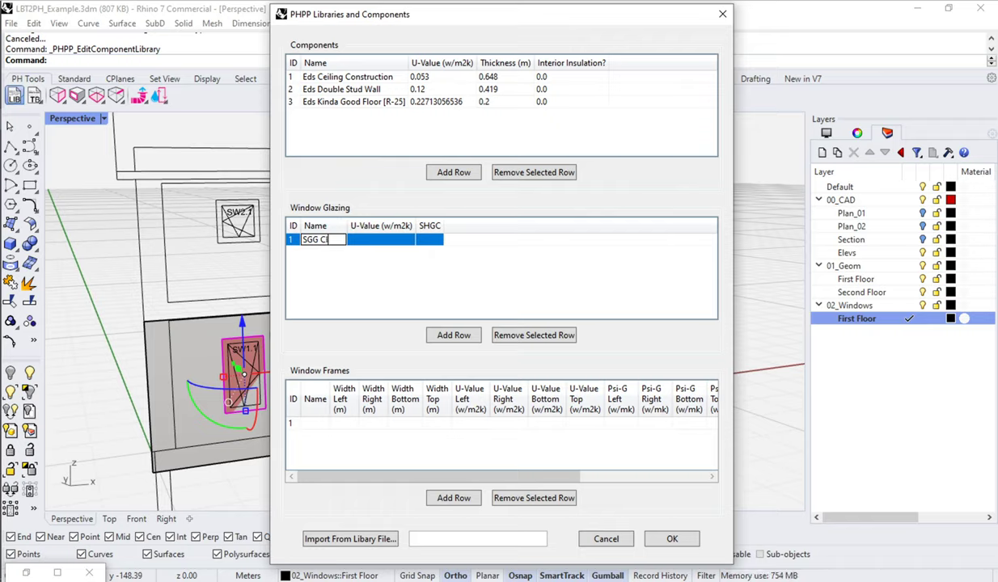
text(omatop ONE)
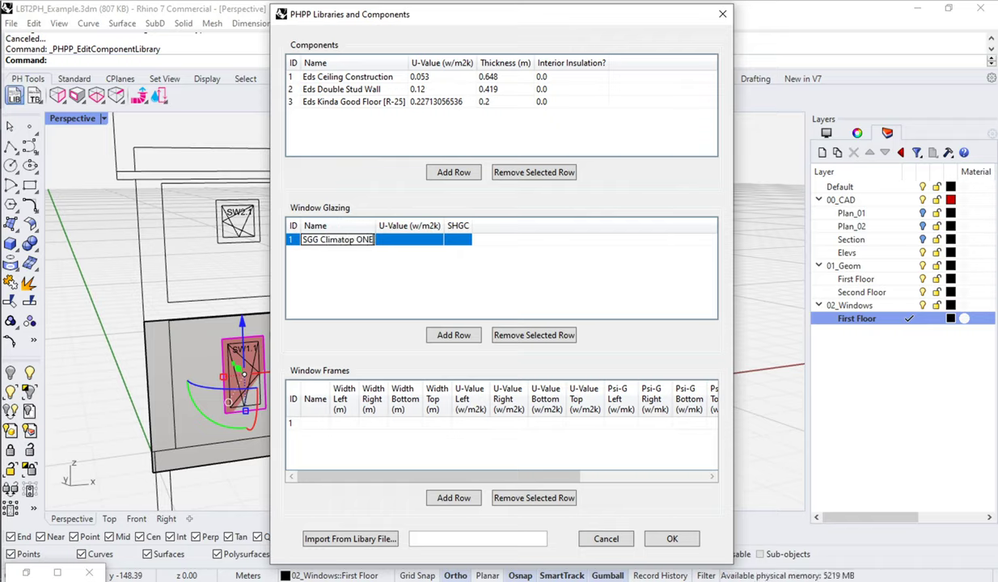
Set the SGG Climatop ONE glazing's U-value to 0.5 and SHGC to 0.37, and apply the library changes
click(400, 242)
click(404, 240)
text(0.5)
click(469, 242)
click(467, 240)
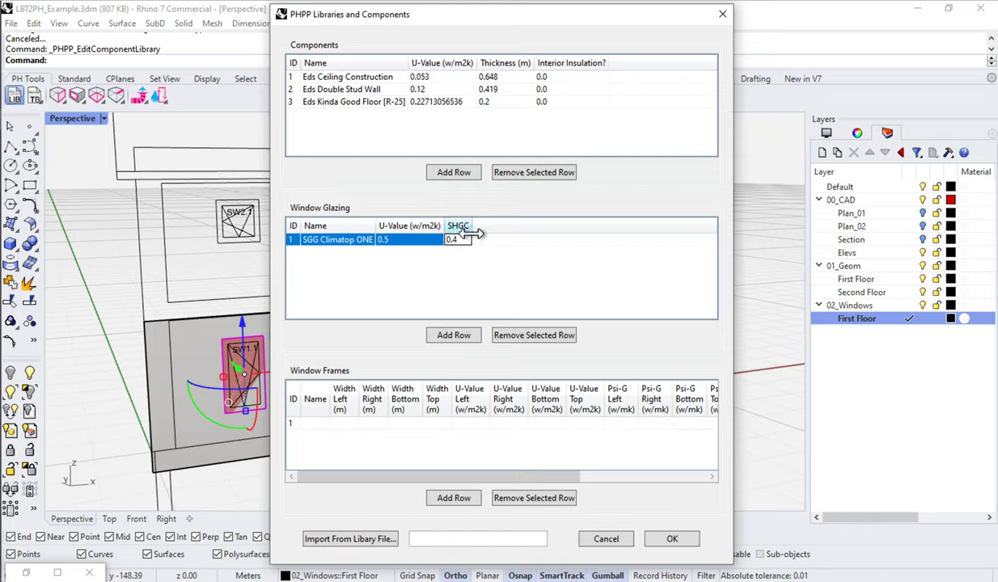
text(7)
click(475, 286)
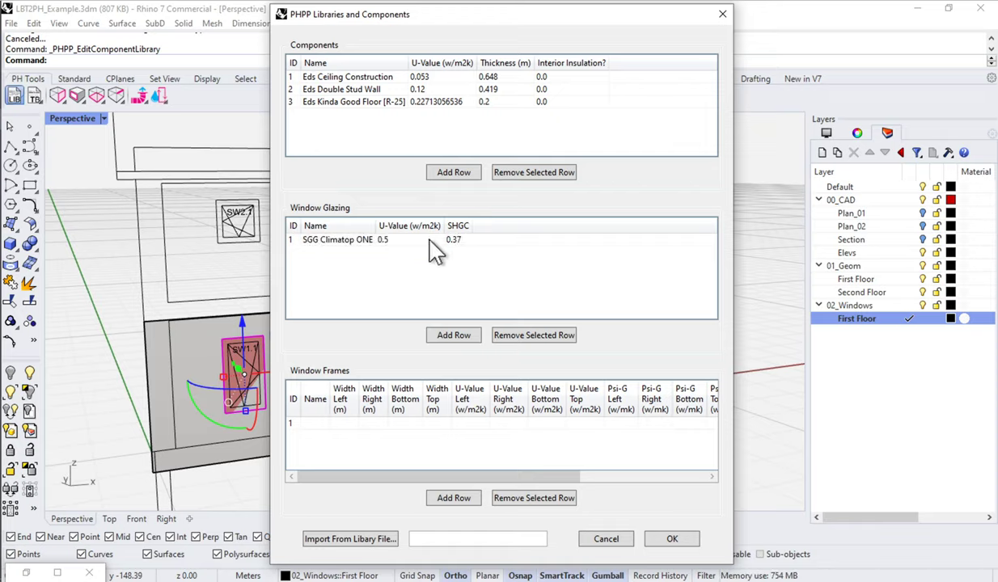
click(447, 333)
click(668, 539)
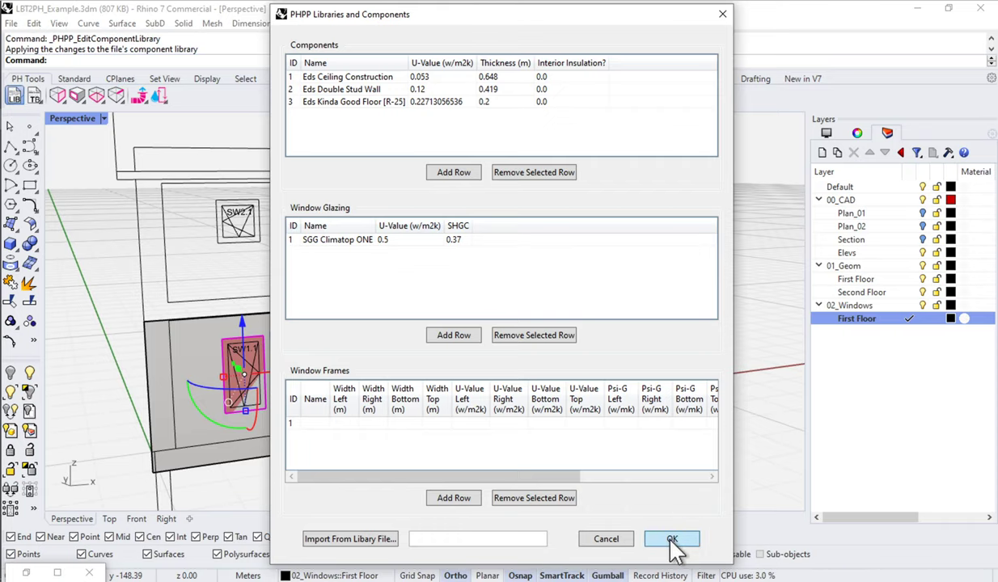
Assign the SGG Climatop ONE glazing to the selected SW1.1 window through its PHPP window properties
click(77, 95)
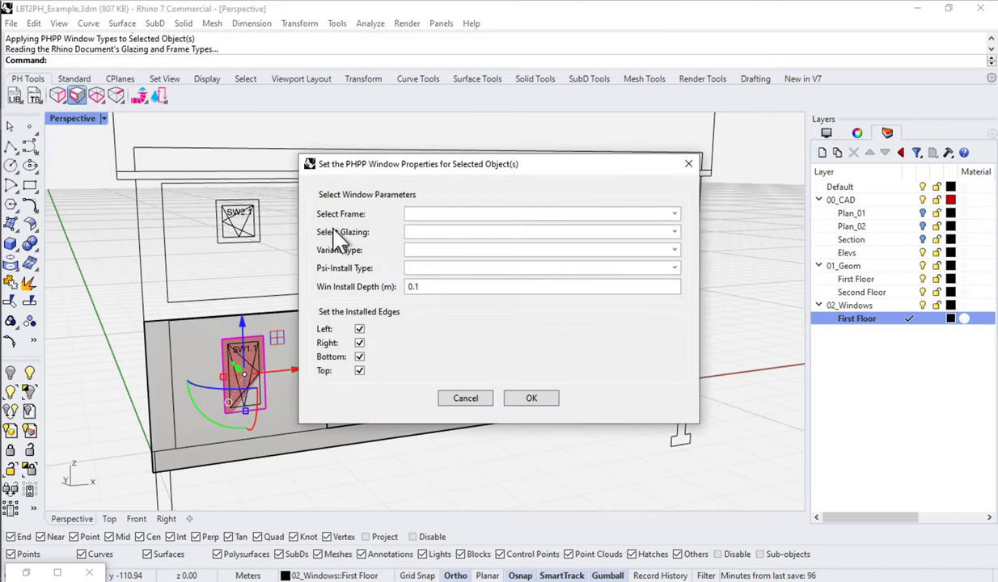
click(674, 233)
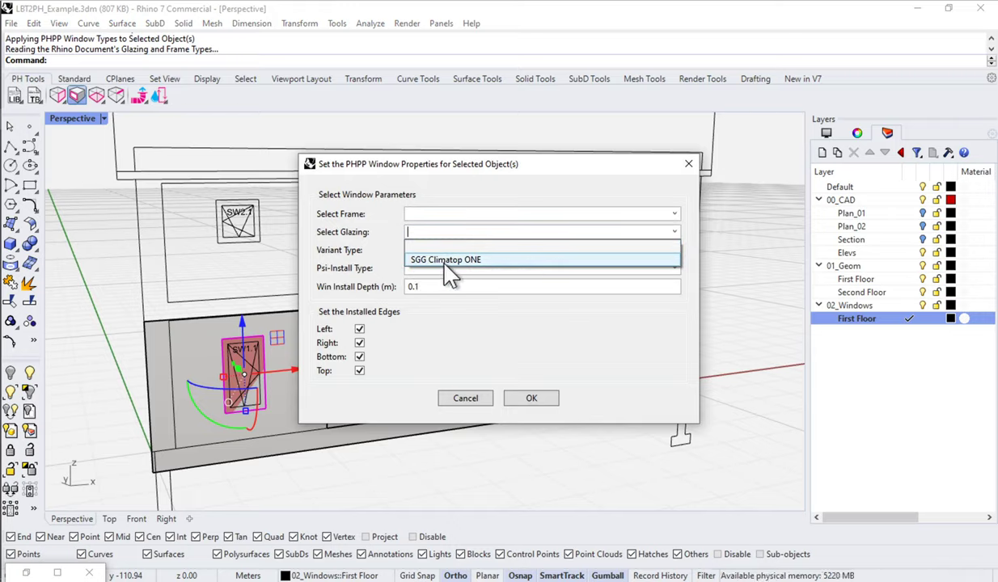
click(452, 262)
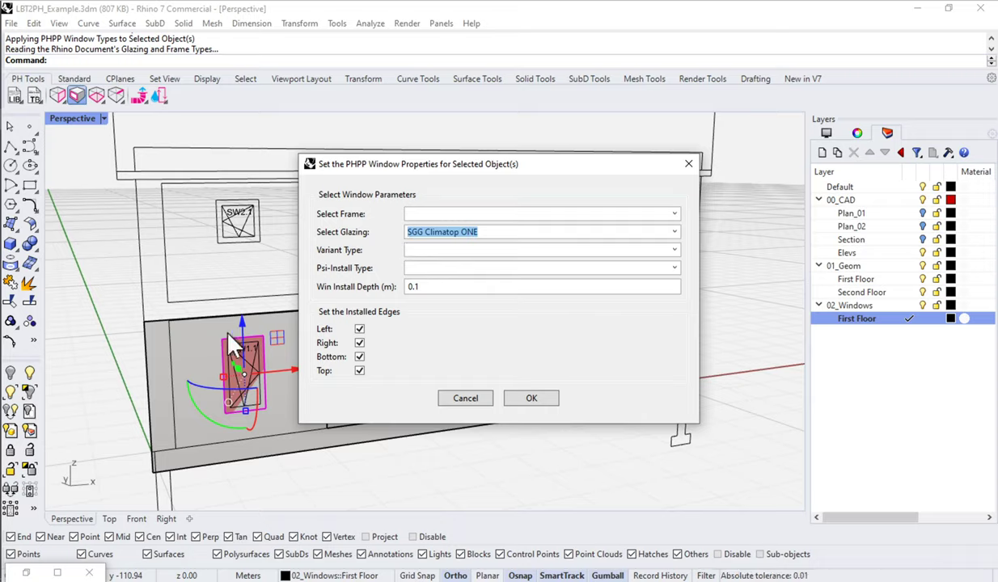
click(534, 399)
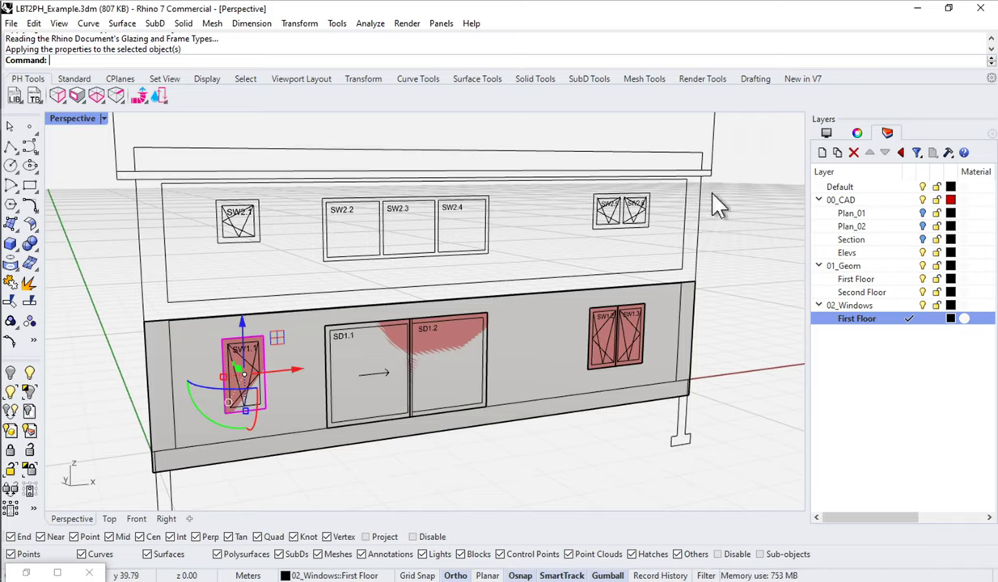
Review the SW1.1 window's attribute user text and set the surface's object name to "Ed's Window"
click(857, 134)
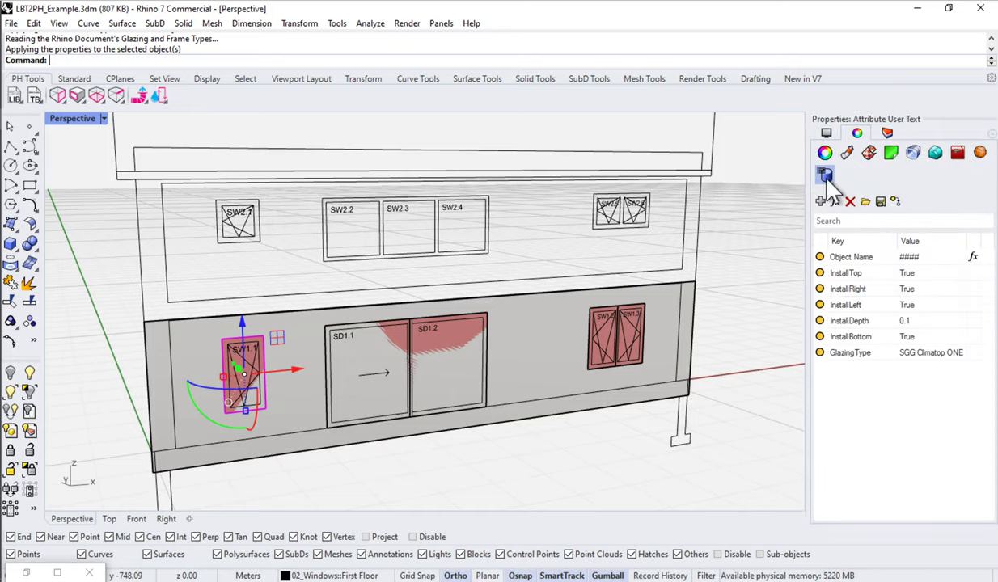
drag(809, 179, 768, 179)
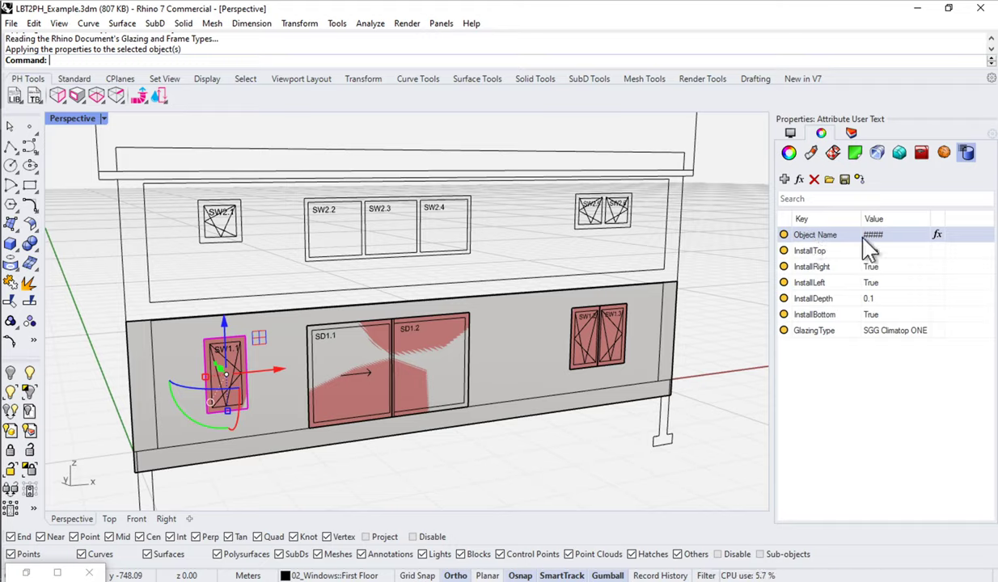
click(787, 153)
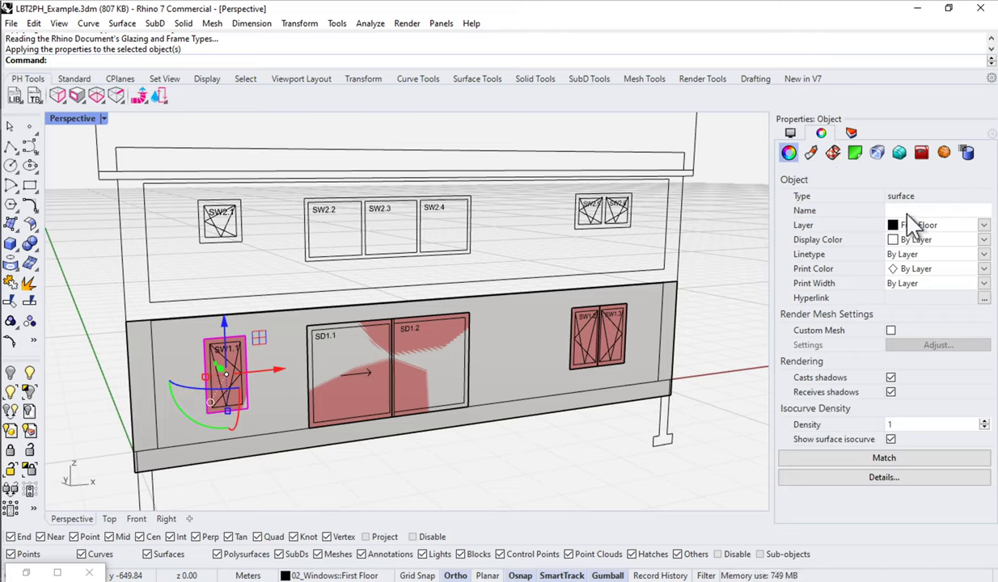
click(905, 211)
text(Ed's Window)
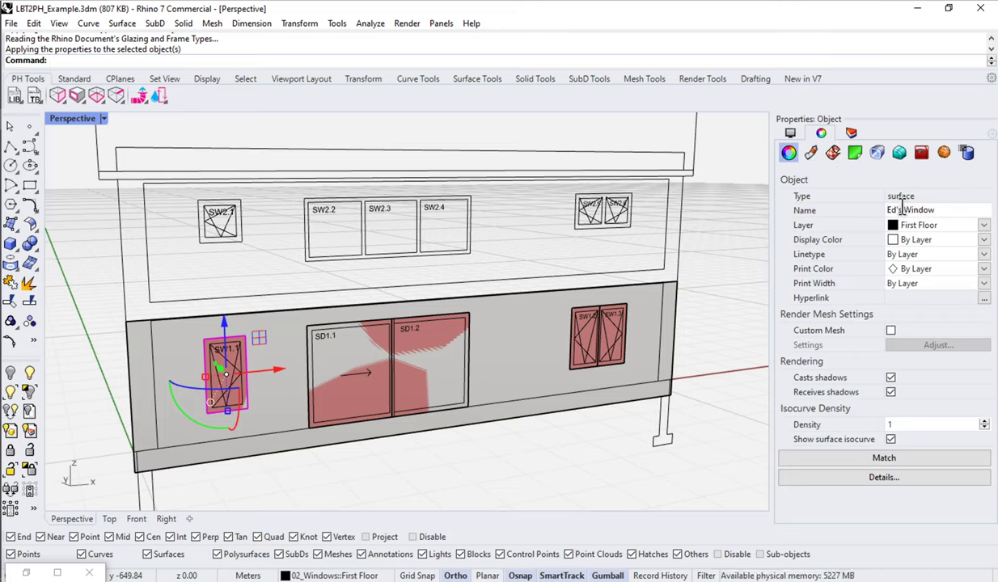
Check the object name entry in the SW1.1 window's attribute user text and return to its general object properties
click(966, 153)
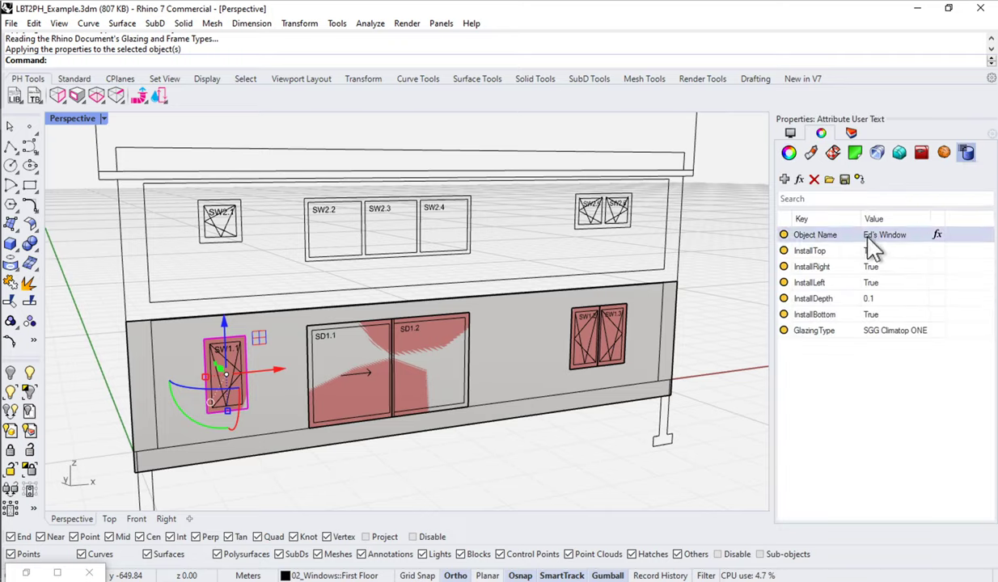
click(937, 238)
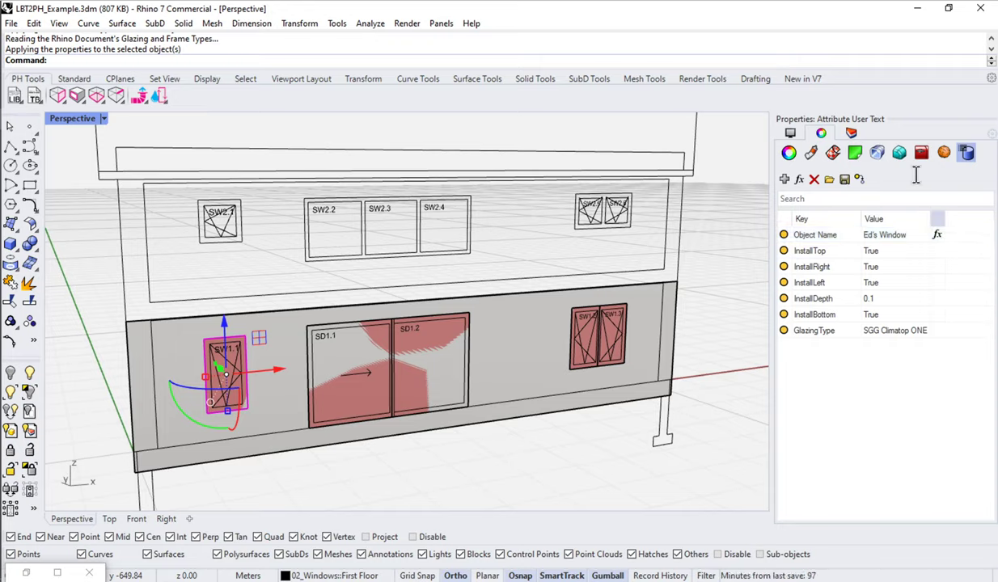
click(788, 152)
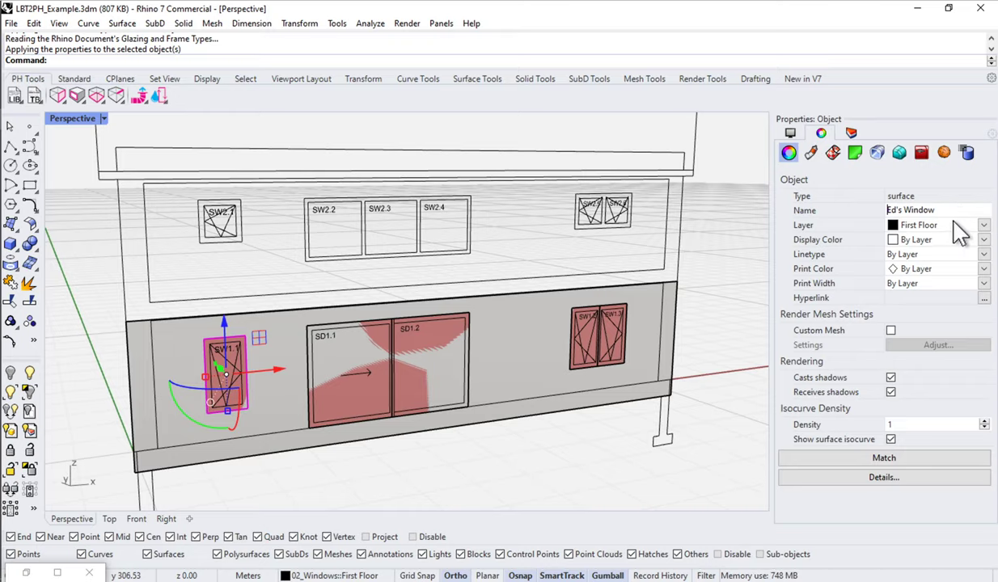
Rename the selected window surface's object name to SW1.1 to match its drawing label
scroll(219, 354, up, 5)
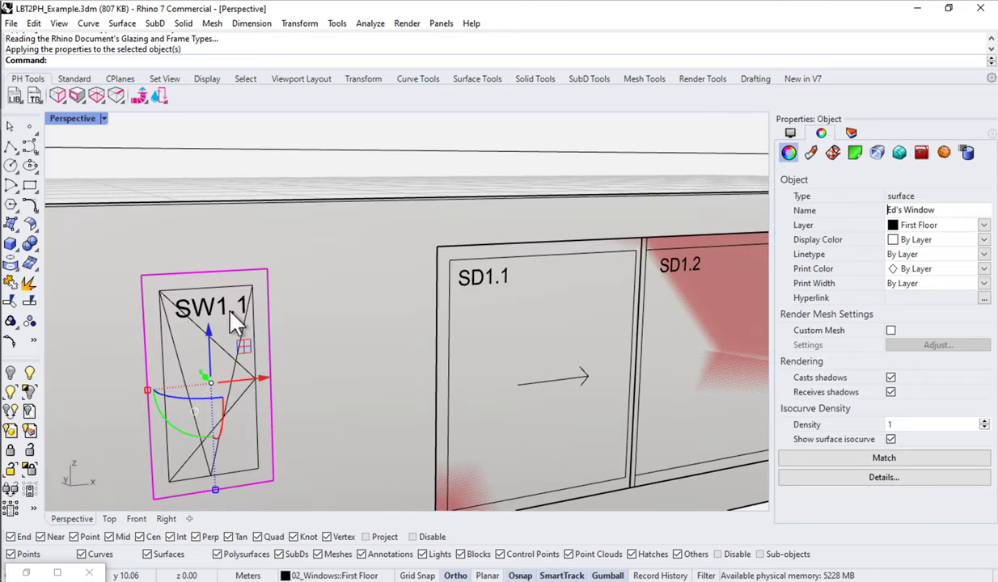
drag(935, 211, 862, 208)
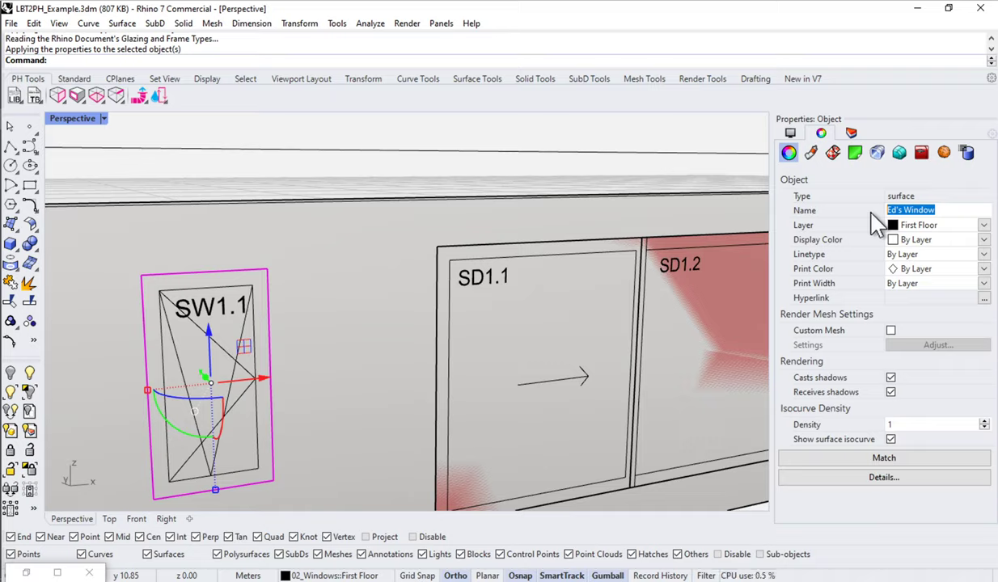
text(SW1.1)
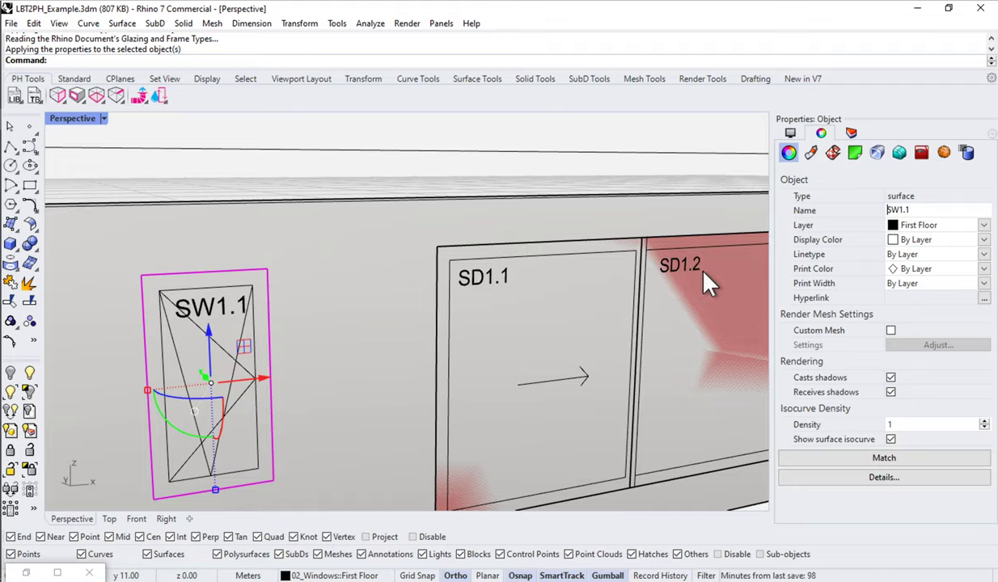
Name the two first-floor sliding door surfaces SD1.1 and SD1.2 according to their drawing labels
scroll(368, 298, down, 5)
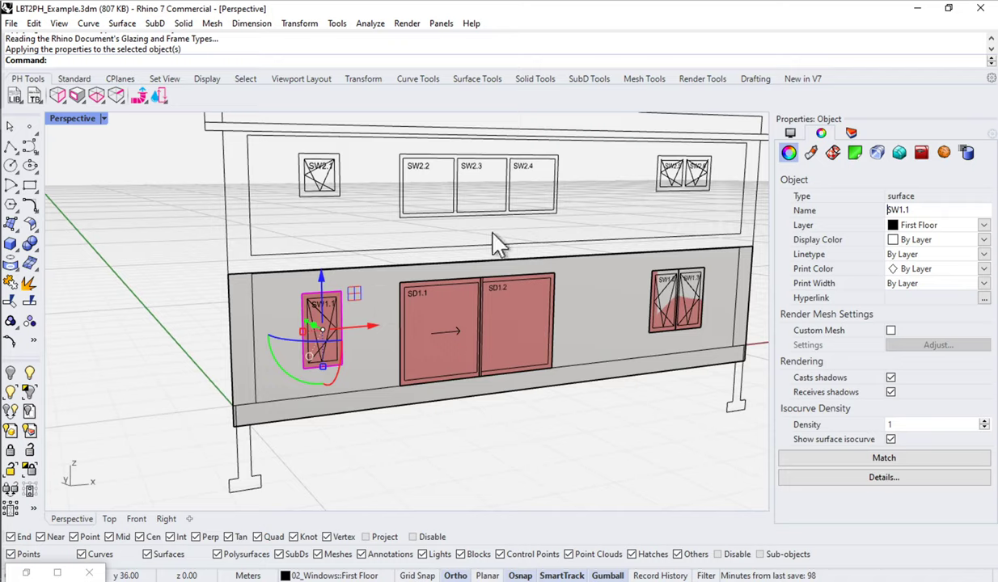
drag(379, 439, 497, 220)
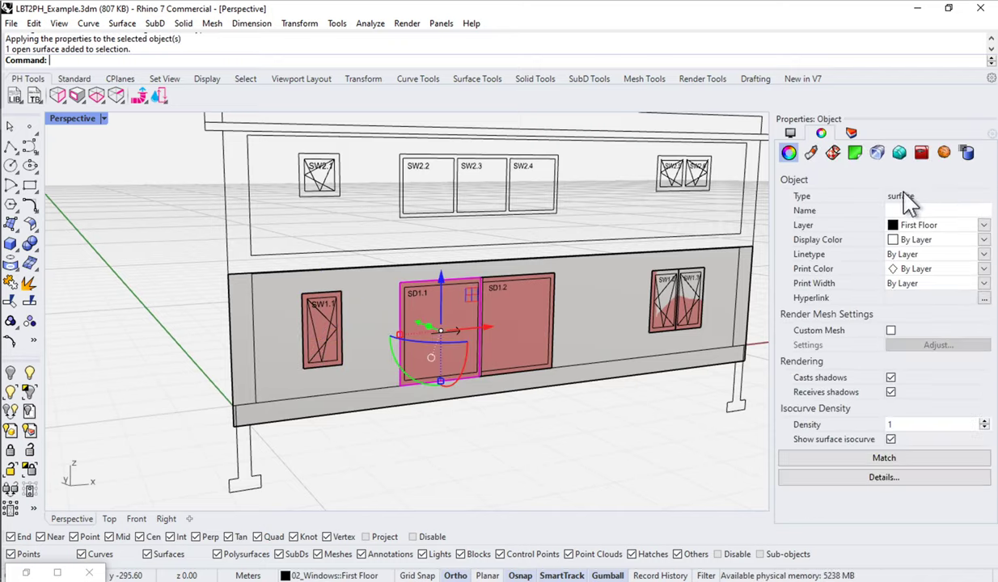
click(917, 210)
text(SD1.1)
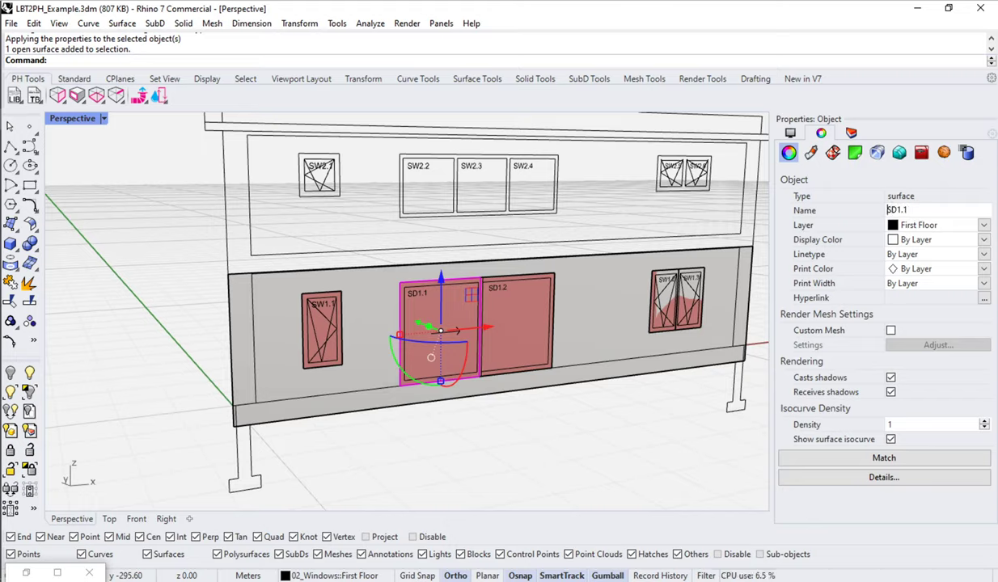
drag(467, 446, 567, 206)
click(944, 210)
text(SD)
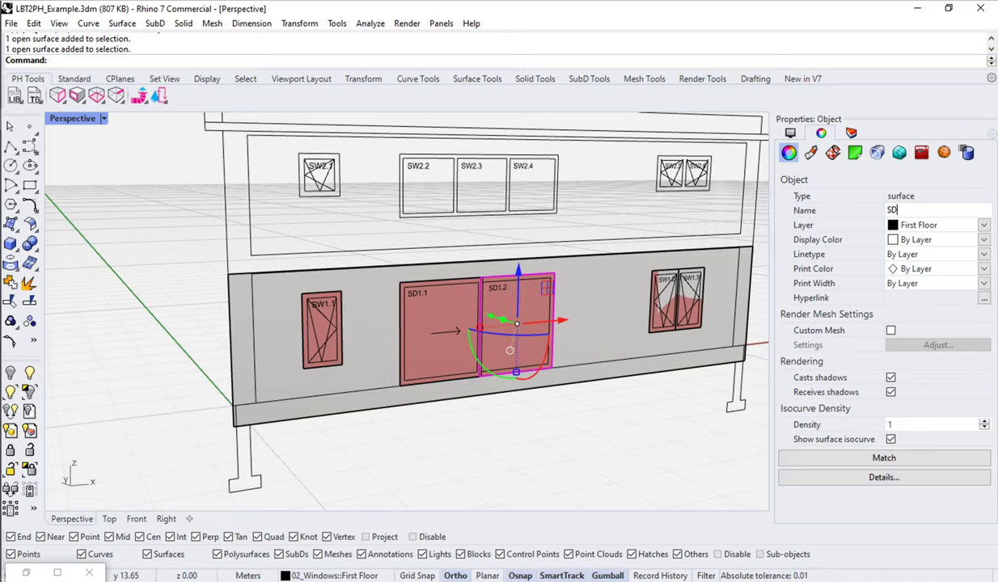
text(1.2)
Name the paired first-floor window surfaces SW1.2 and SW1.3 according to their drawing labels
right_drag(684, 411, 568, 418)
drag(652, 216, 519, 473)
click(926, 208)
text(SW1.)
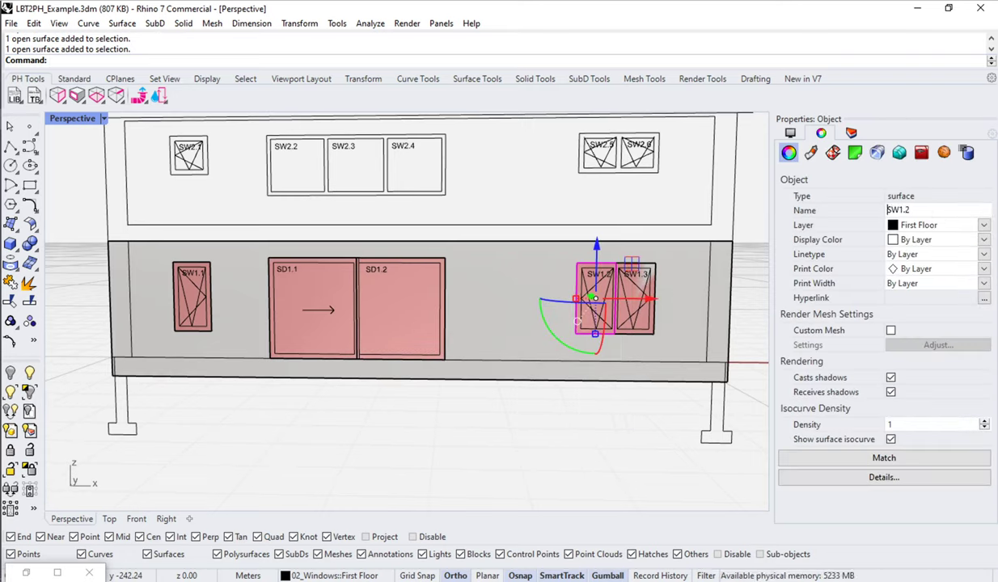
drag(596, 428, 677, 210)
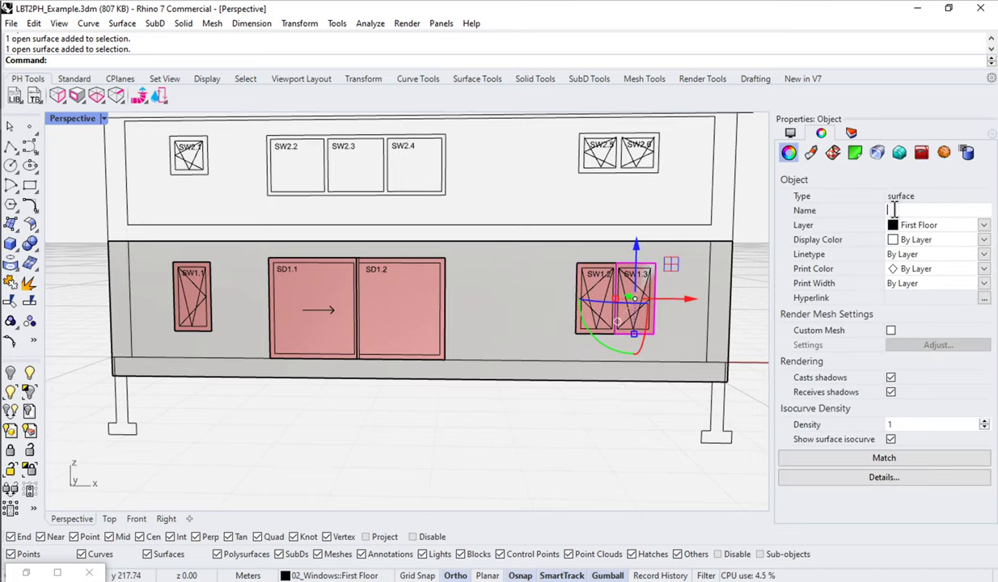
text(SW1.)
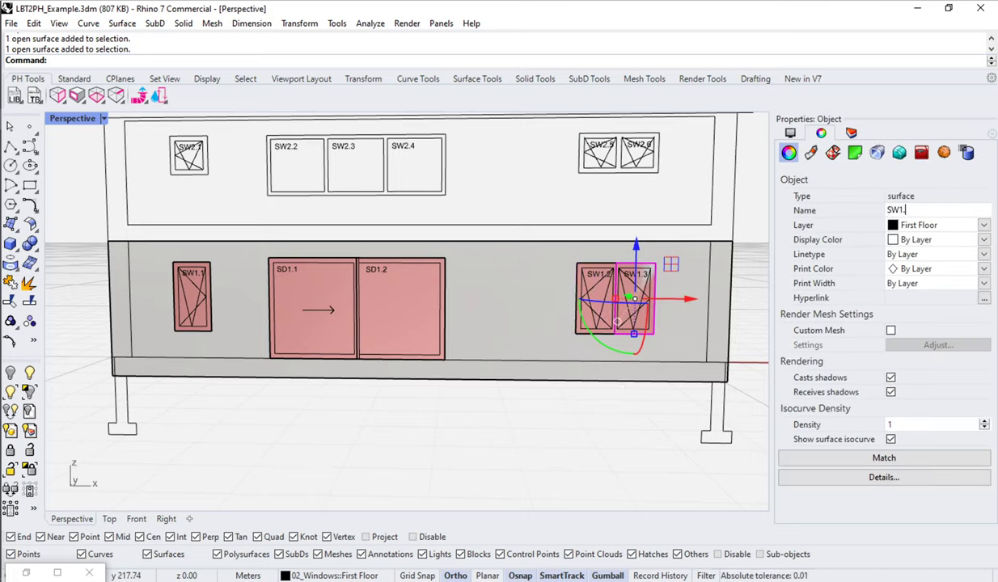
text(3)
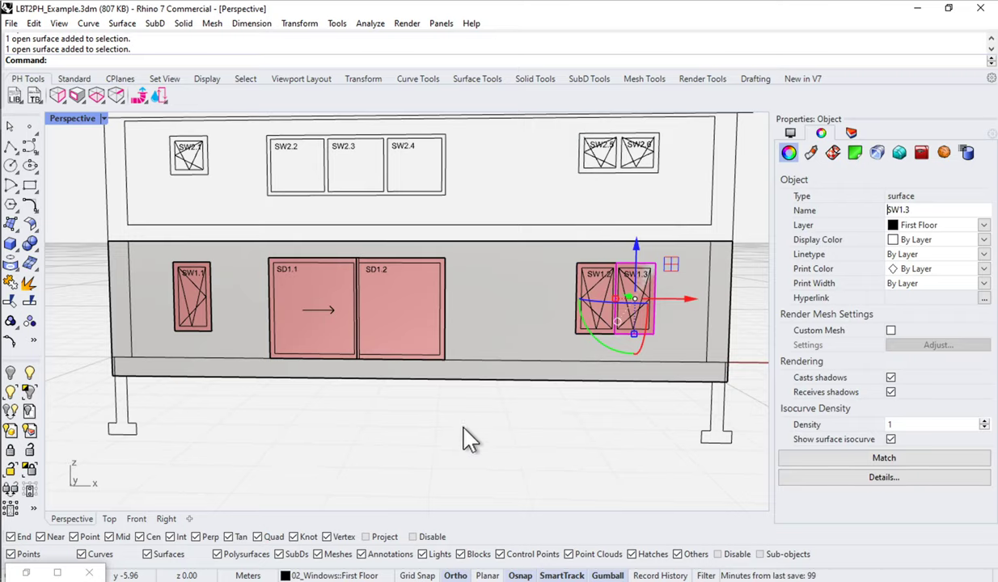
Select the SW1.1 window surface and review its attribute user text, including the object name and glazing type
click(291, 384)
right_drag(327, 404, 673, 372)
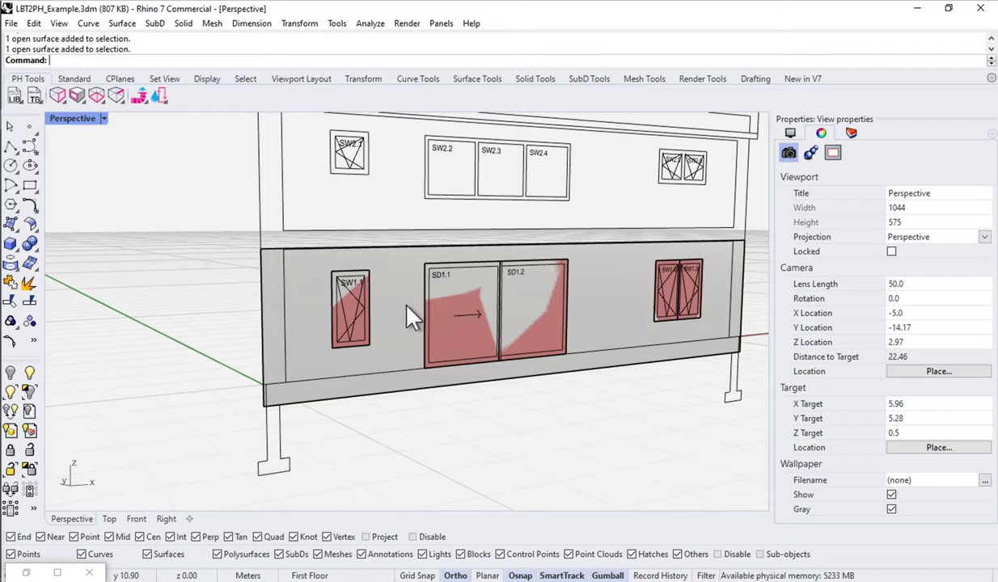
click(330, 289)
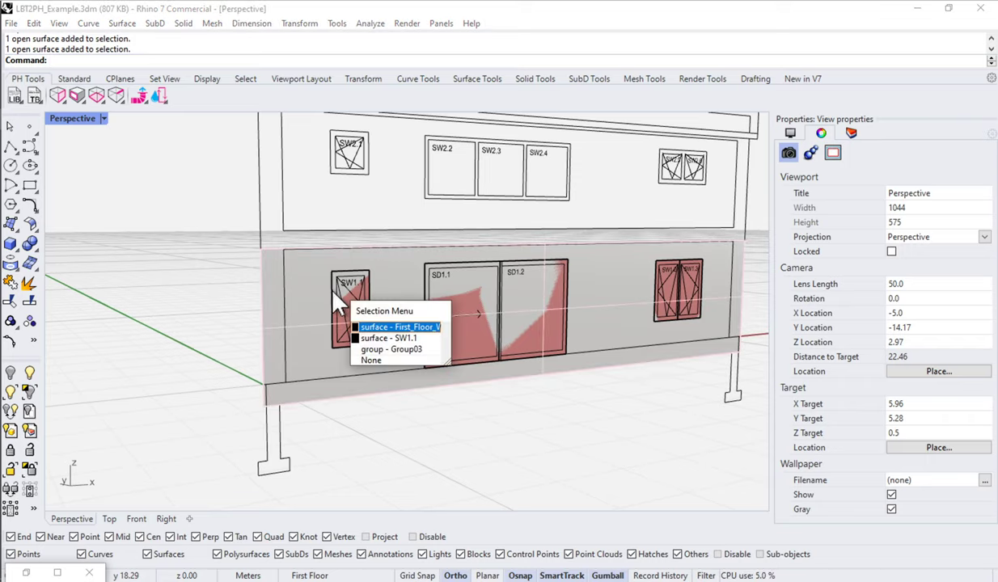
click(380, 338)
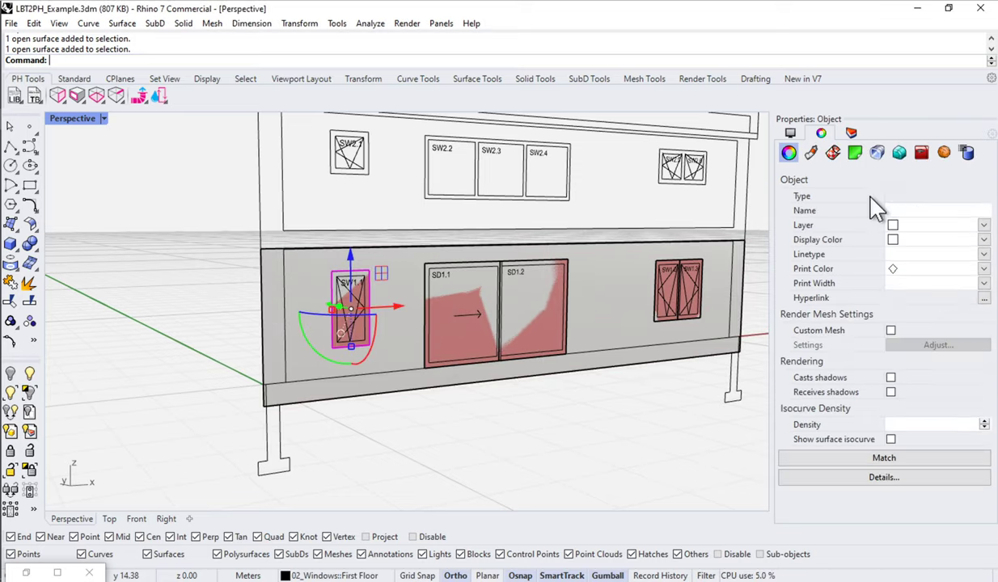
click(970, 156)
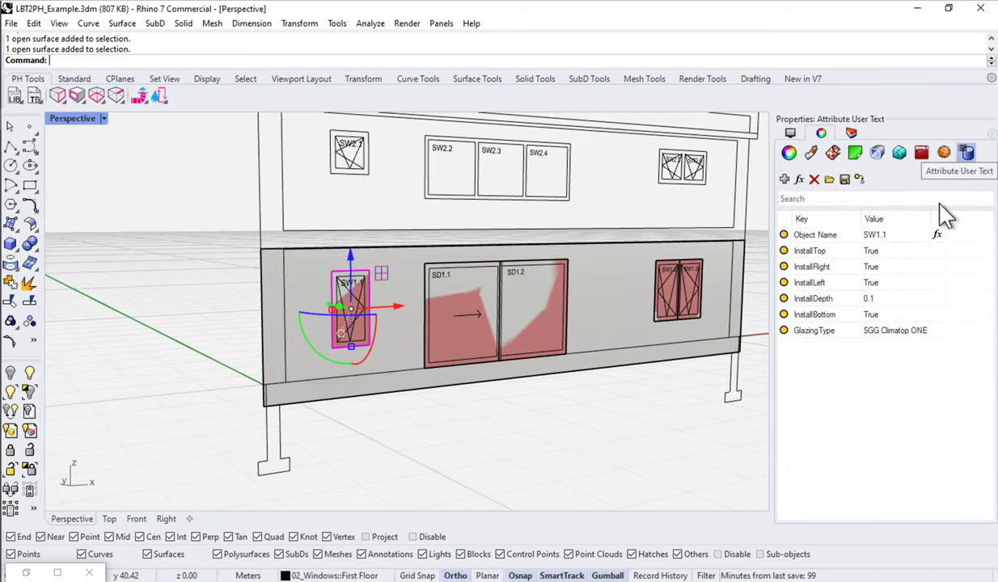
click(817, 332)
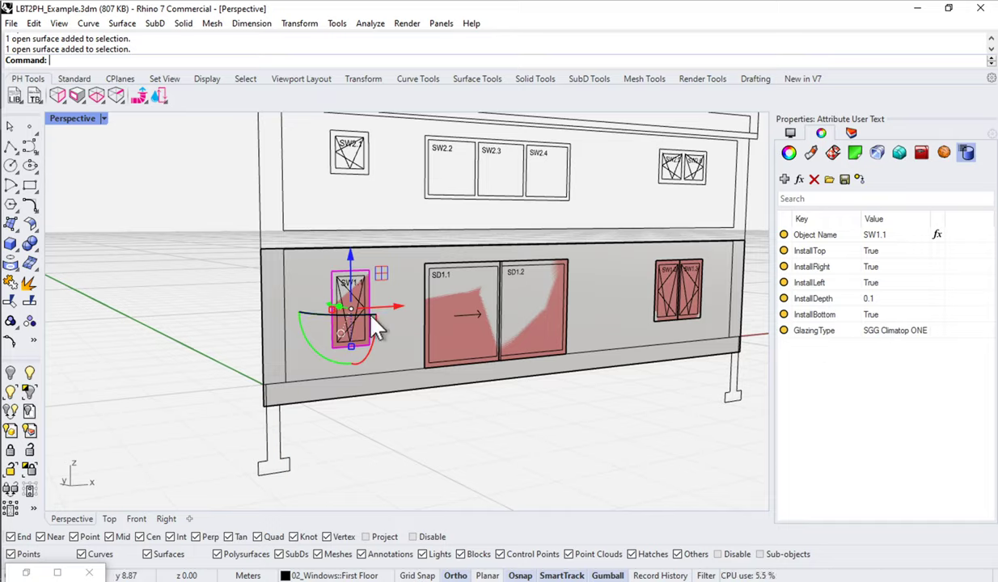
Open the PHPP component library and name the first Window Frames entry "Optiwin Purista"
click(16, 96)
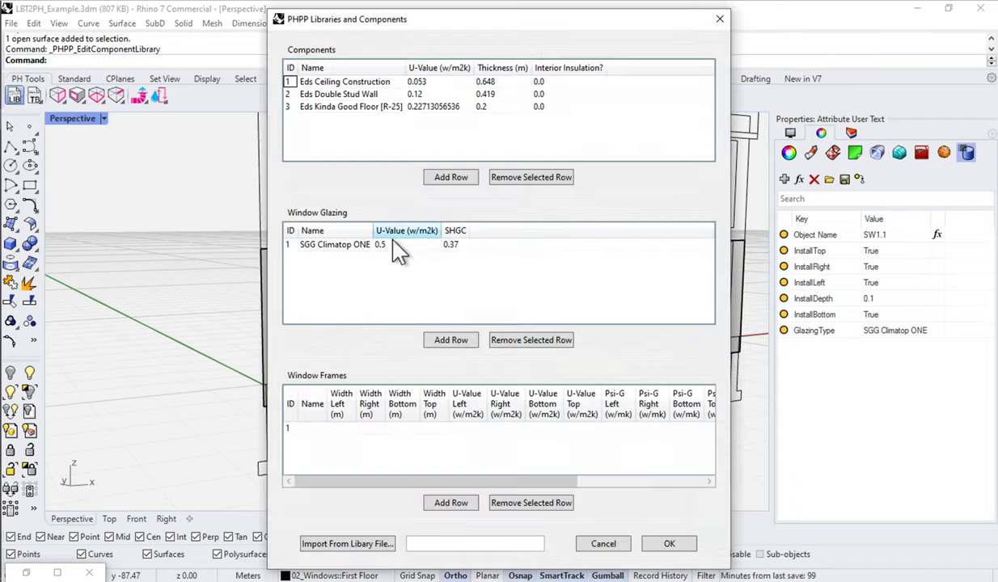
click(327, 243)
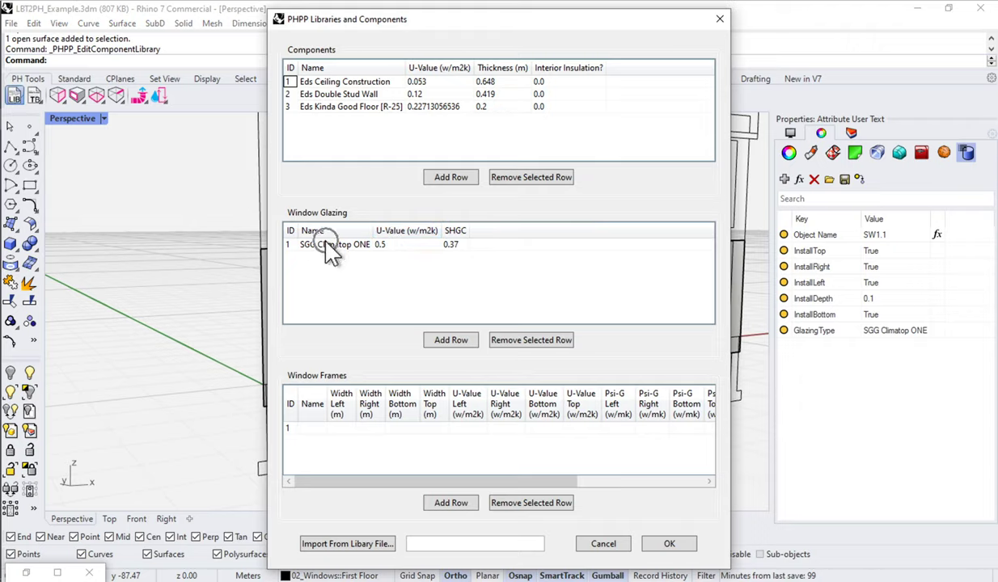
click(309, 428)
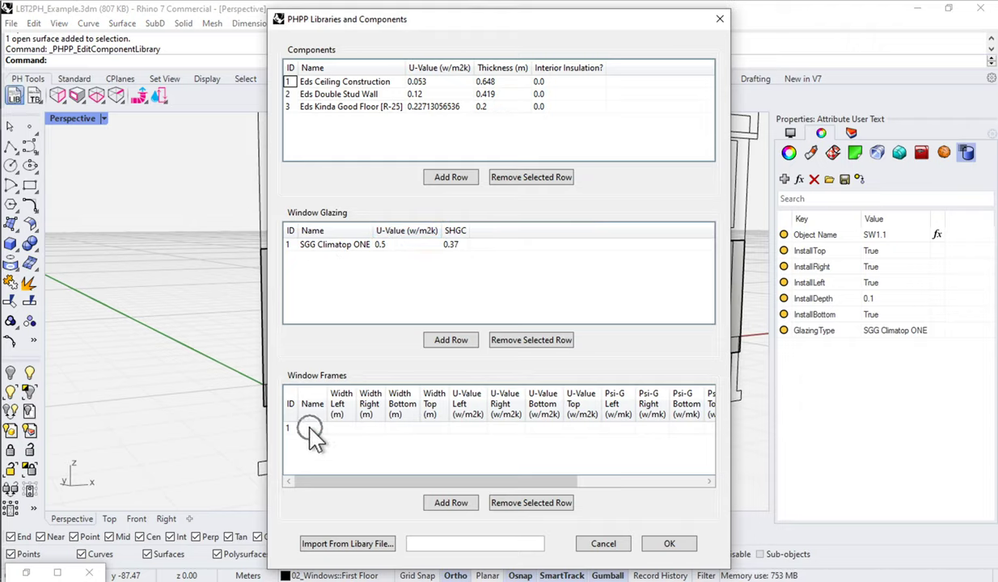
click(310, 429)
click(309, 428)
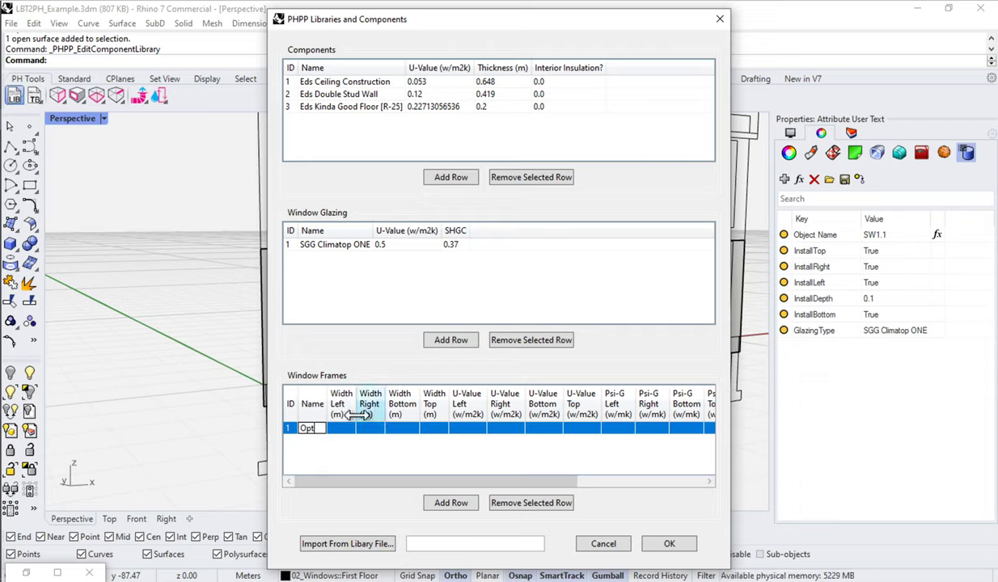
text(Optiwi)
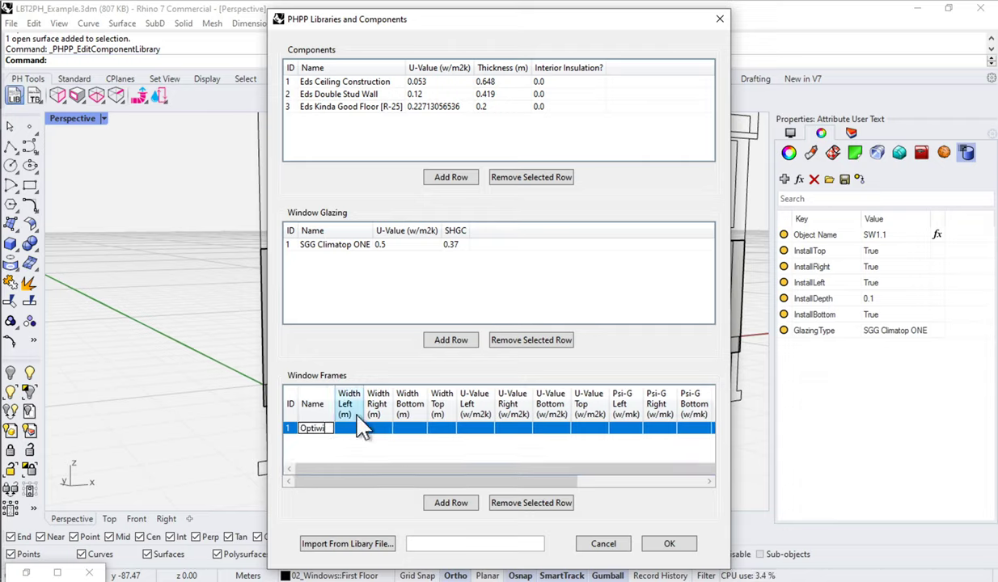
text(n Purista)
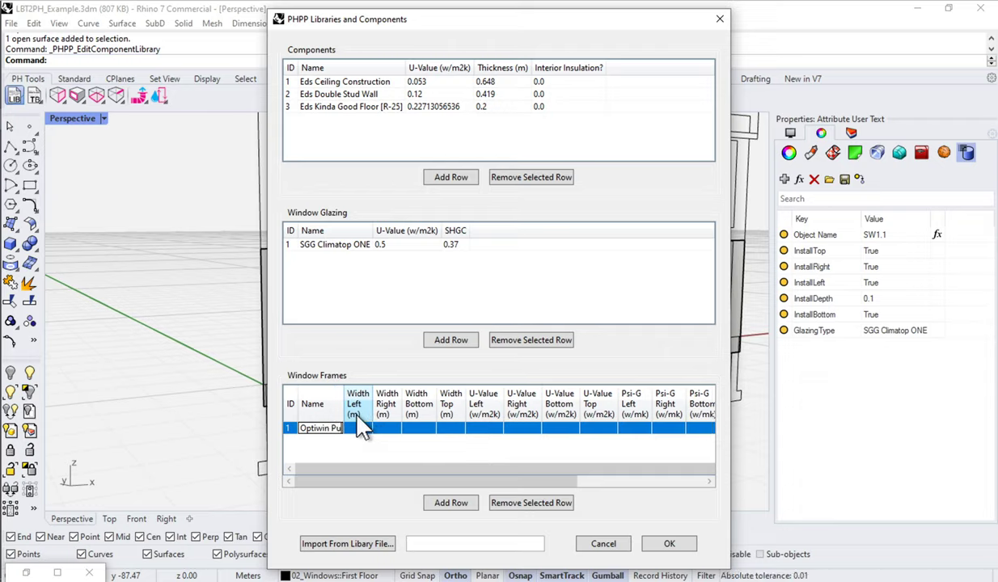
Set the Optiwin Purista frame's left, right, bottom and top widths to 0.092 m
click(368, 428)
click(368, 429)
text(0.0)
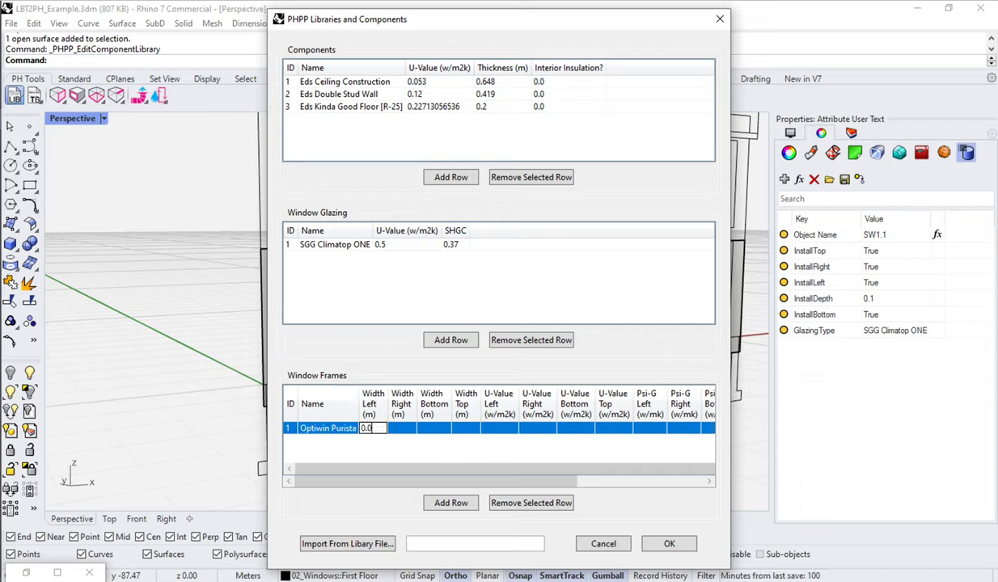
text(92)
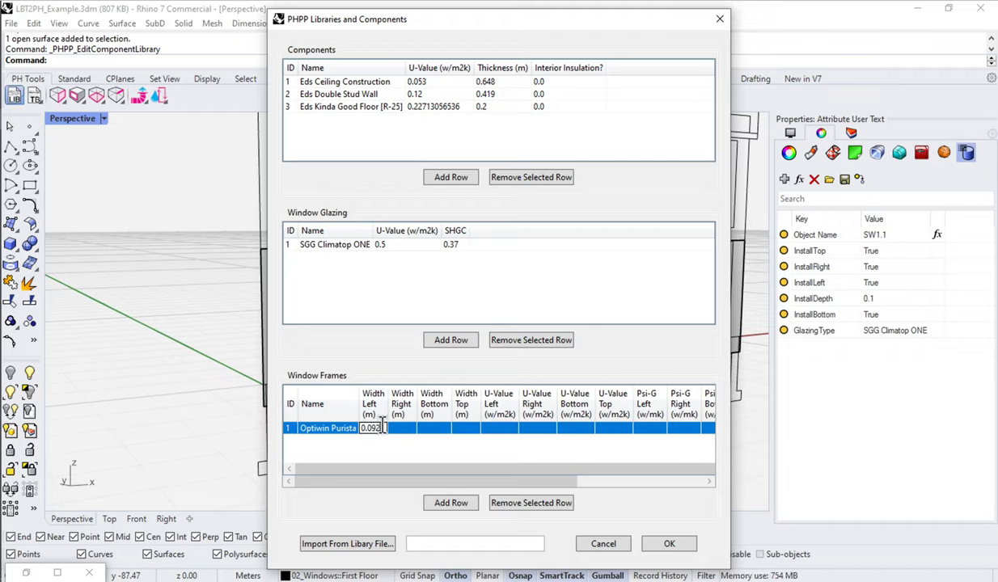
double_click(371, 428)
key(ctrl+c)
double_click(400, 428)
key(ctrl+v)
double_click(435, 427)
key(ctrl+v)
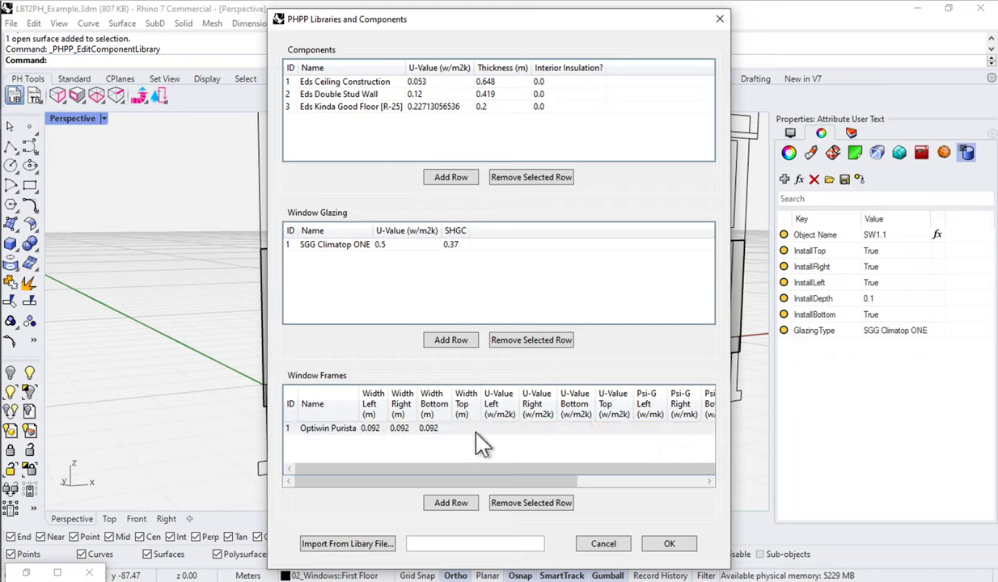
double_click(475, 429)
key(ctrl+v)
Set the Optiwin Purista frame's left and right U-values to 0.76 W/m2k
drag(481, 481, 477, 484)
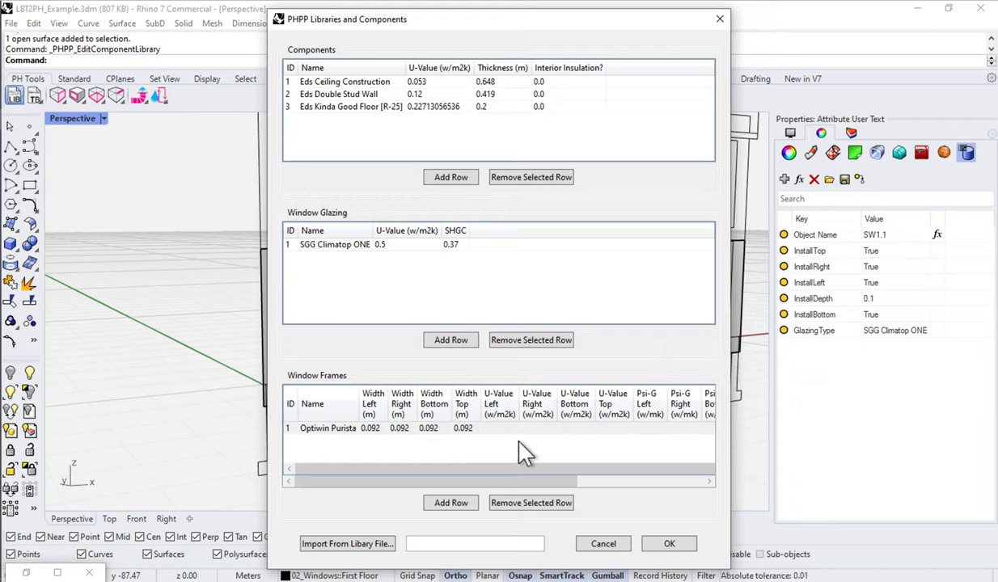
drag(492, 474, 502, 465)
click(468, 429)
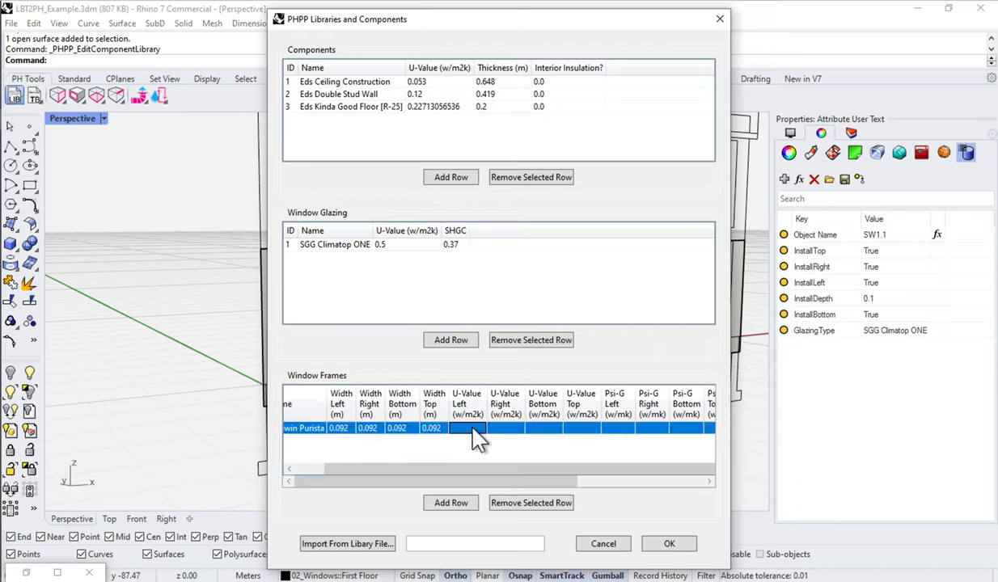
click(515, 429)
text(0.76)
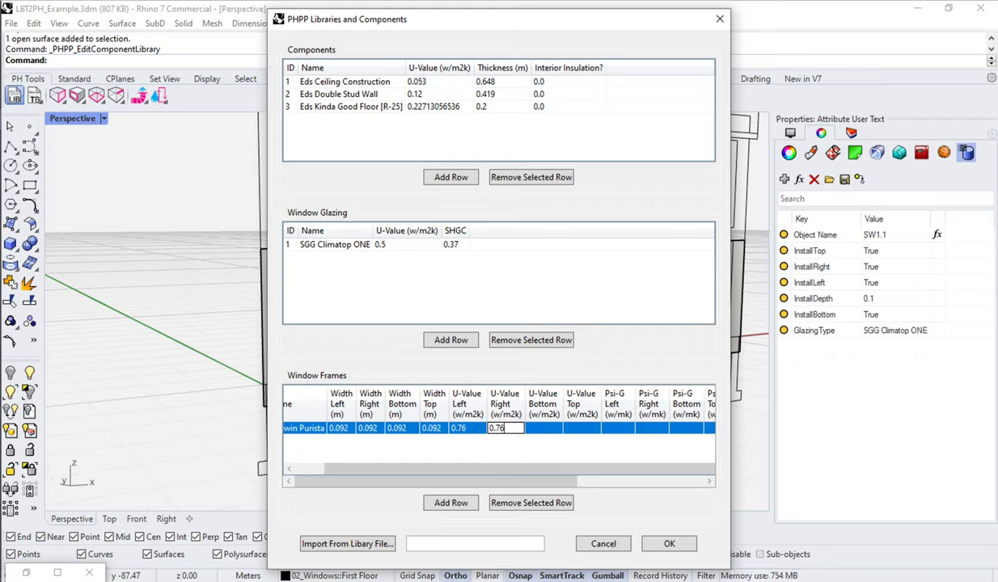
Set the Optiwin Purista frame's bottom U-value to 0.94 and its top U-value to 0.76 W/m2k
click(544, 429)
text(0.0)
text(94)
key(Left)
key(Left)
key(BackSpace)
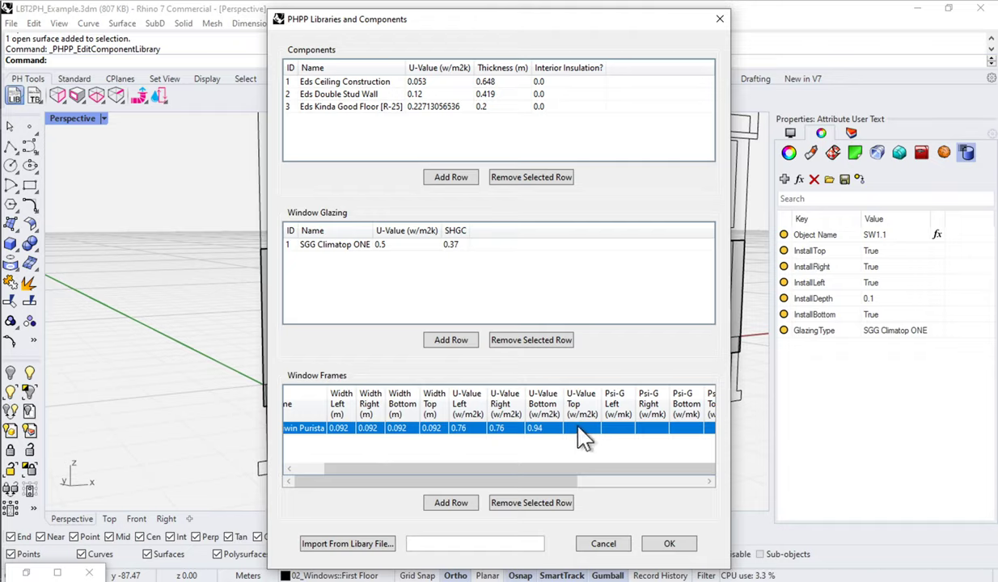
click(583, 429)
text(0.09)
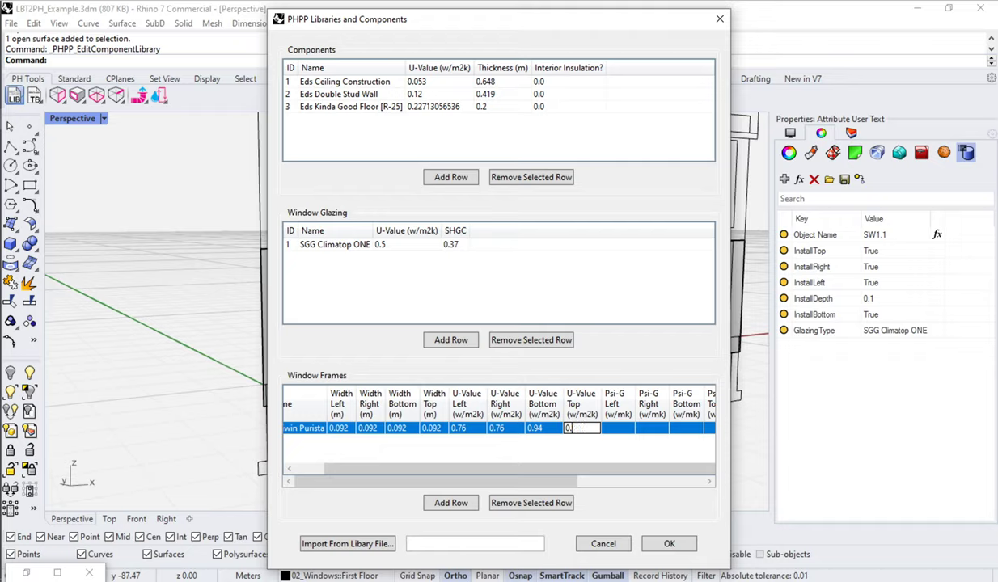
text(76)
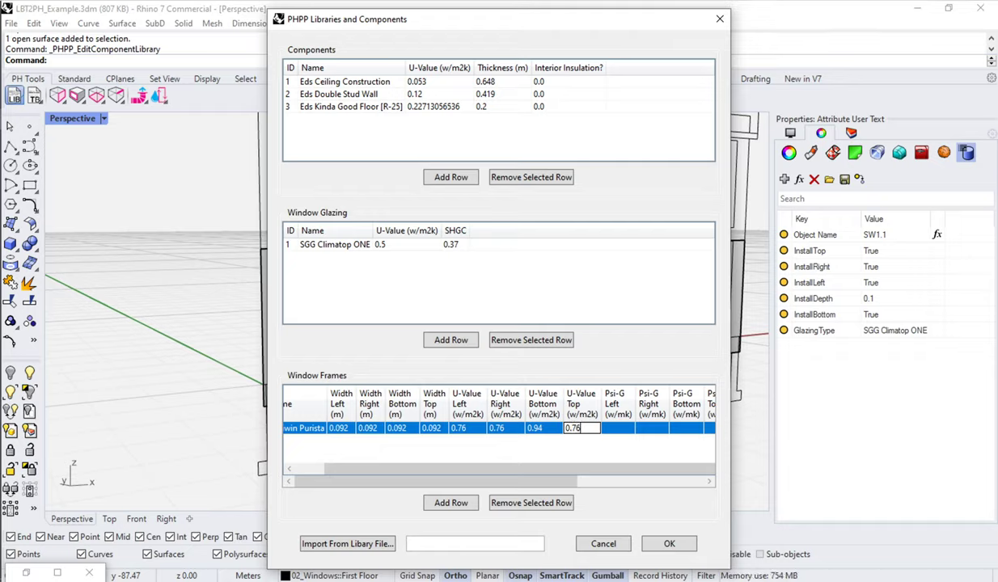
Consult the Purista certificate's frame values table and set the Optiwin Purista frame's left and right Psi-G to 0.023 W/mK
key(super+Tab)
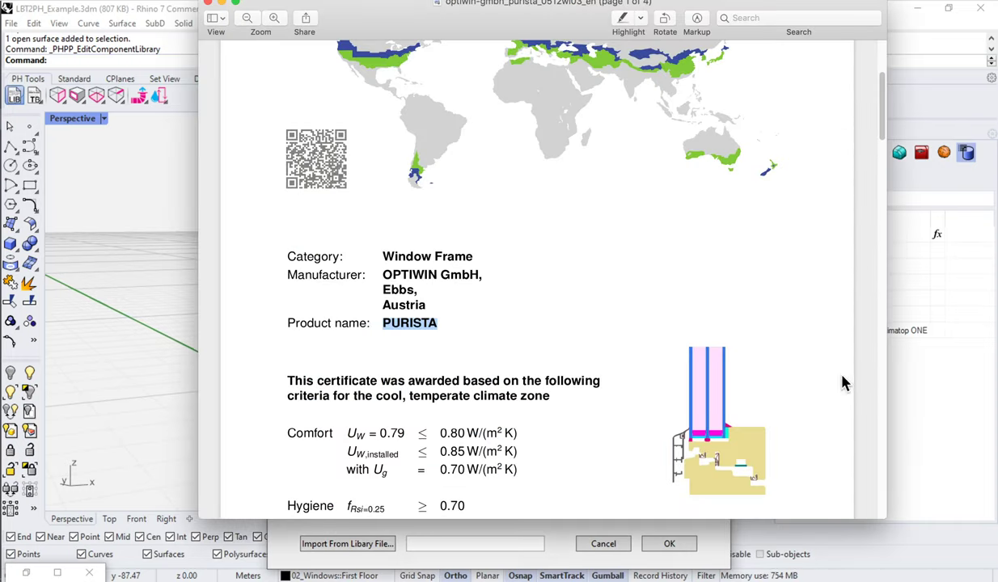
scroll(881, 130, down, 5)
drag(881, 156, 868, 312)
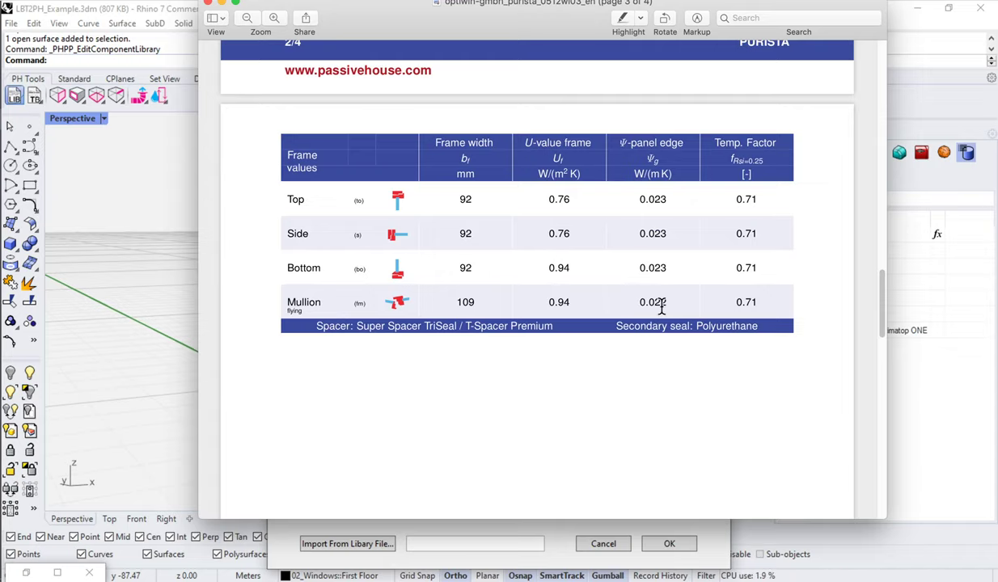
click(133, 4)
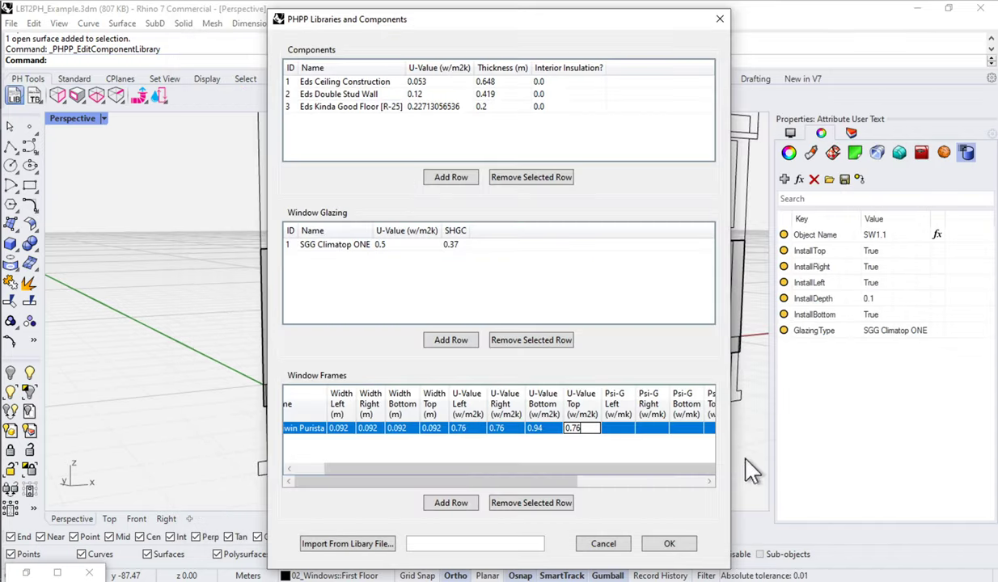
click(619, 428)
text(0)
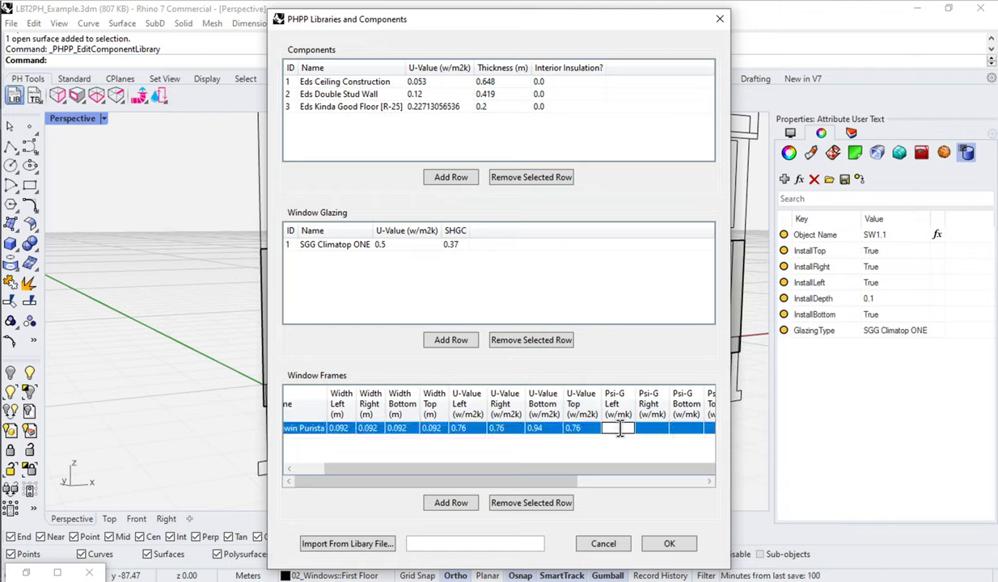
text(.023)
click(659, 428)
text(0.023)
click(602, 477)
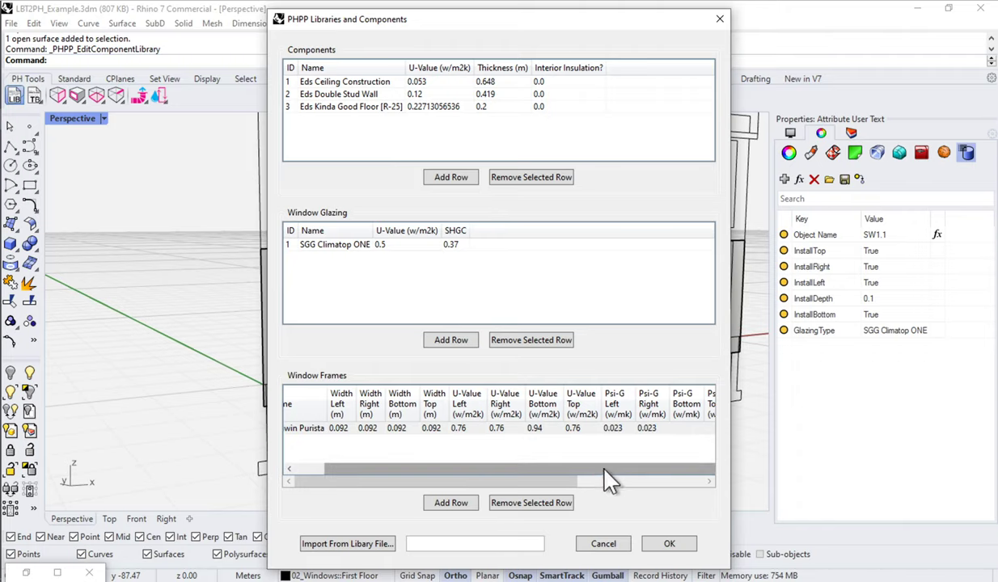
Set the Optiwin Purista frame's bottom and top Psi-G values to 0.023 W/mK
drag(556, 485, 651, 485)
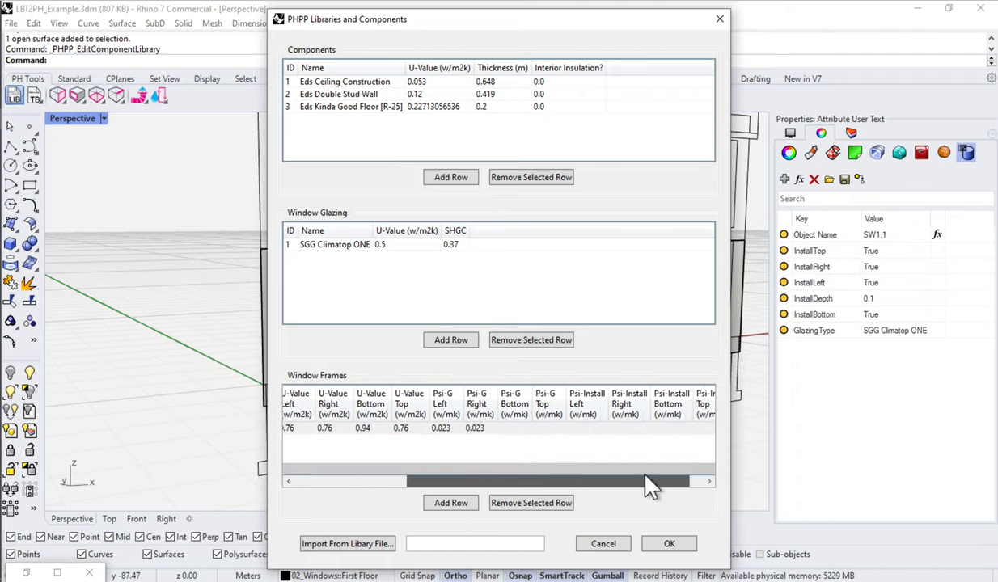
click(509, 428)
text(0.023)
click(547, 428)
text(0.023)
Set the Optiwin Purista frame's left, right, bottom and top Psi-Install values to 0.04 W/mK and apply the library changes
click(584, 429)
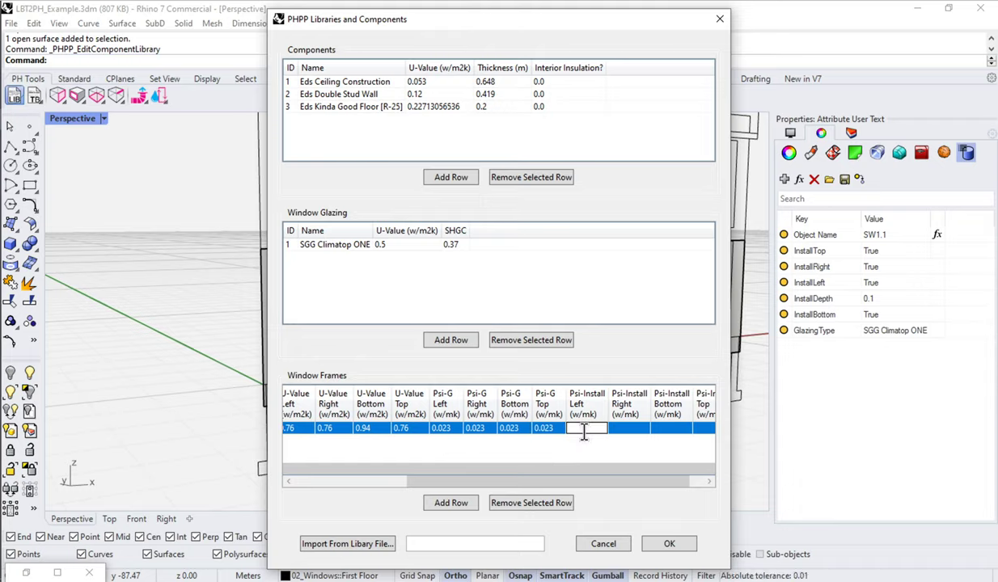
text(0.)
click(620, 428)
text(0.04)
click(671, 428)
text(0.04)
click(700, 430)
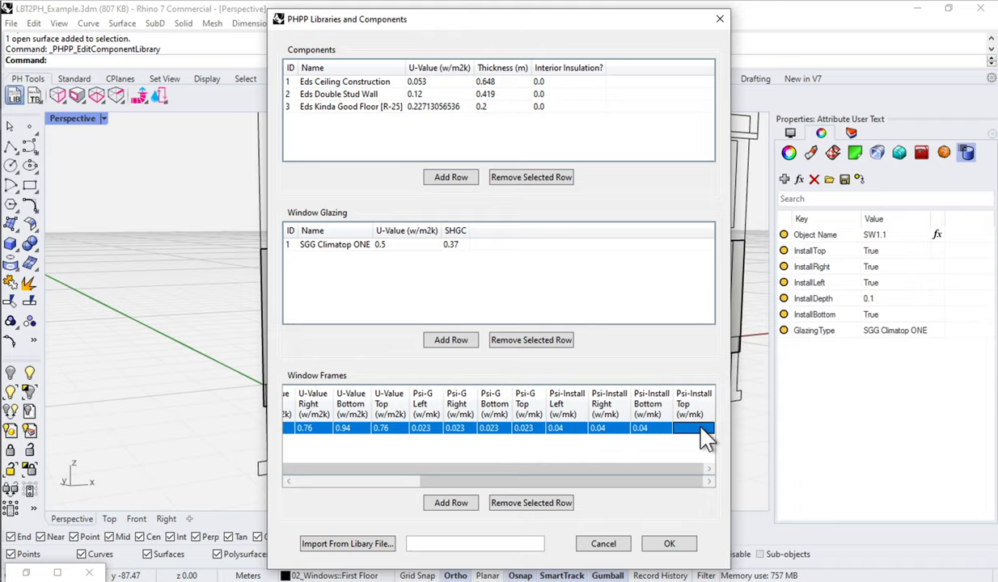
text(0.04)
click(679, 463)
drag(675, 468, 509, 470)
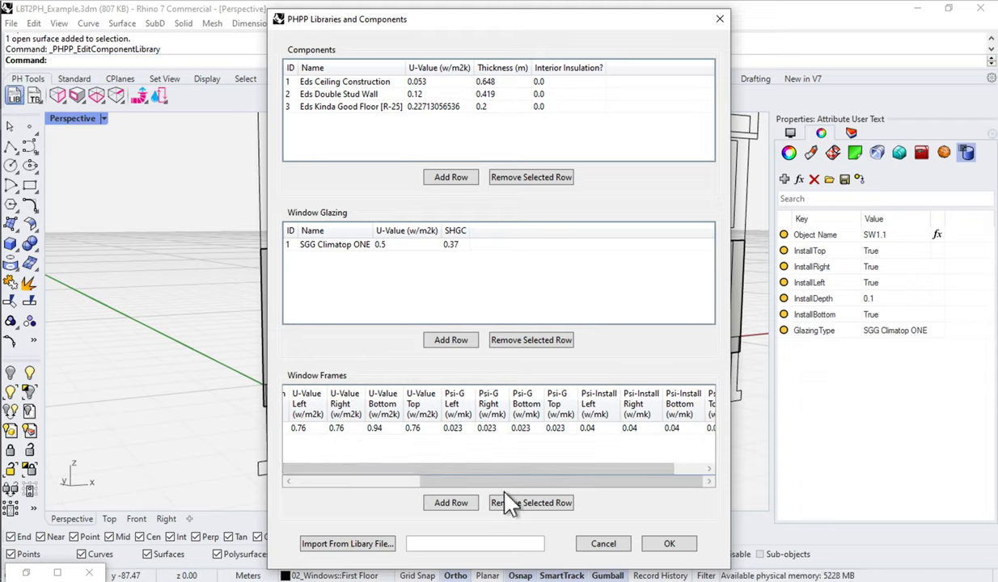
drag(487, 484, 348, 489)
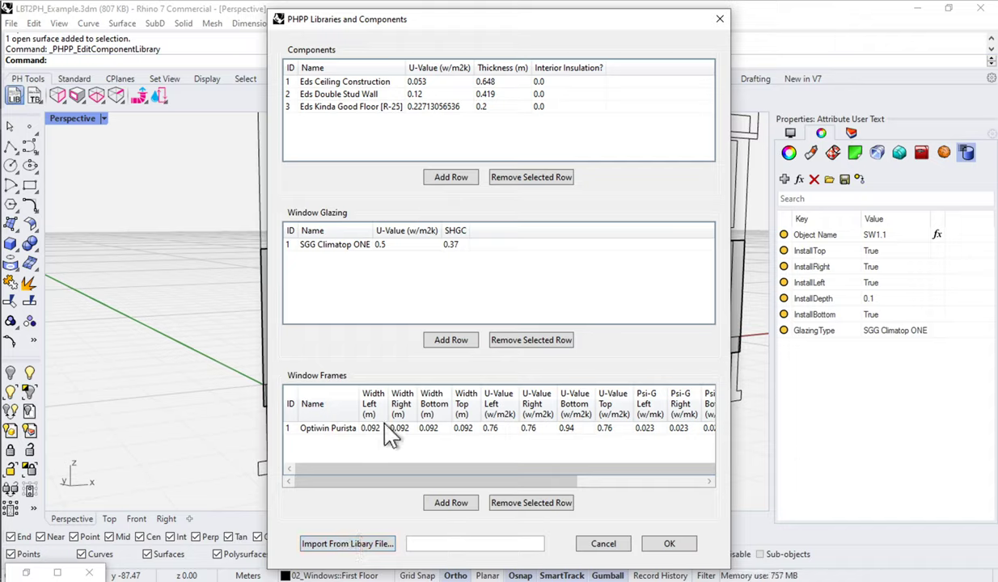
click(669, 547)
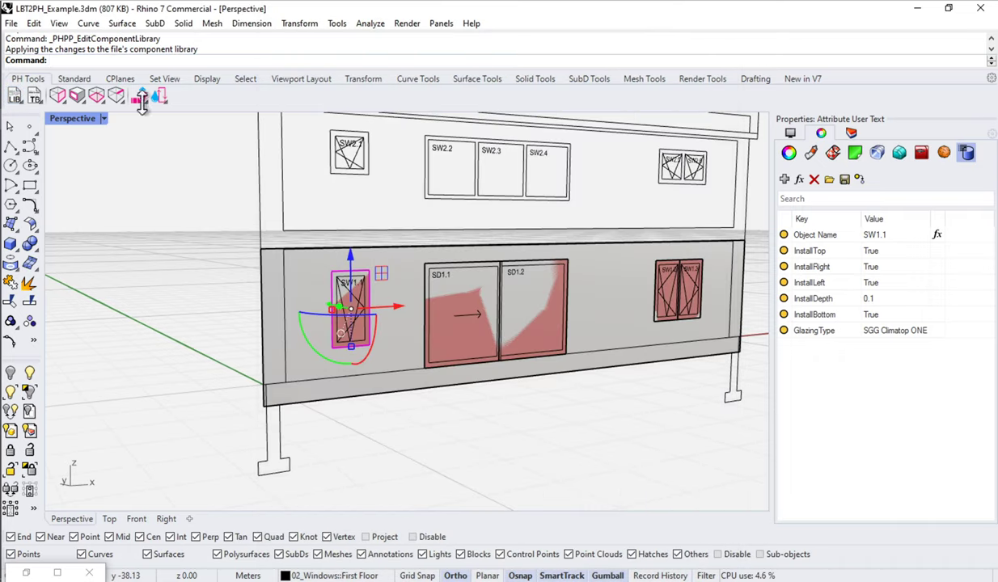
Assign the Optiwin Purista frame and variant type a to the selected window surface SW1.1
click(76, 98)
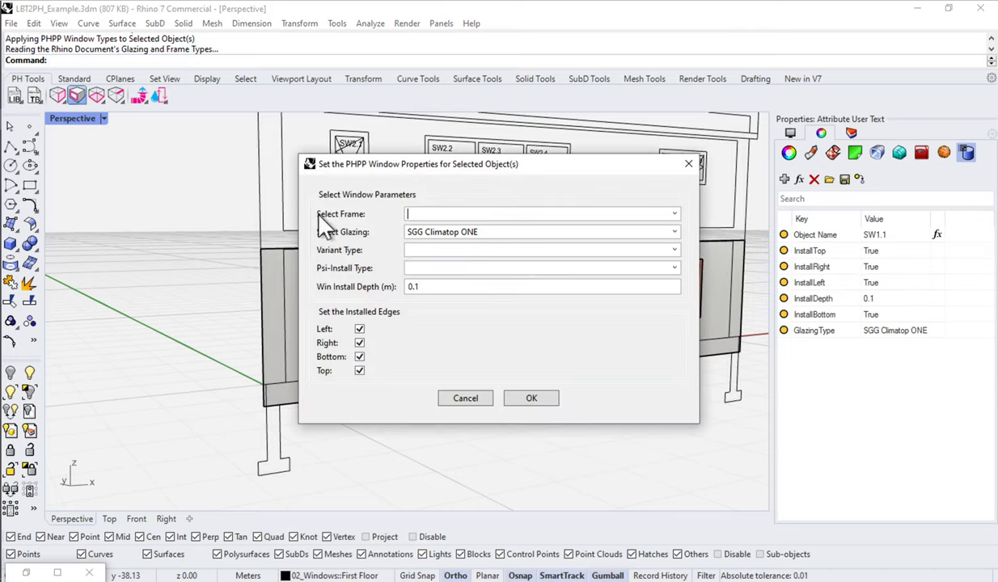
click(673, 214)
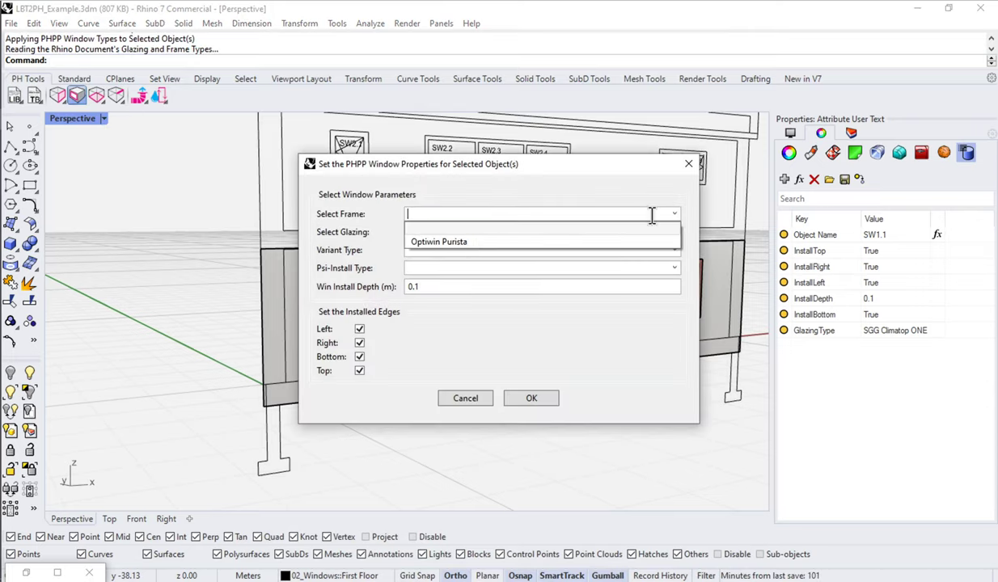
click(433, 242)
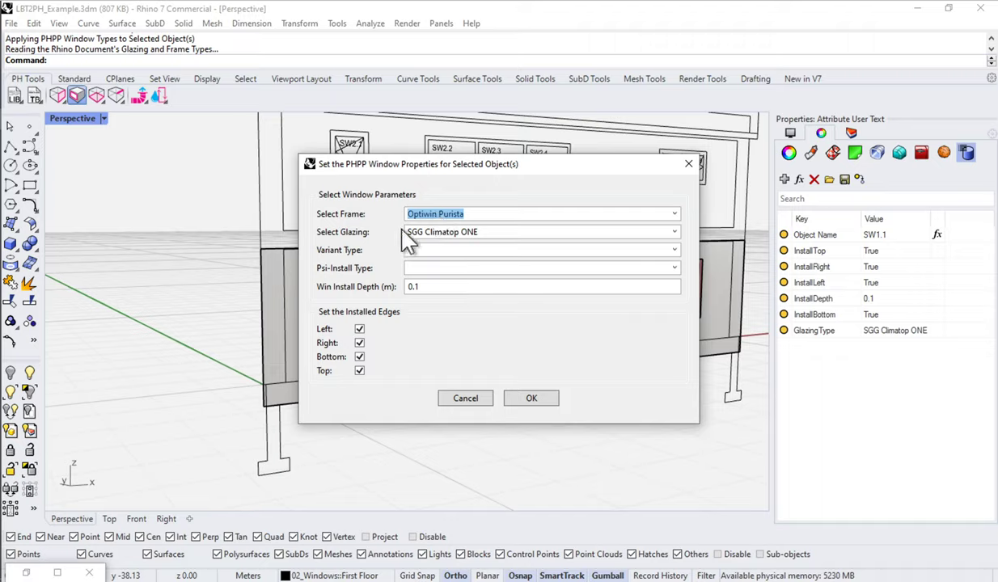
click(673, 253)
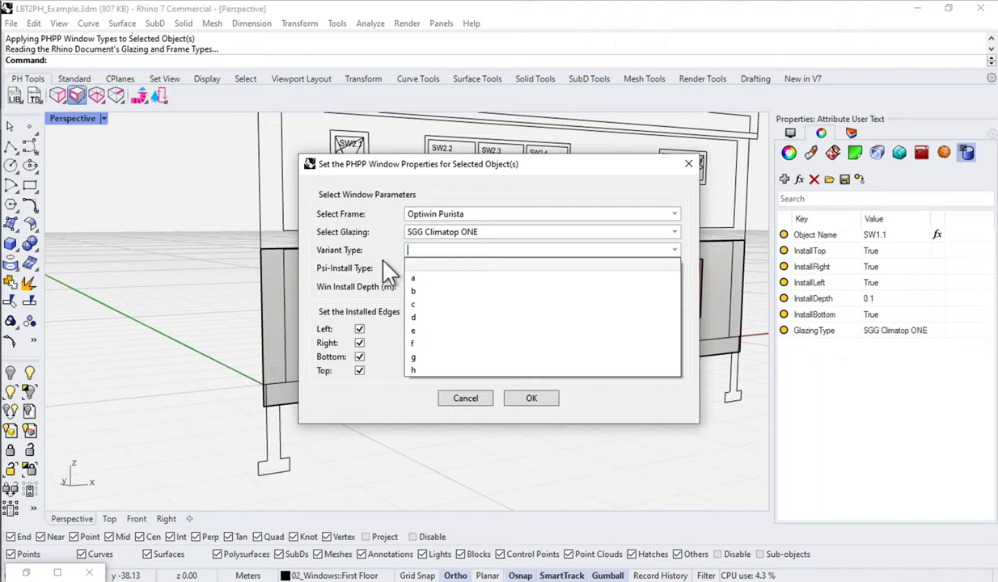
click(435, 278)
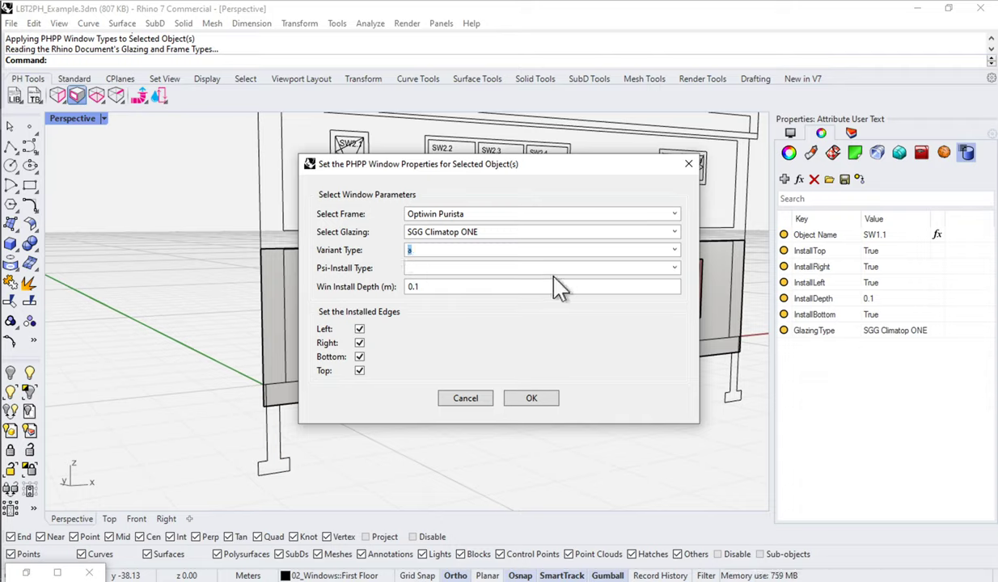
click(659, 250)
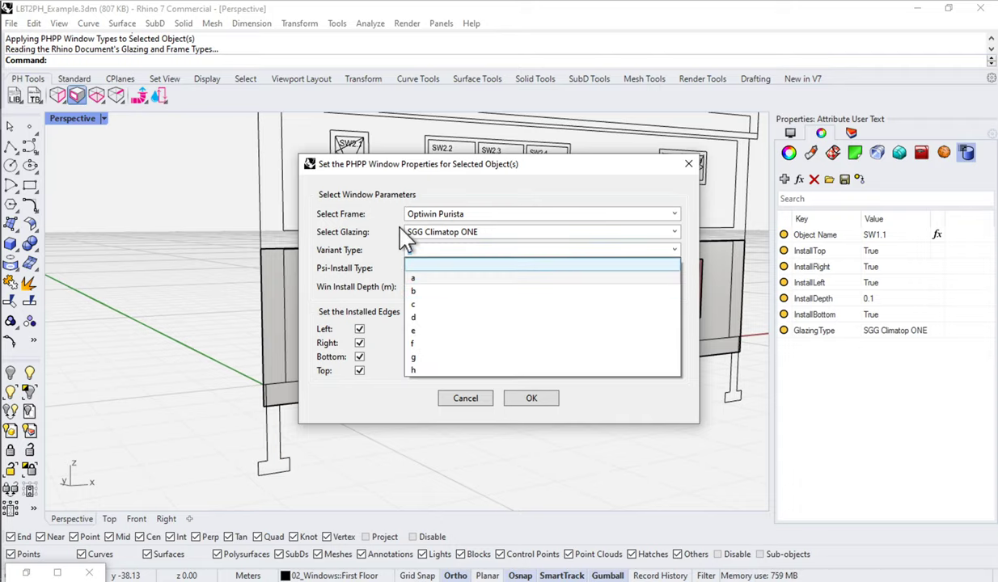
click(384, 242)
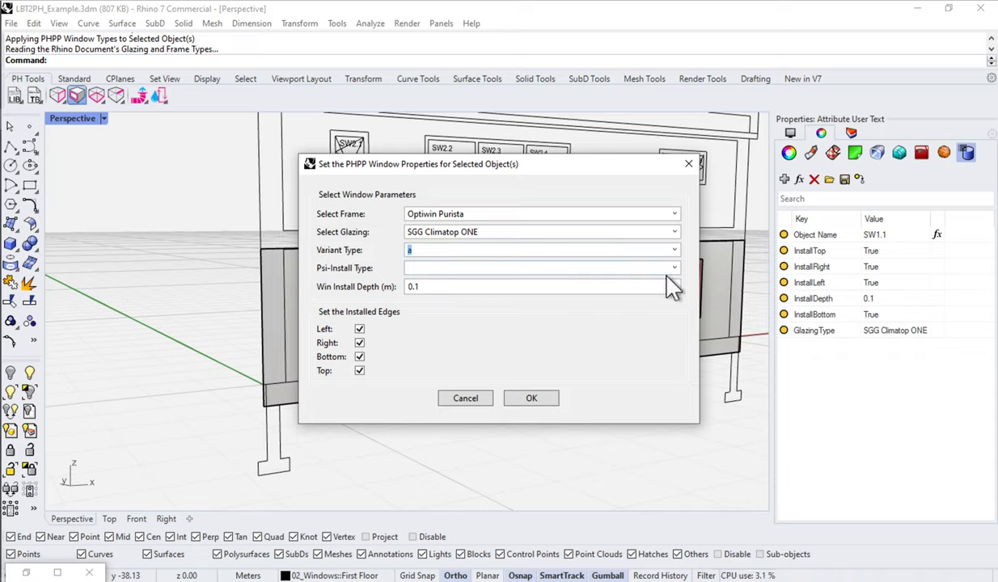
click(524, 397)
click(526, 397)
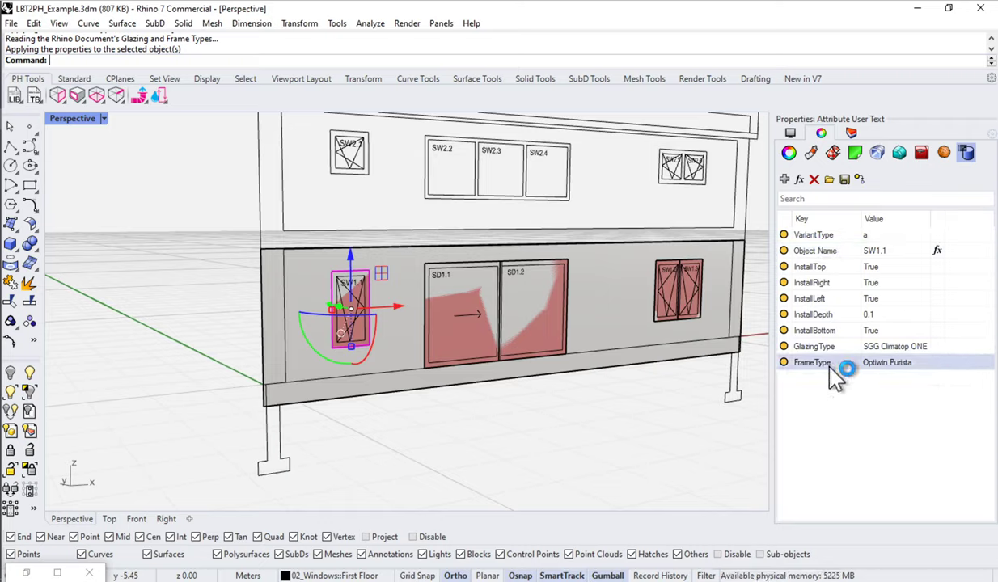
Assign the Optiwin Purista frame, SGG Climatop ONE glazing and variant type a to surfaces SD1.1, SD1.2, SW1.2 and SW1.3 together
click(598, 435)
right_drag(635, 412, 630, 372)
drag(265, 215, 509, 343)
key(Escape)
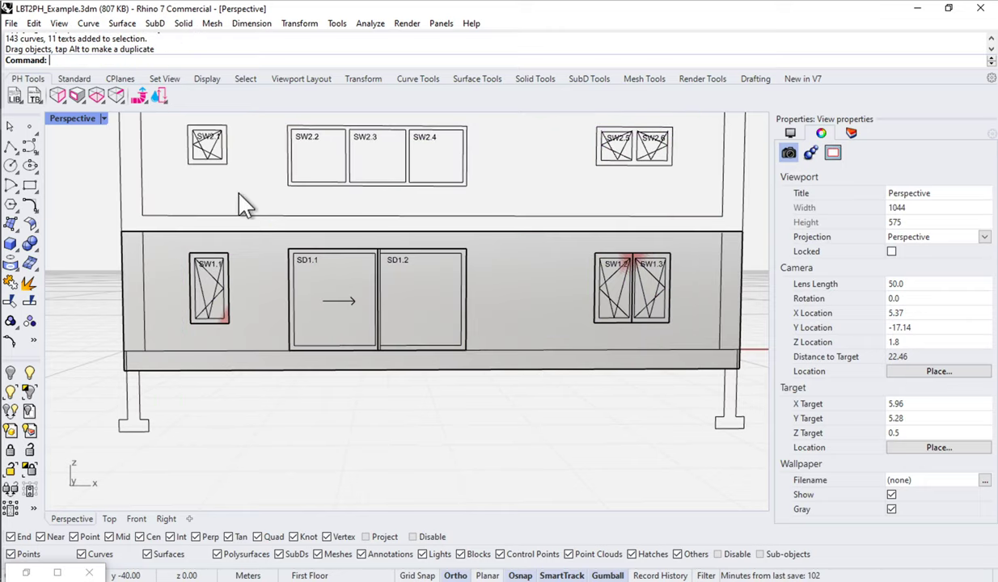
drag(244, 194, 692, 454)
click(77, 97)
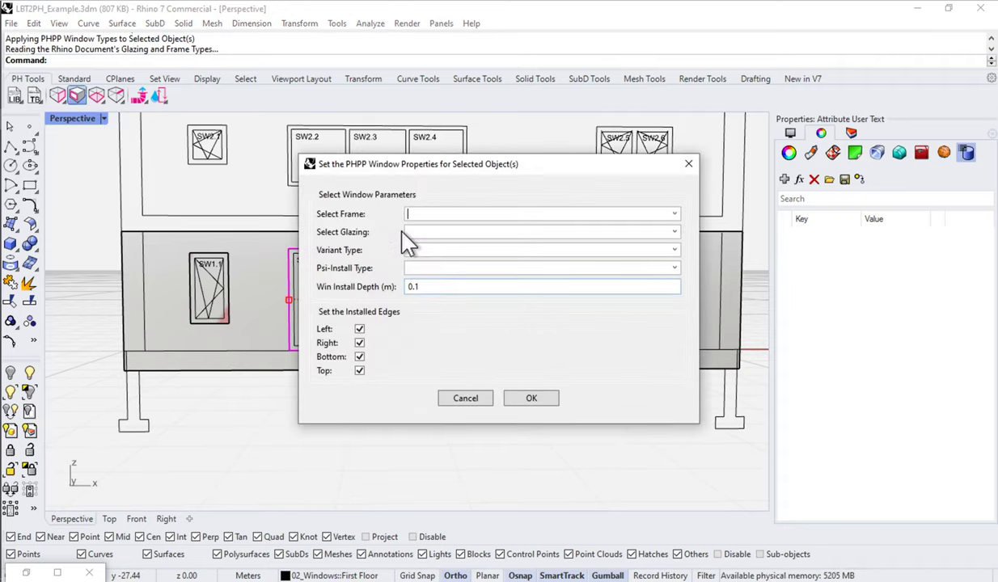
click(672, 215)
click(431, 239)
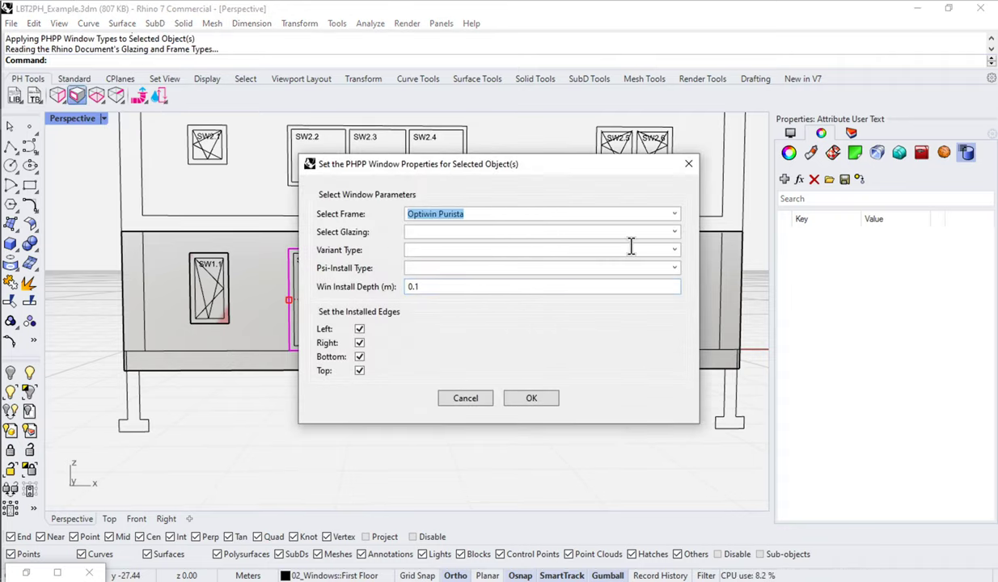
click(674, 233)
click(485, 261)
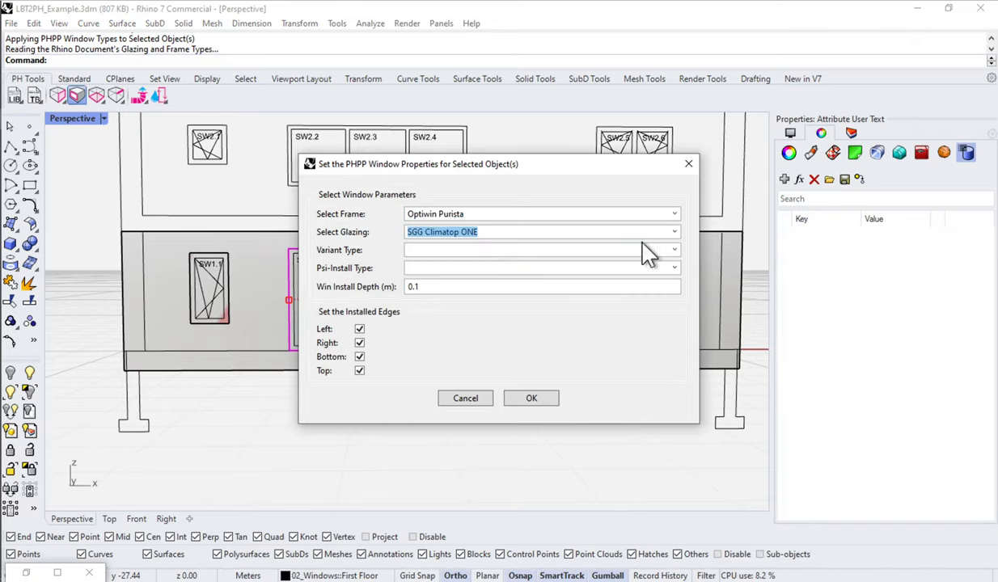
click(673, 251)
click(407, 267)
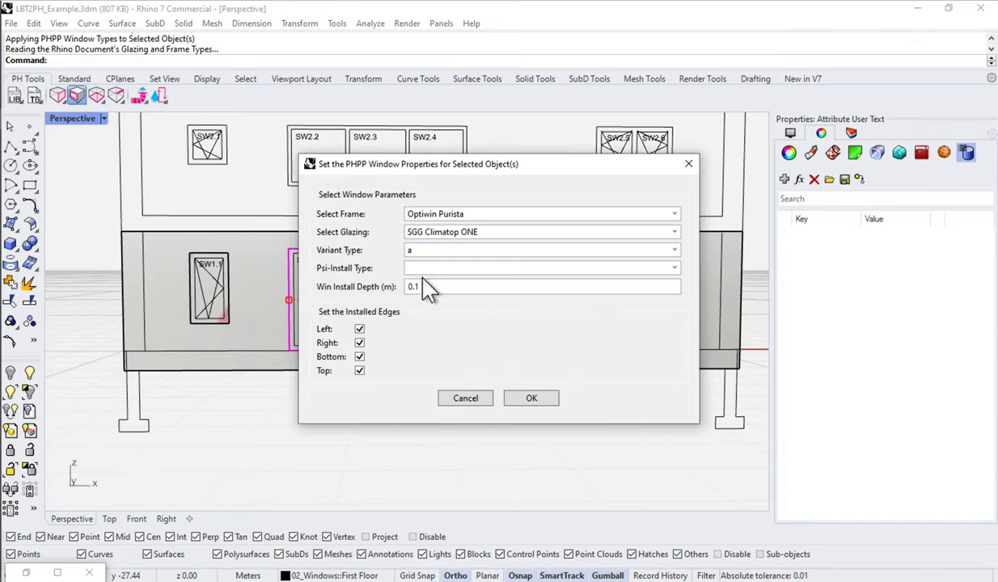
click(529, 398)
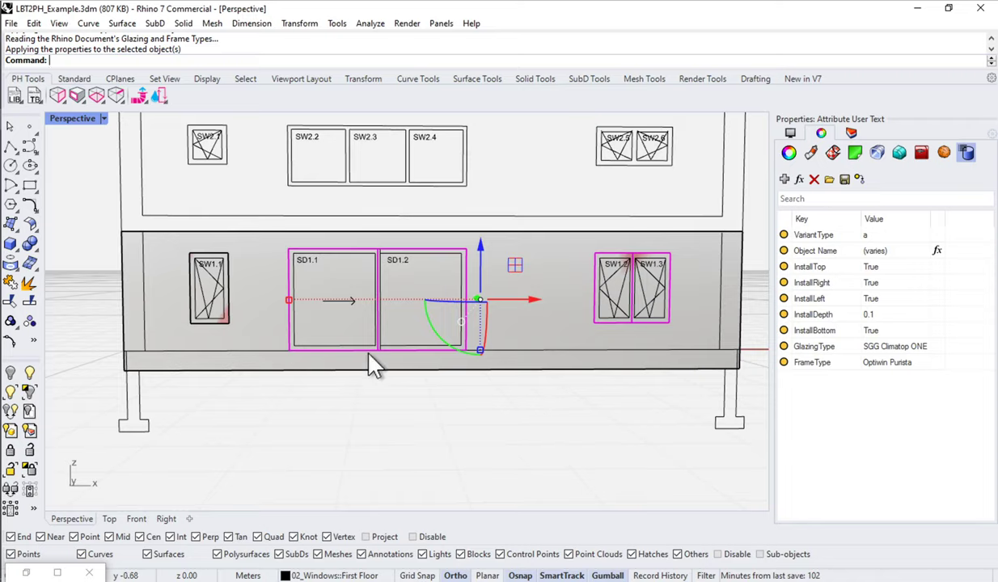
click(467, 409)
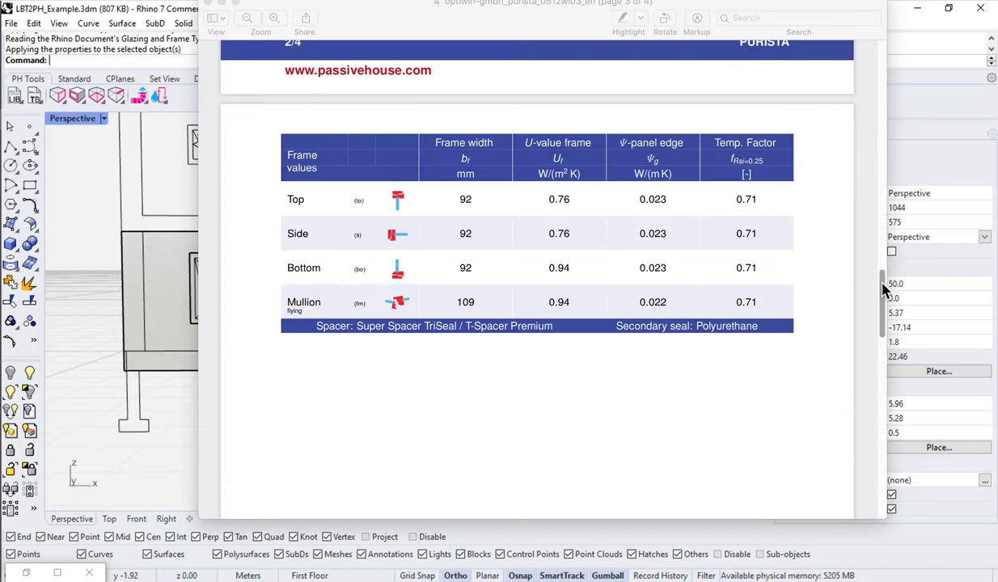
Check the product category on the Purista certificate's first page and return to the first-floor openings in Rhino
drag(885, 289, 874, 127)
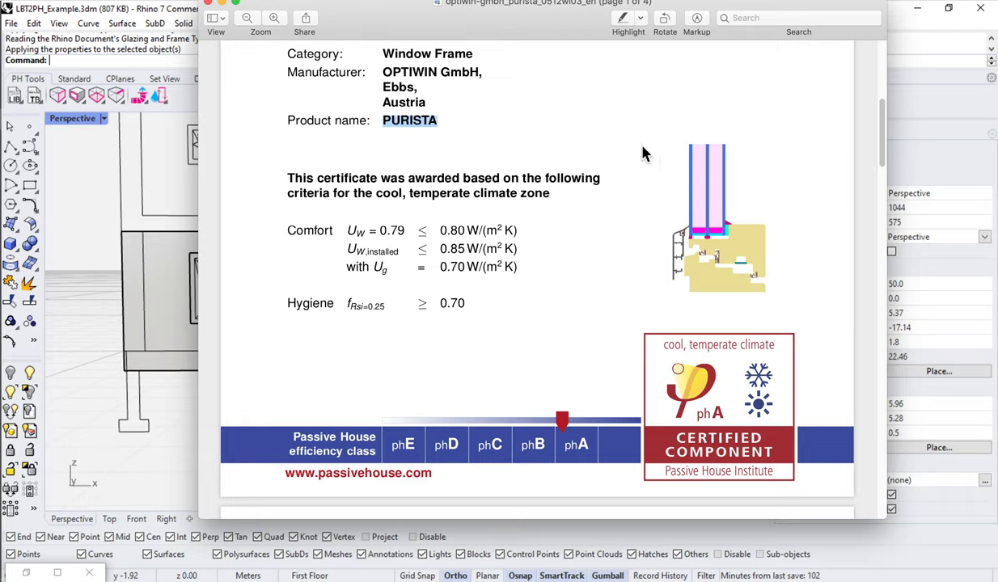
key(super+Tab)
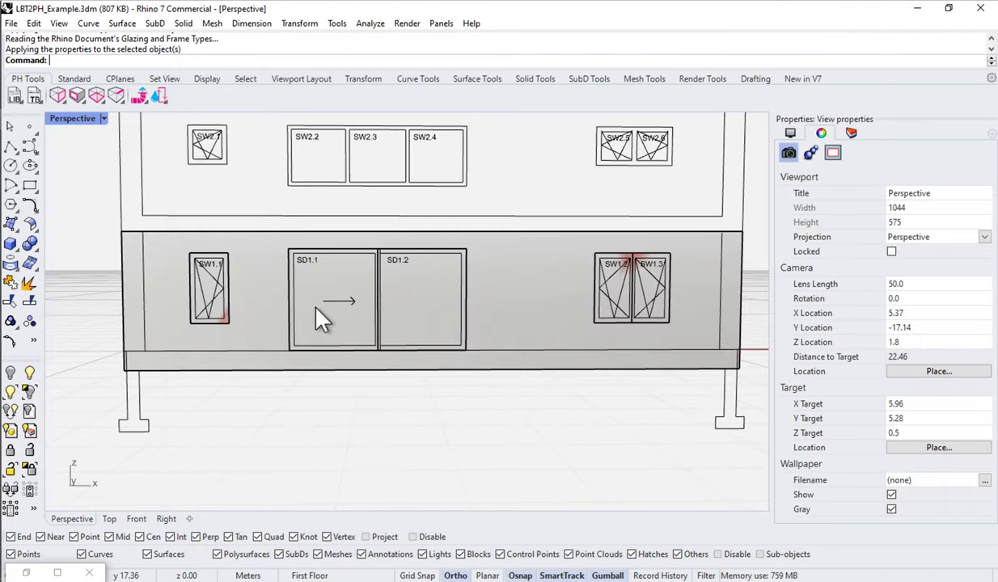
scroll(303, 294, up, 3)
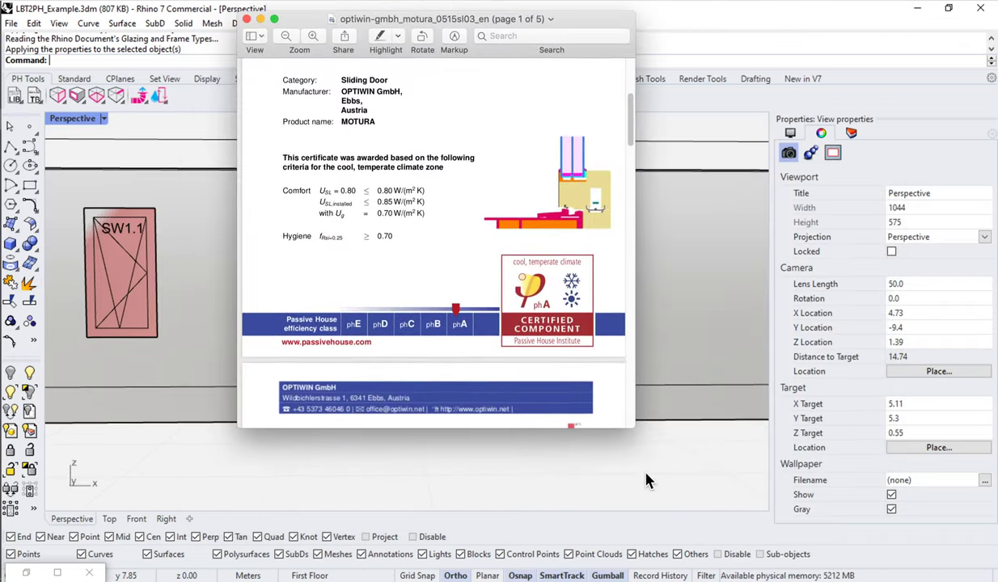
Examine the Optiwin Motura sliding door certificate, from its product name to its frame values table
drag(631, 426, 845, 526)
scroll(813, 121, up, 4)
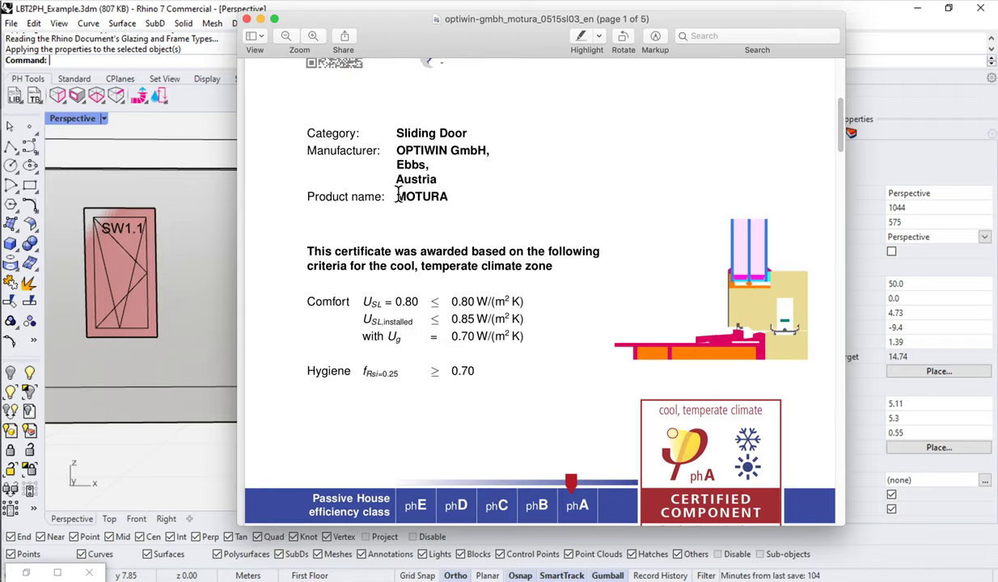
drag(396, 197, 454, 198)
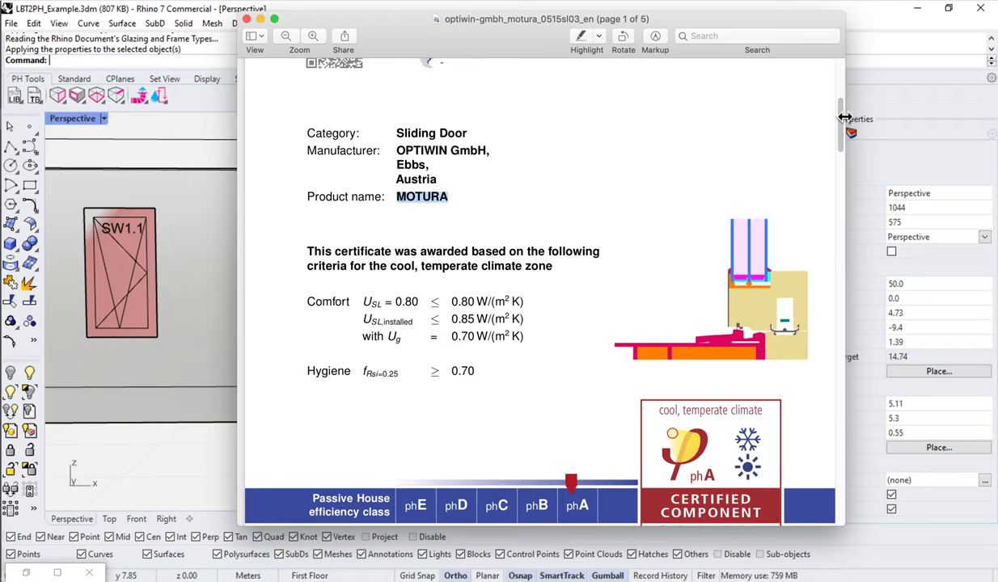
drag(840, 120, 824, 261)
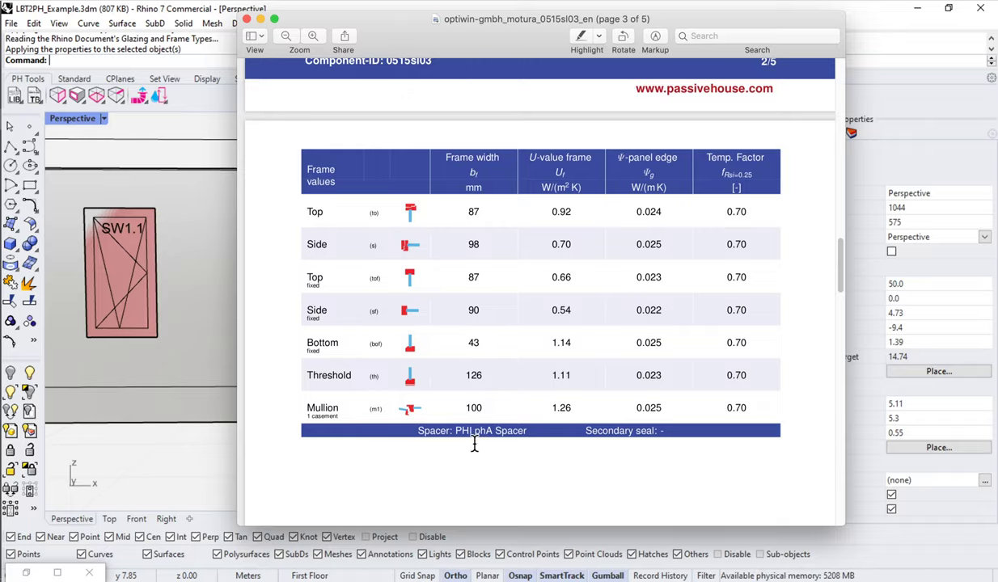
Place the Motura certificate beside the model, compare its frame values table with the sliding door panels, and switch back to Rhino
drag(482, 50, 528, 54)
drag(283, 17, 443, 1)
drag(679, 6, 785, 6)
drag(550, 527, 544, 579)
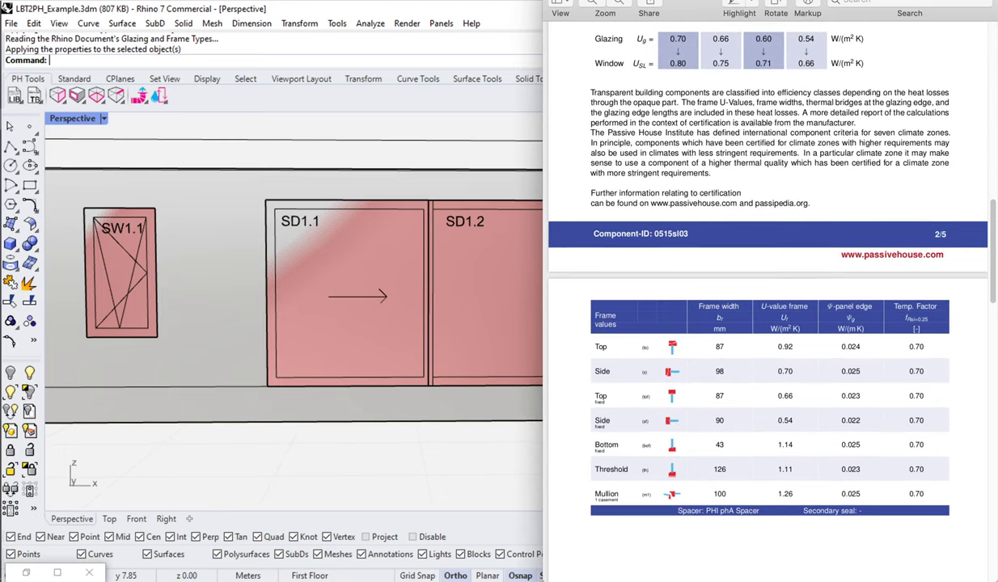
scroll(832, 287, down, 2)
drag(836, 477, 808, 464)
scroll(795, 417, down, 1)
key(super+equal)
drag(538, 282, 455, 268)
scroll(734, 579, left, 2)
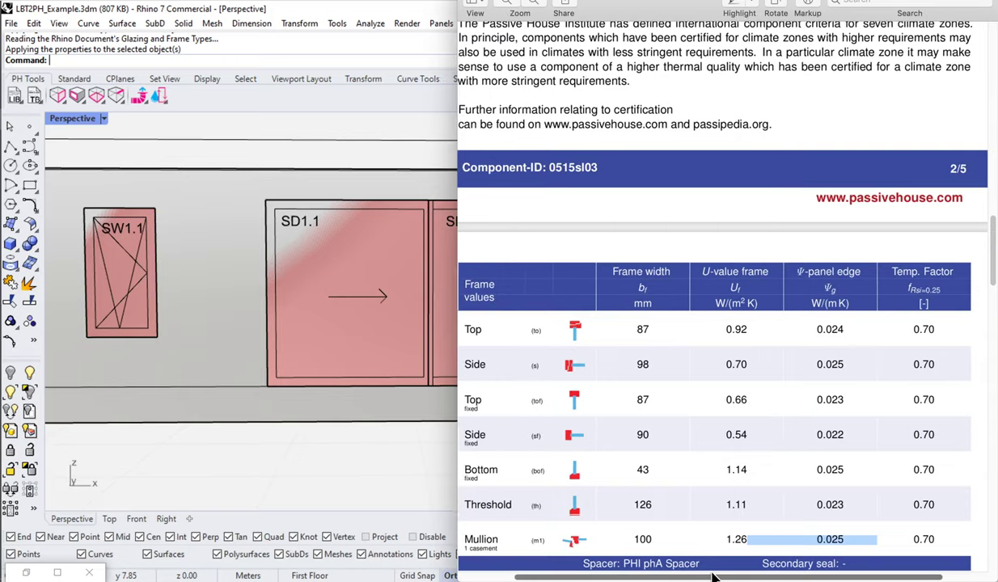
click(326, 11)
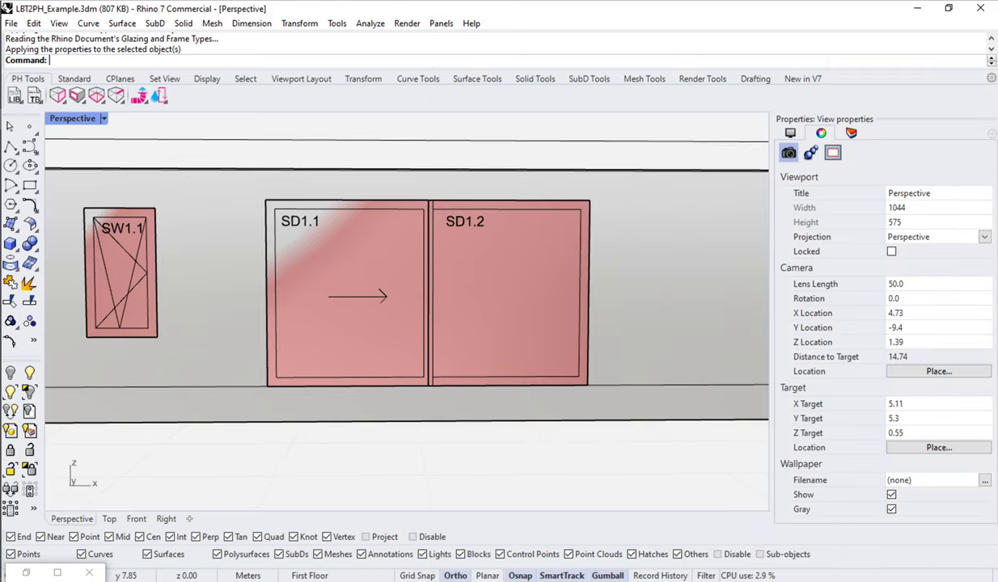
Narrow the Rhino window beside the certificate and add a window frame named Optiwin Motura - Left to the PHPP component library
drag(996, 291, 525, 291)
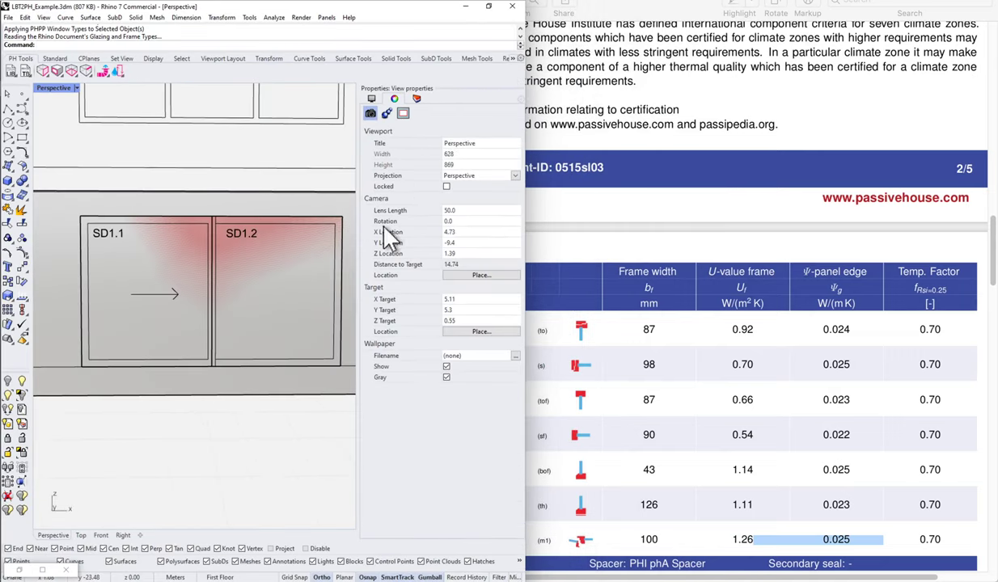
click(11, 72)
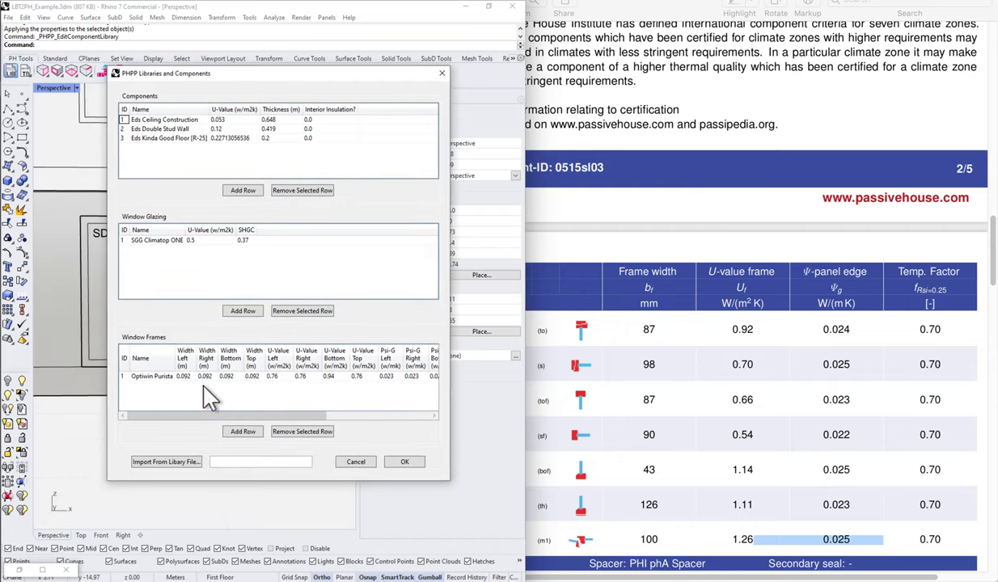
click(158, 379)
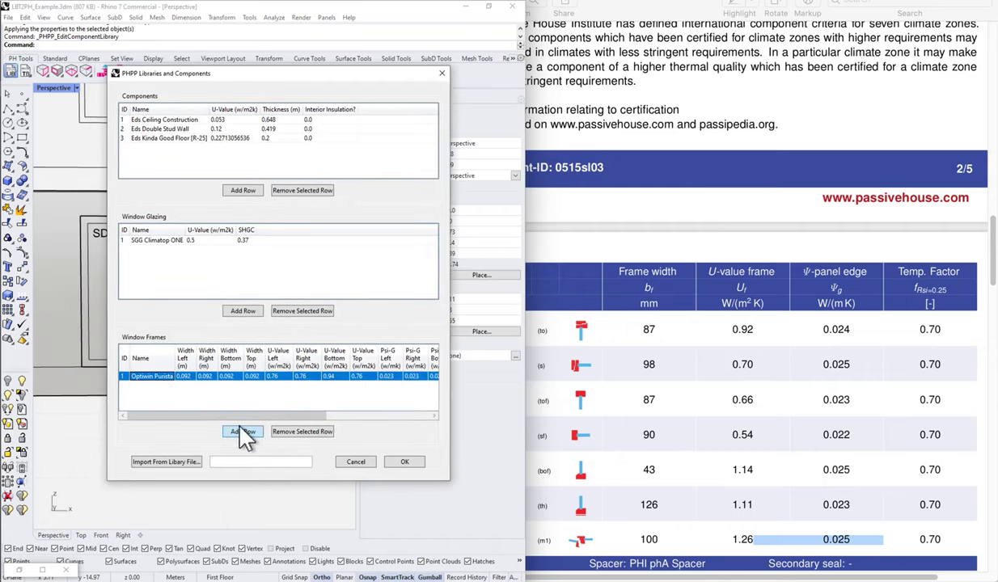
click(240, 431)
click(154, 387)
click(163, 386)
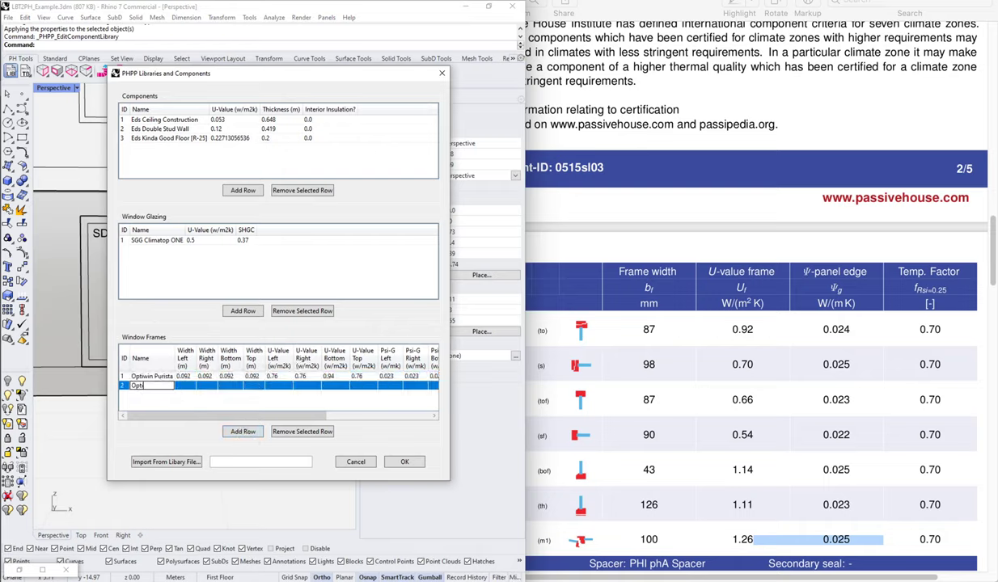
text(Optiwin Moture)
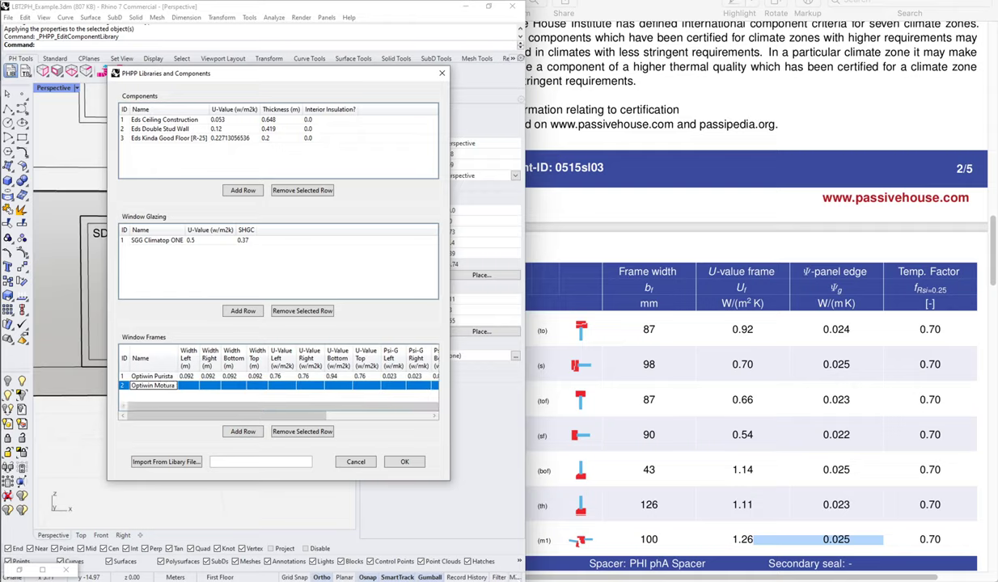
text( - Left)
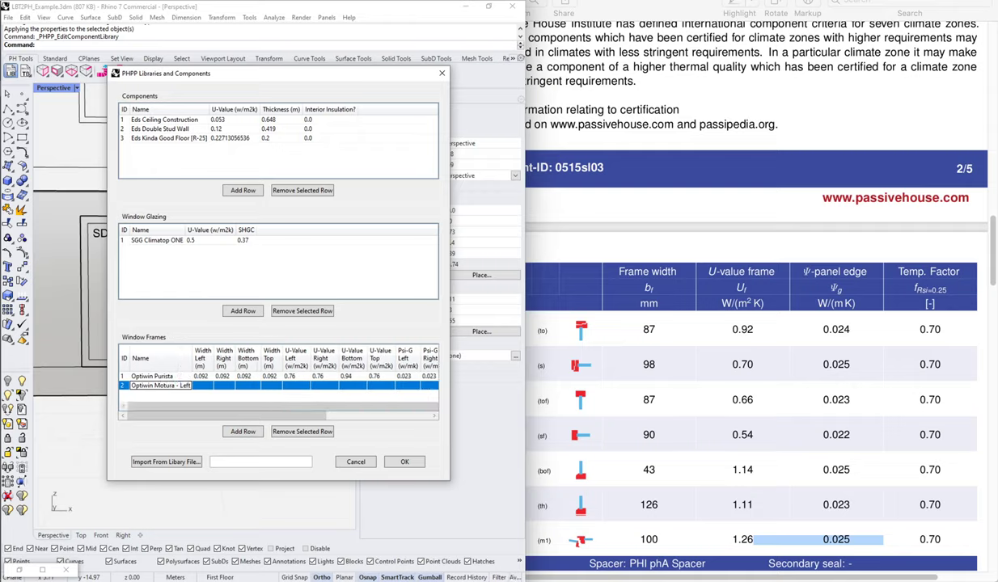
Arrange the library dialog and the Motura certificate so that door panel SD1.1 and the frame values table's row labels are both readable
drag(212, 76, 352, 86)
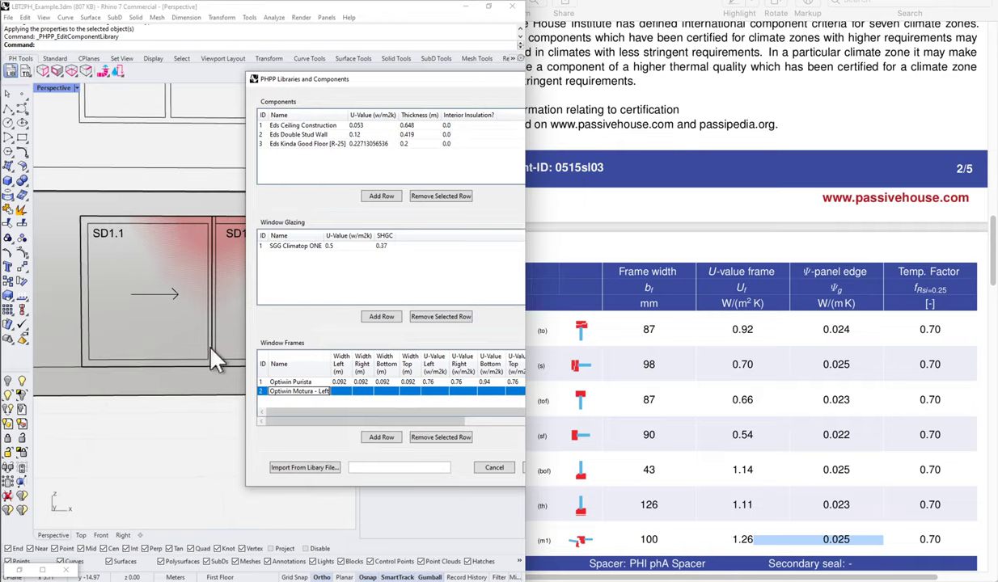
drag(351, 88, 275, 104)
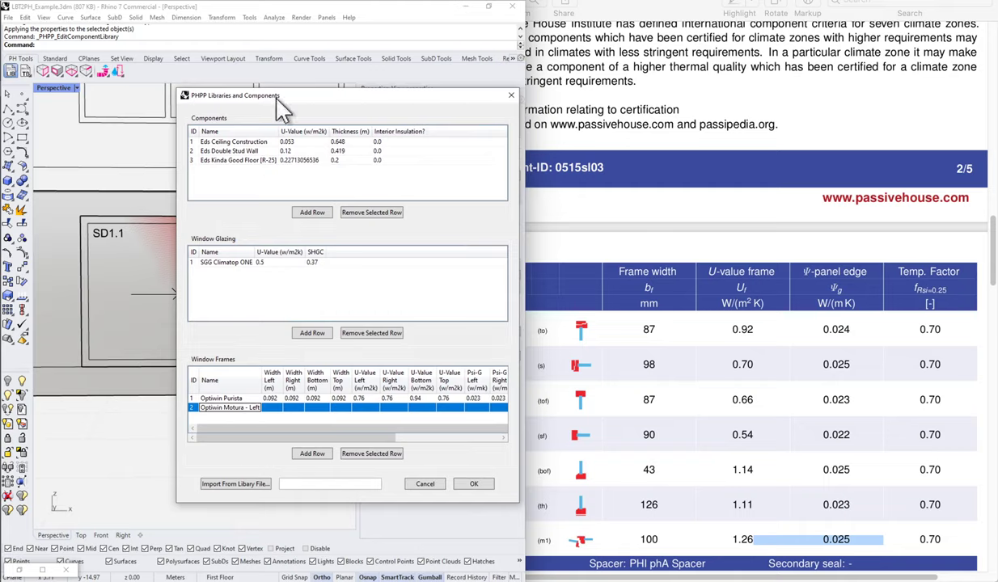
click(734, 402)
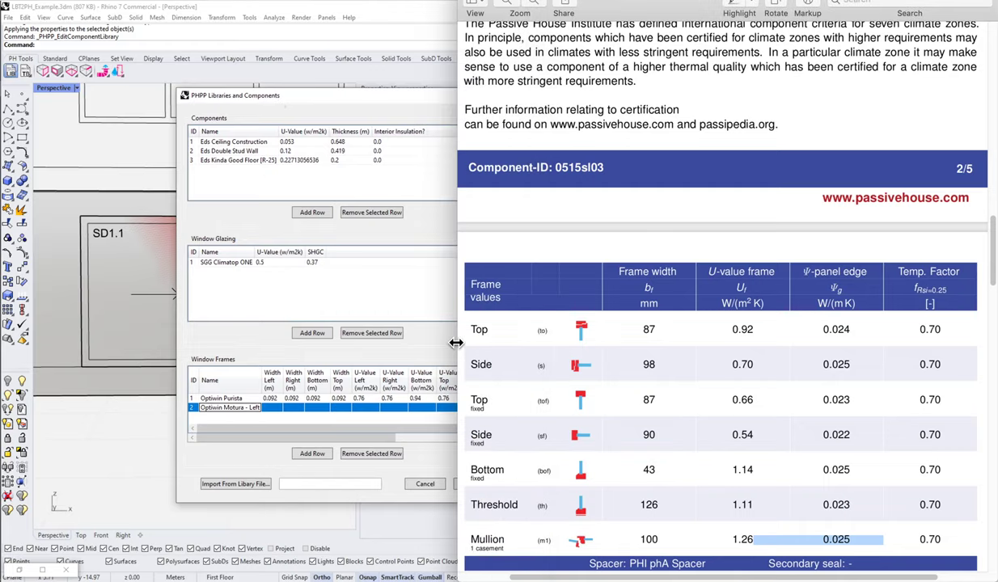
drag(456, 343, 526, 341)
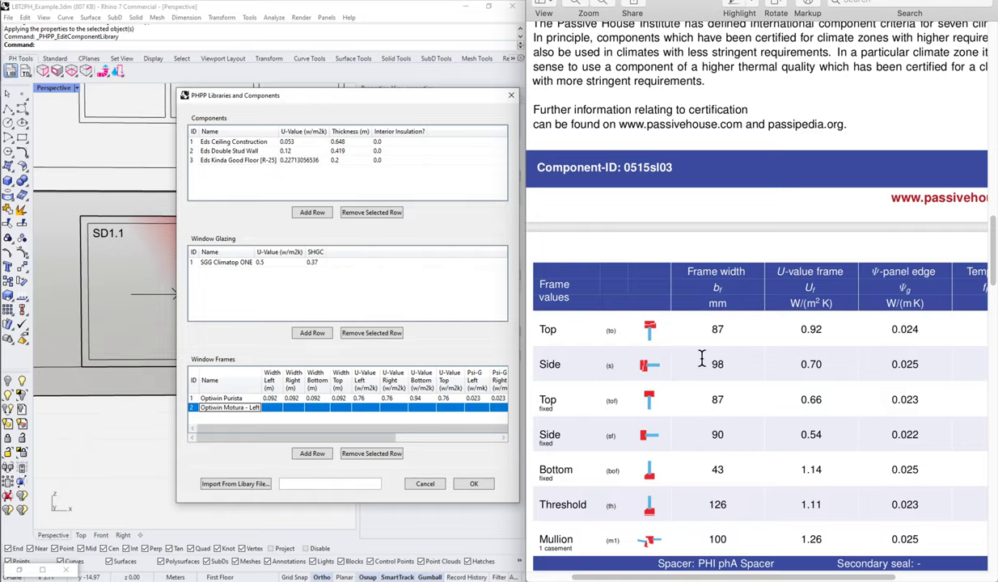
scroll(796, 355, down, 1)
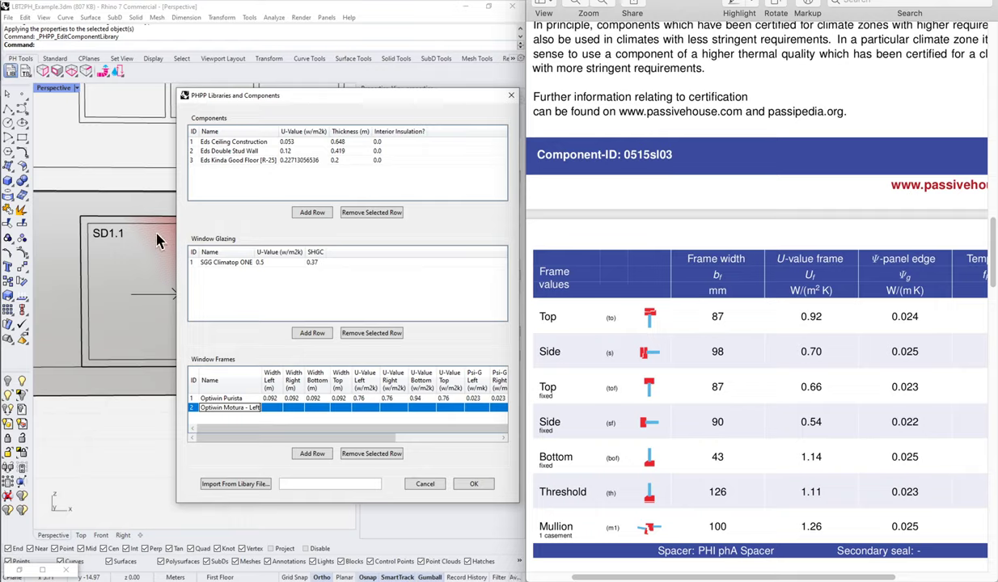
Set the Optiwin Motura - Left frame widths to 0.087 m at the top, 0.098 m left and 0.126 m at the bottom
click(342, 413)
click(346, 409)
click(340, 407)
click(344, 414)
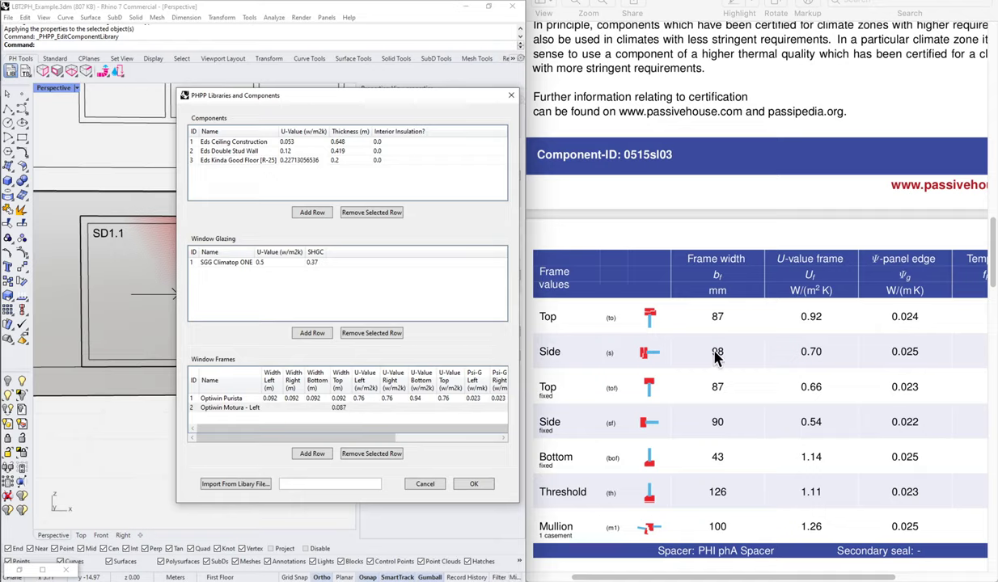
double_click(277, 408)
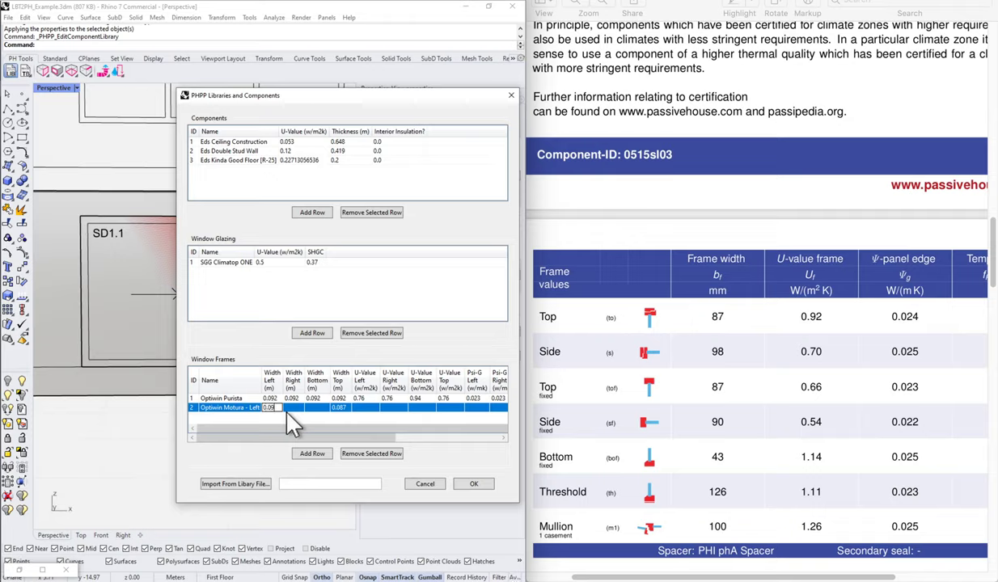
click(288, 419)
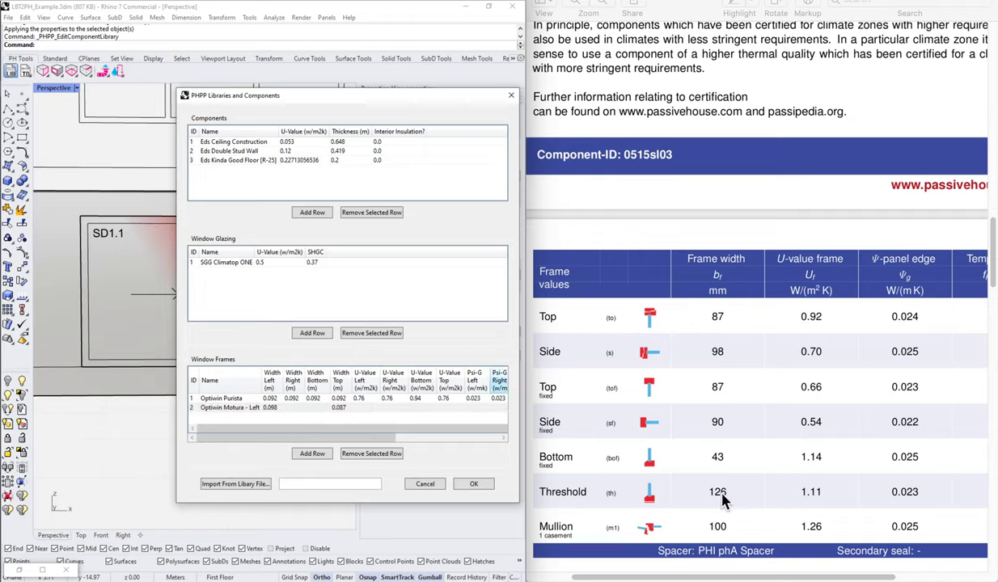
click(315, 409)
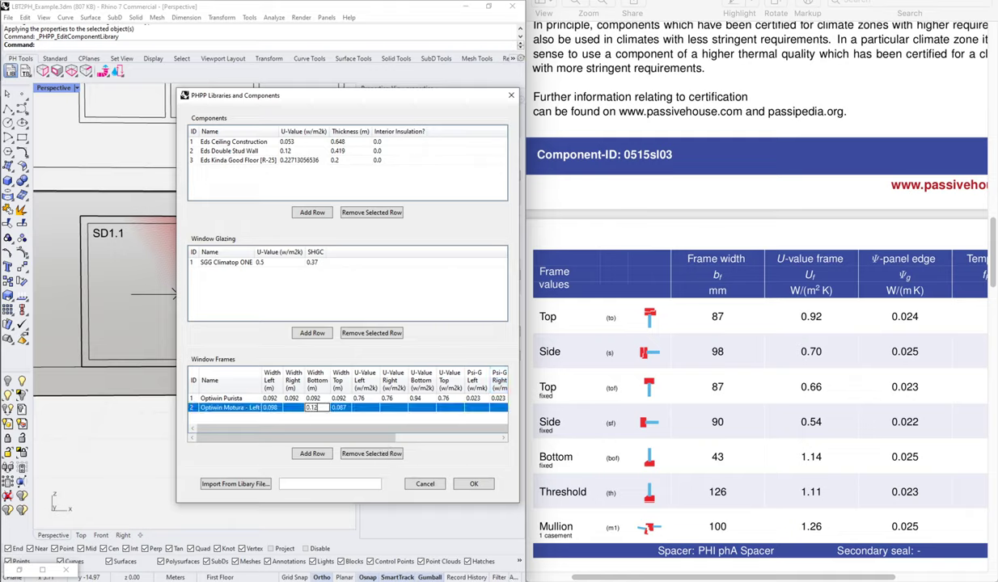
text(6)
click(307, 391)
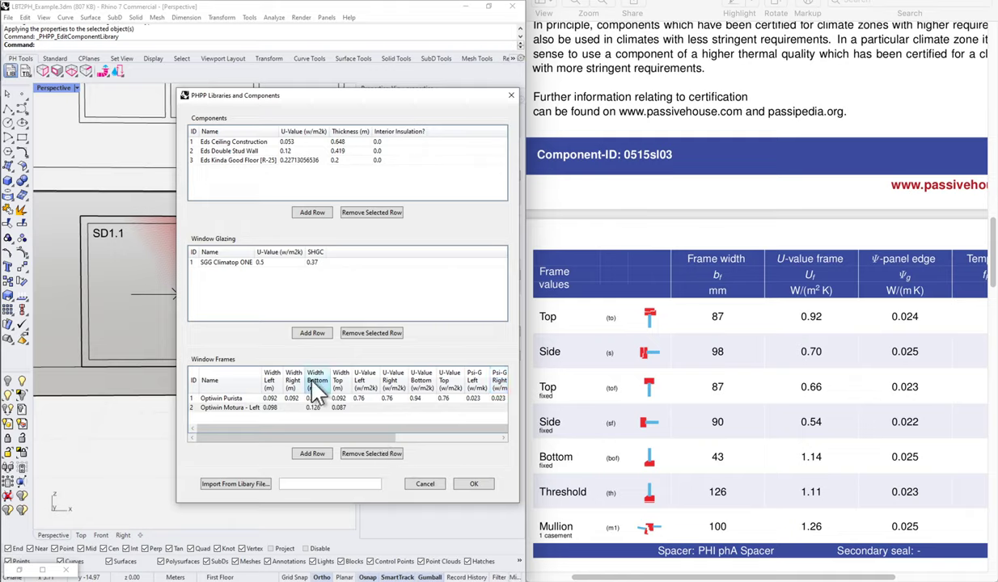
Uncover panel SD1.1 behind the library dialog and set the Optiwin Motura - Left frame's right width to 0.05 m
drag(276, 100, 287, 103)
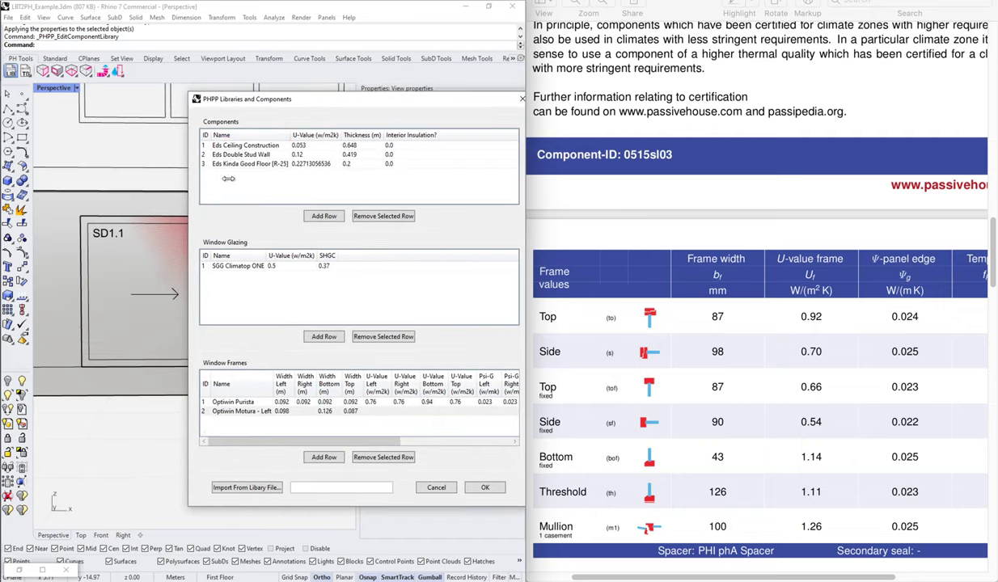
drag(229, 178, 228, 182)
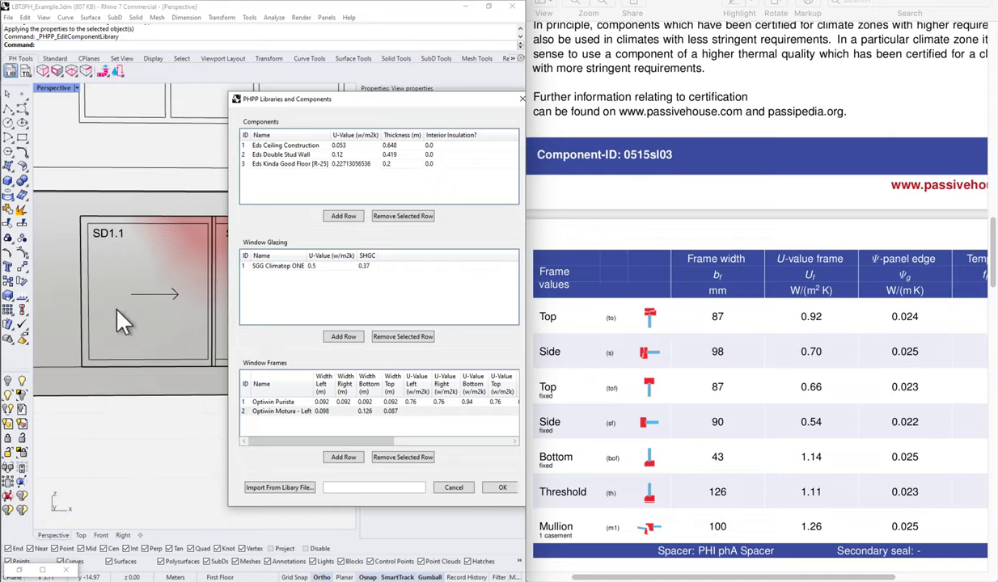
click(346, 412)
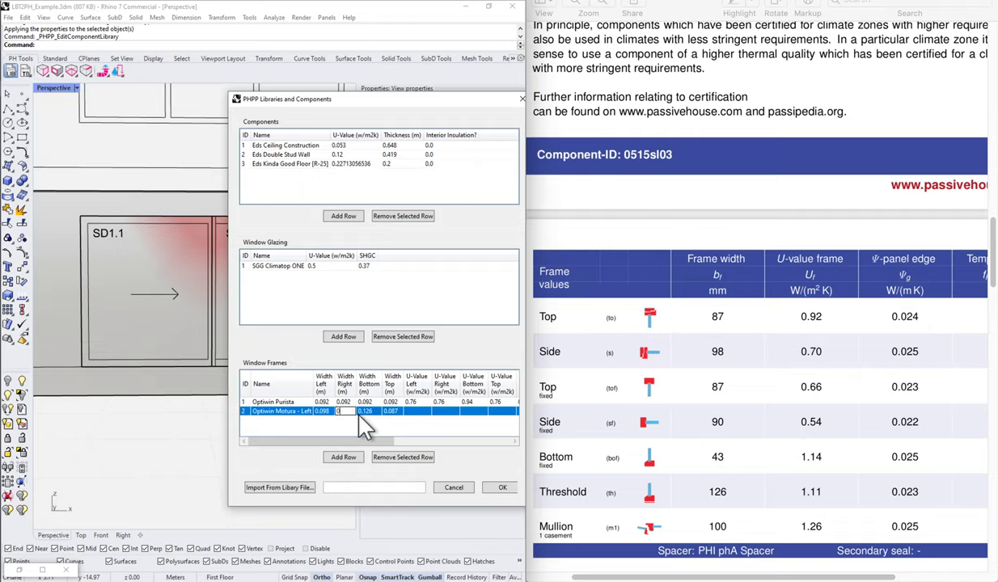
text(0.05)
key(Return)
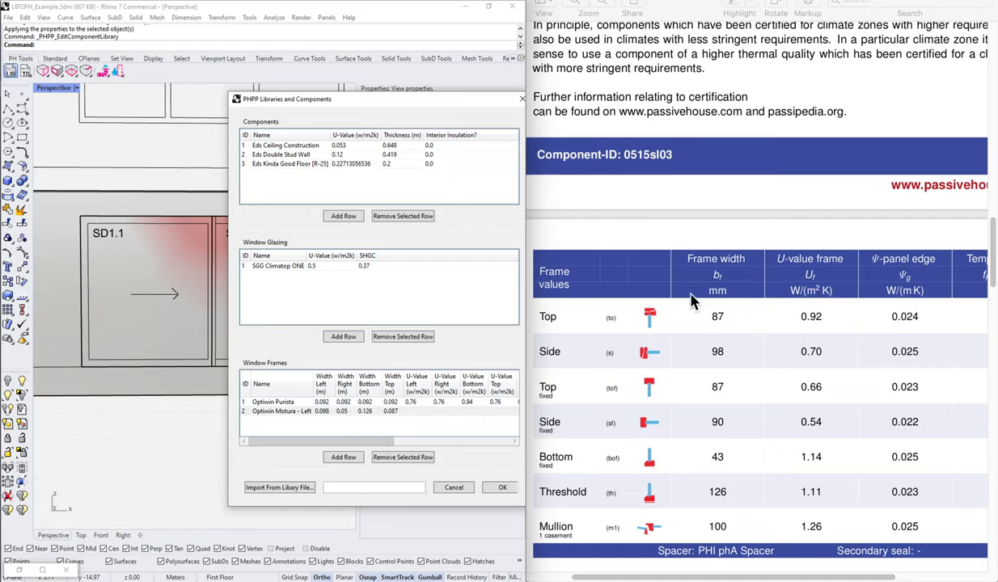
Set the Optiwin Motura - Left frame's U-values to 0.92 at the top and 0.7 on the left
click(501, 412)
click(501, 412)
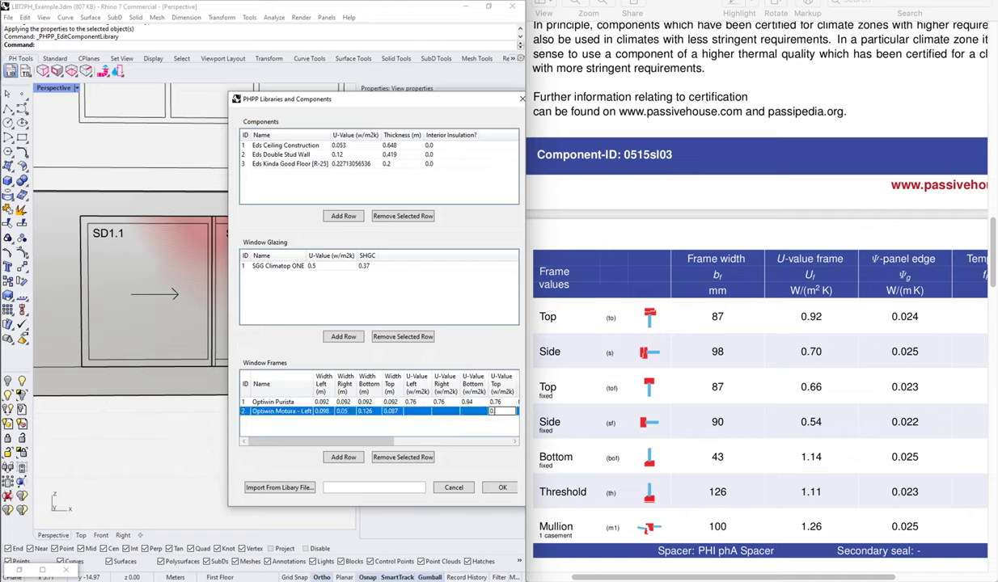
text(0.92)
click(420, 414)
click(421, 414)
text(0.7)
click(422, 422)
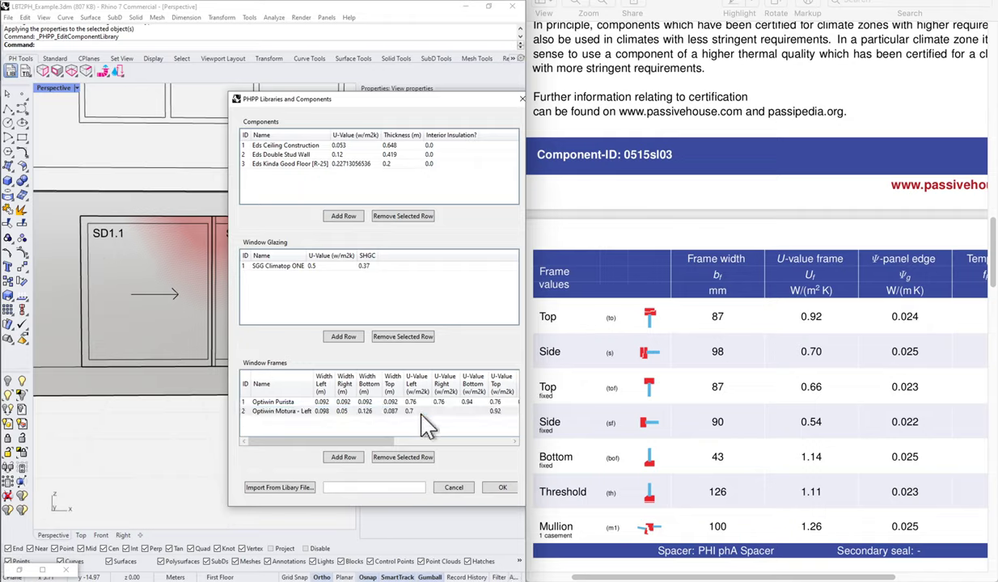
Set the Optiwin Motura - Left frame's U-values to 1.11 at the bottom and 1.26 on the right
click(473, 412)
click(473, 411)
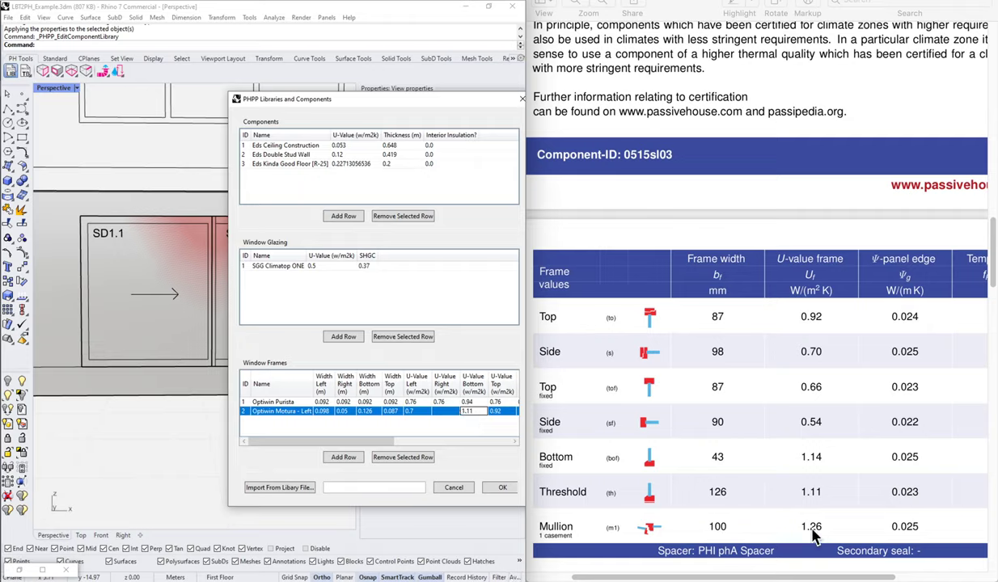
click(451, 414)
click(449, 412)
click(446, 412)
text(1.)
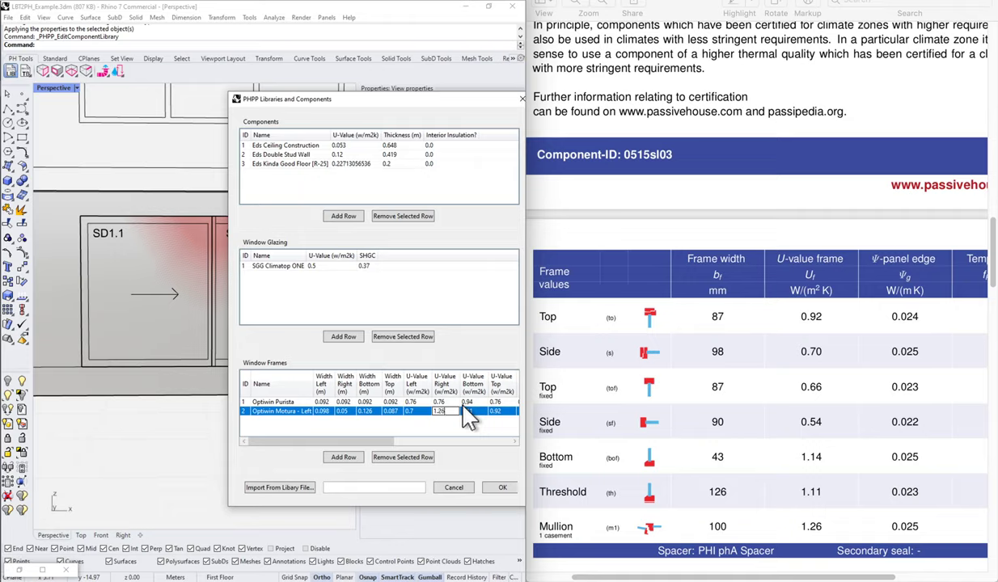
text(26)
key(Return)
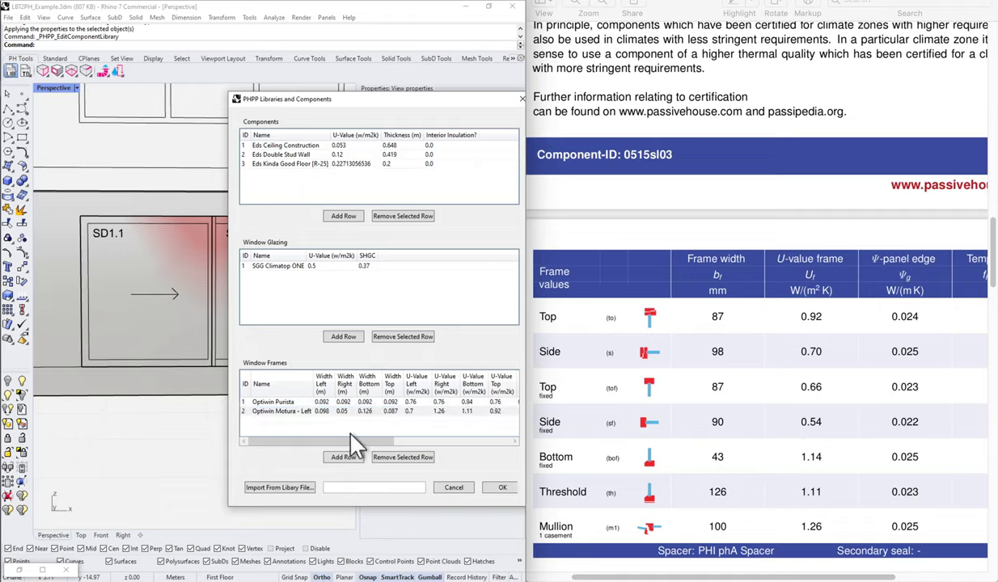
Set the Optiwin Motura - Left frame's Psi-G values to 0.024 top, 0.025 left, 0.023 right and 0.025 bottom
drag(352, 441, 455, 441)
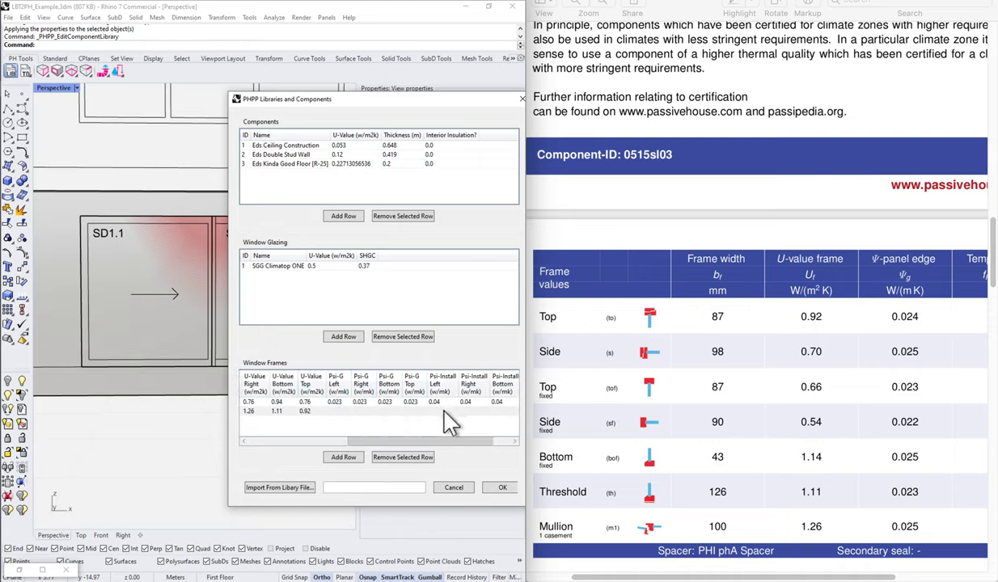
click(412, 413)
click(414, 412)
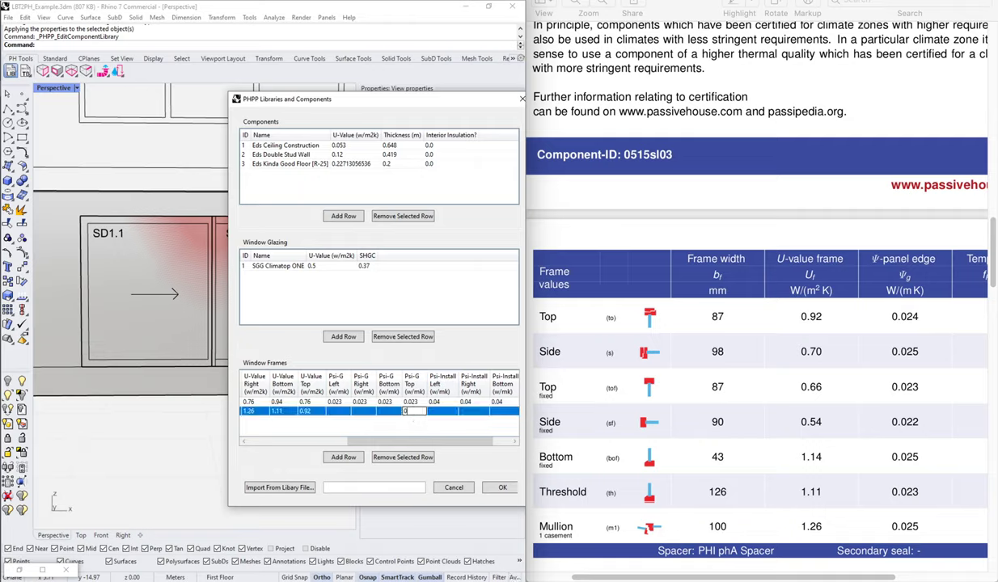
click(360, 412)
click(340, 410)
click(340, 412)
click(362, 411)
text(0.023)
key(Return)
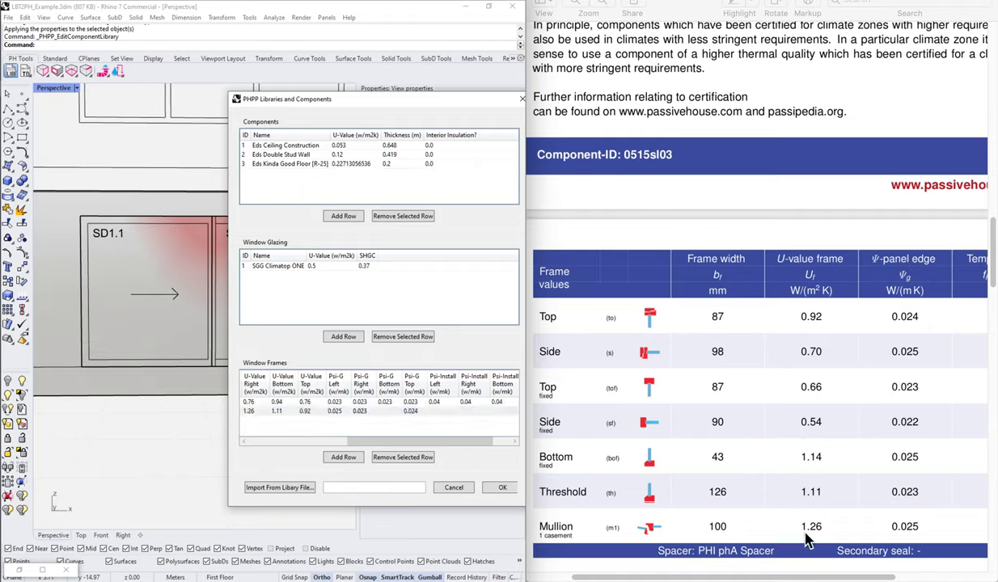
click(382, 411)
click(388, 412)
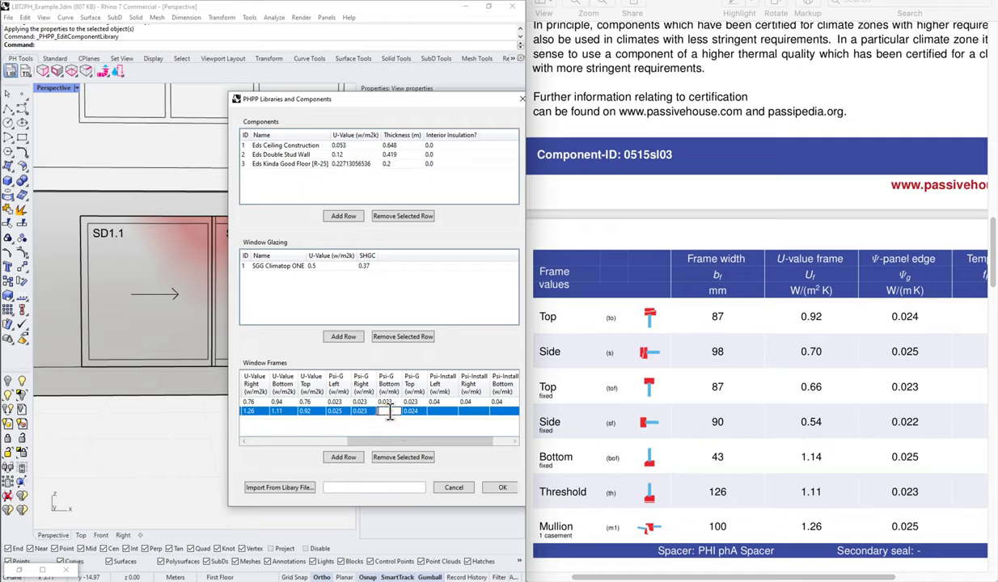
Fill in the Optiwin Motura - Left frame's Psi-Install values, with 0.04 for left, right and bottom, and save the component library
click(437, 413)
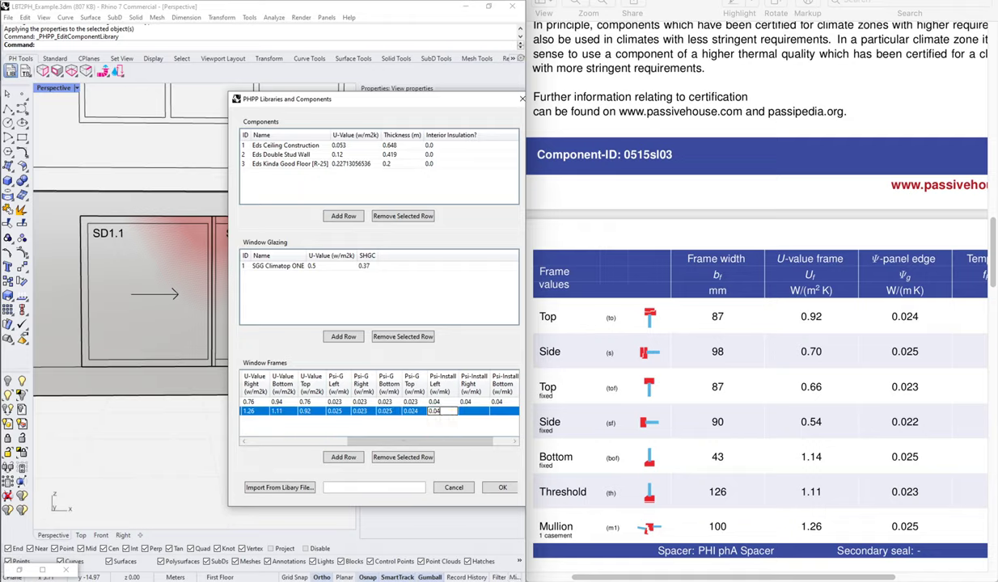
click(477, 420)
click(477, 413)
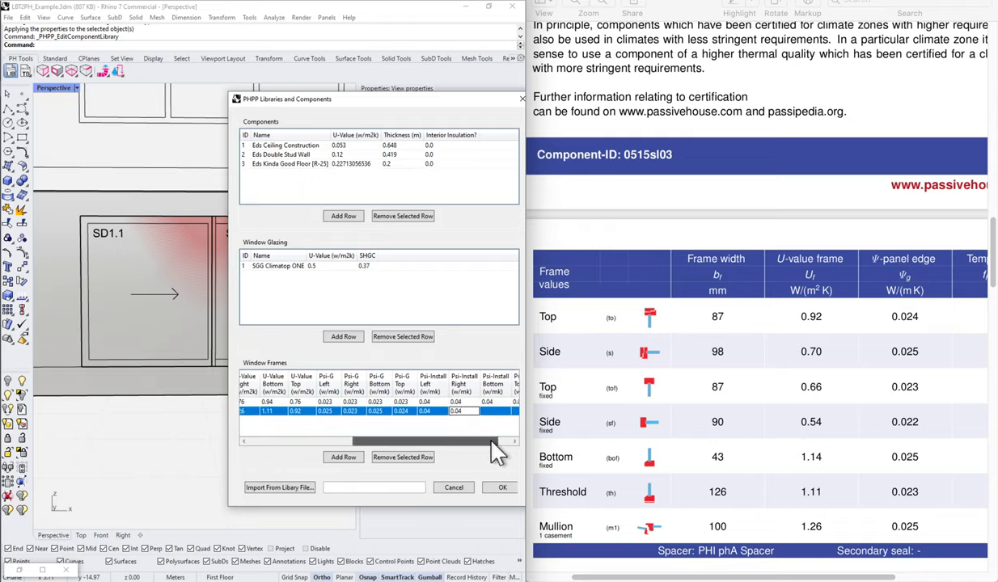
text(0.04)
click(473, 413)
text(0.04)
click(504, 413)
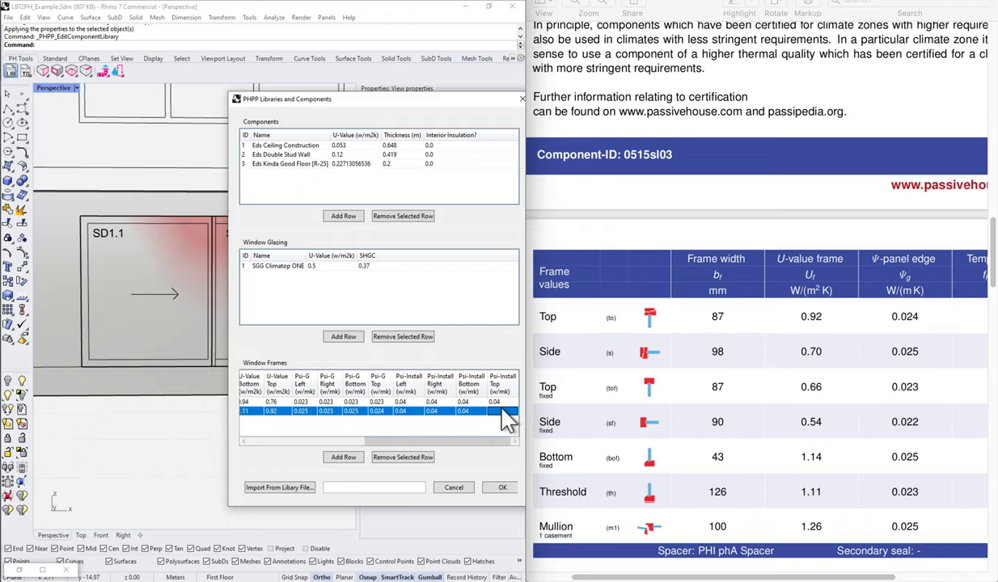
drag(472, 441, 324, 457)
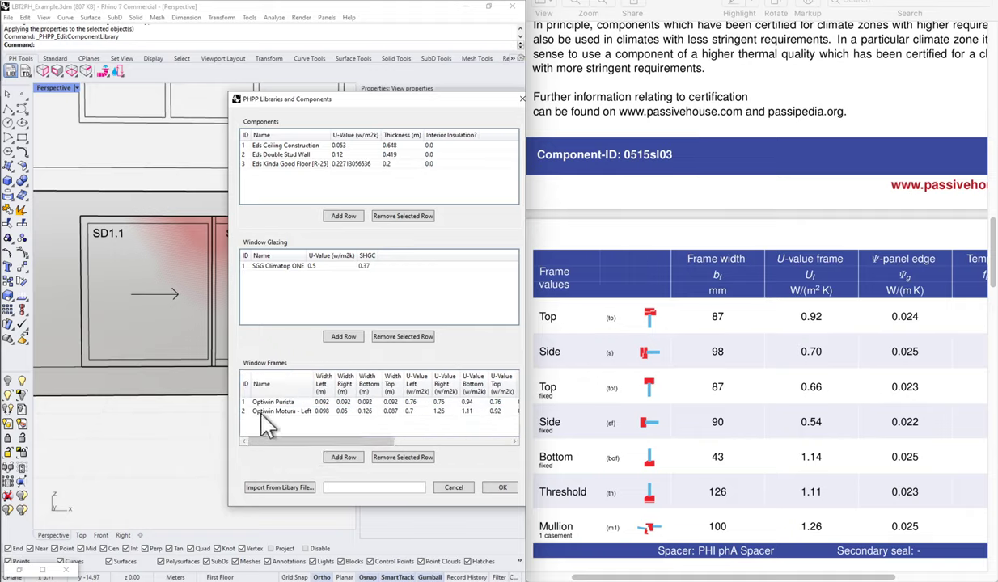
click(501, 488)
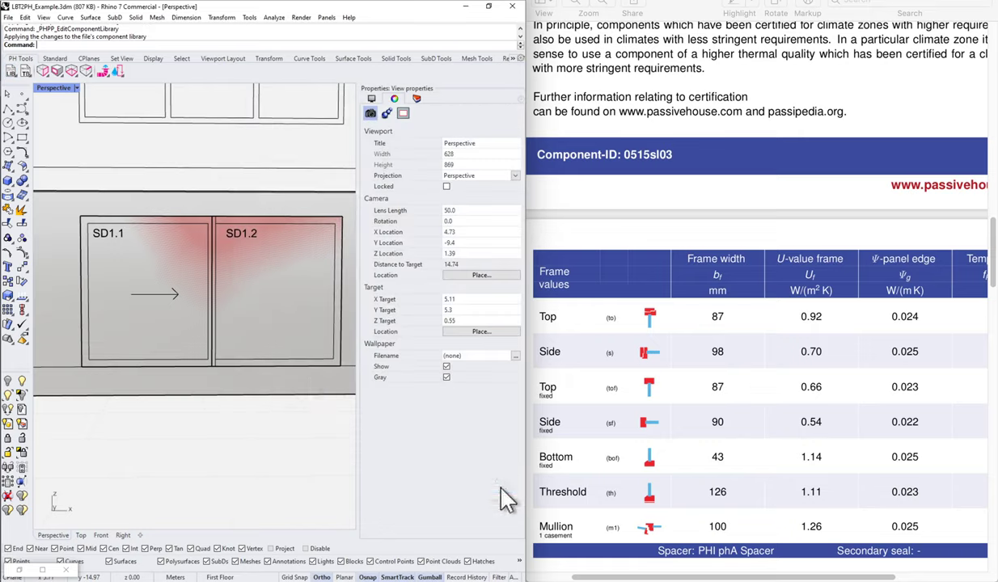
Assign the Optiwin Motura - Left frame to the SD1.1 sliding door surface in its PHPP window properties
click(166, 220)
click(218, 248)
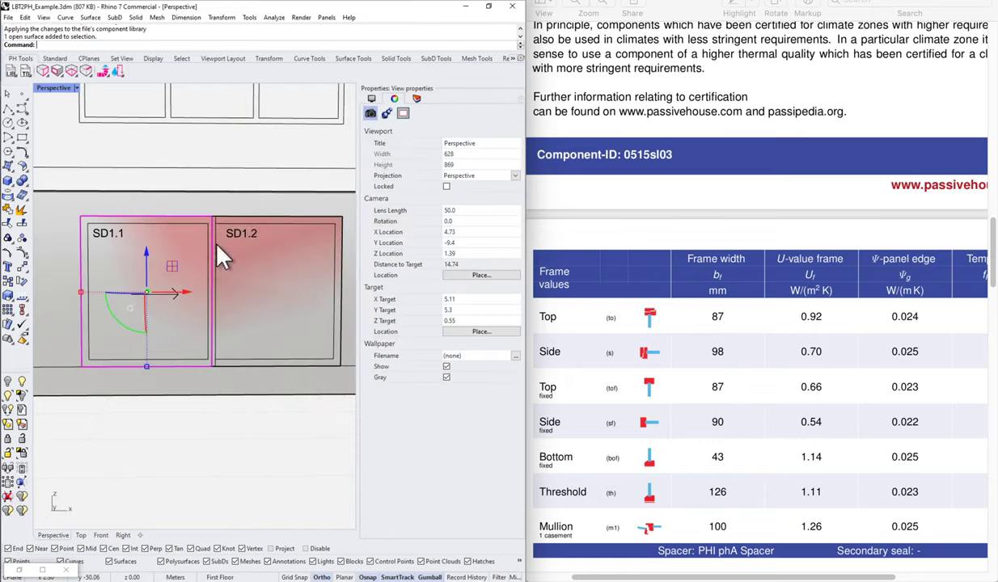
click(56, 72)
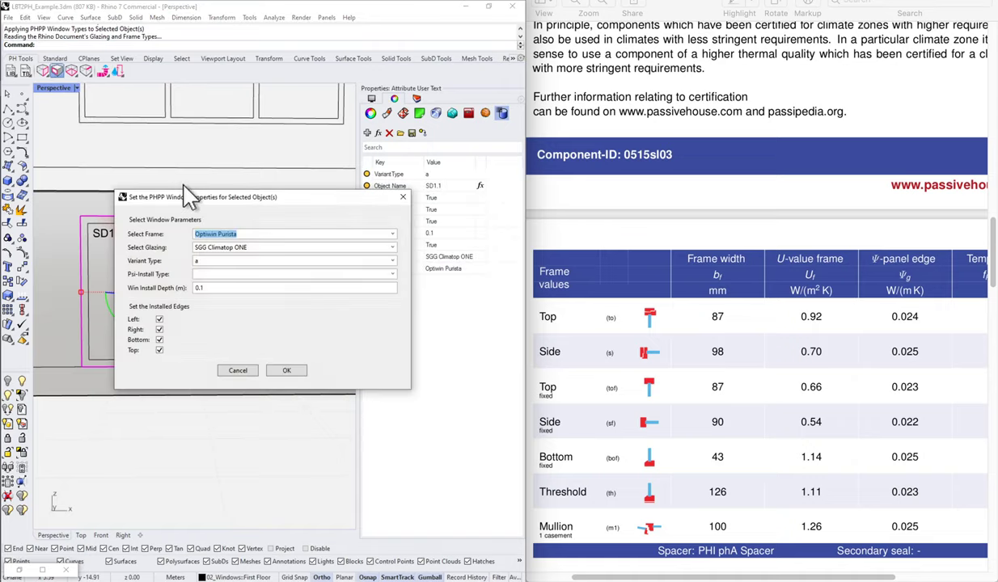
click(392, 235)
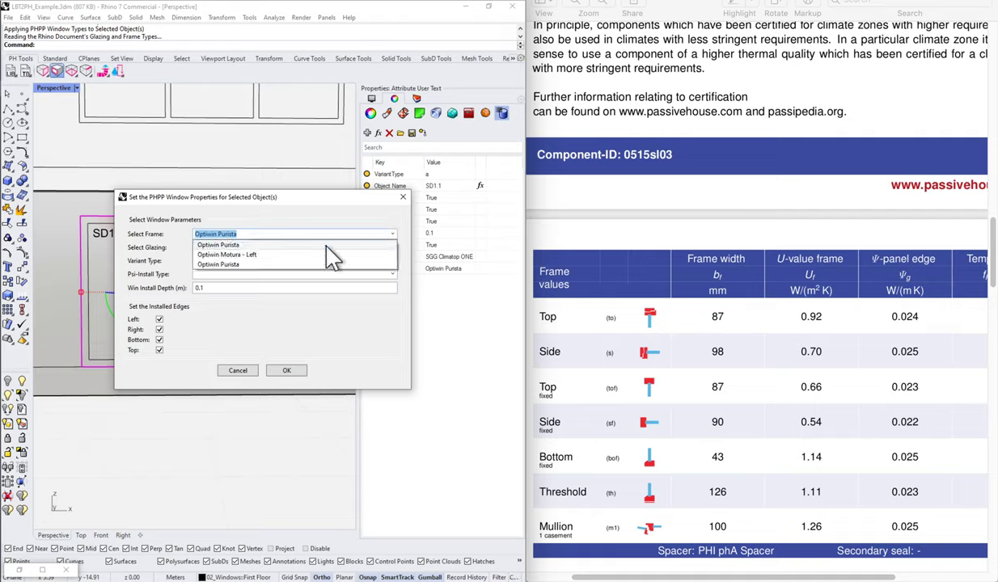
click(205, 255)
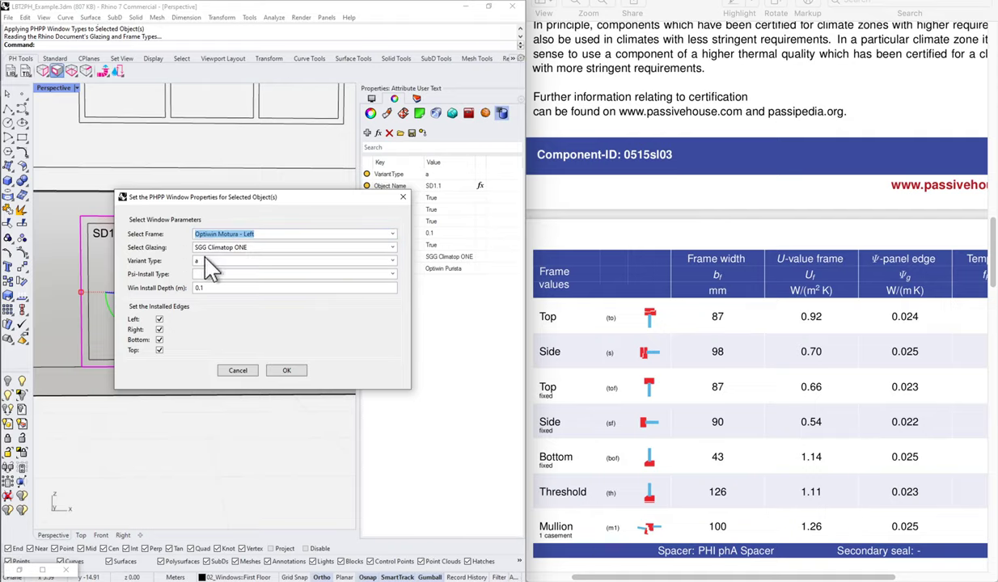
click(284, 371)
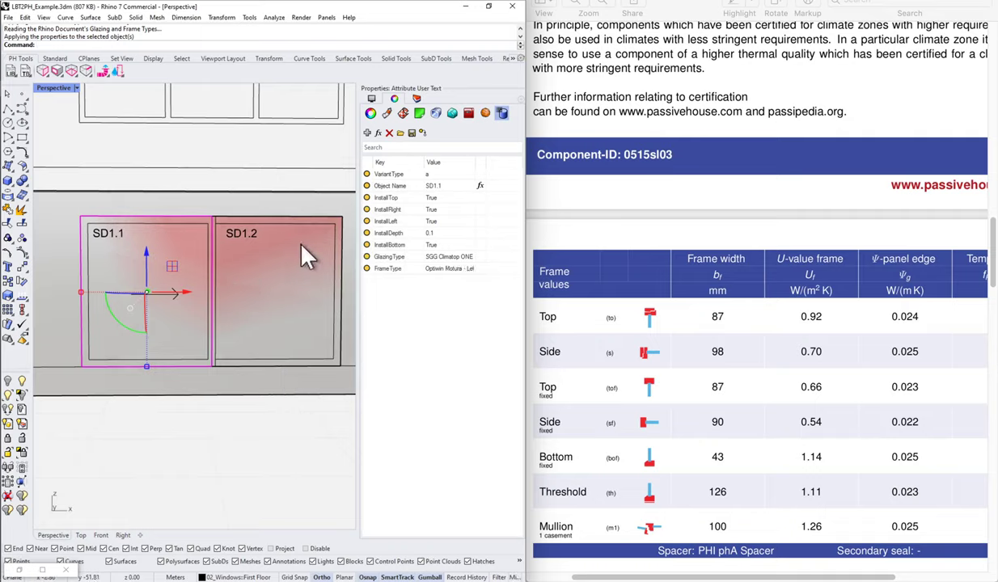
Add a new window frame row to the PHPP component library and name it Optiwin Motura - Right
click(11, 72)
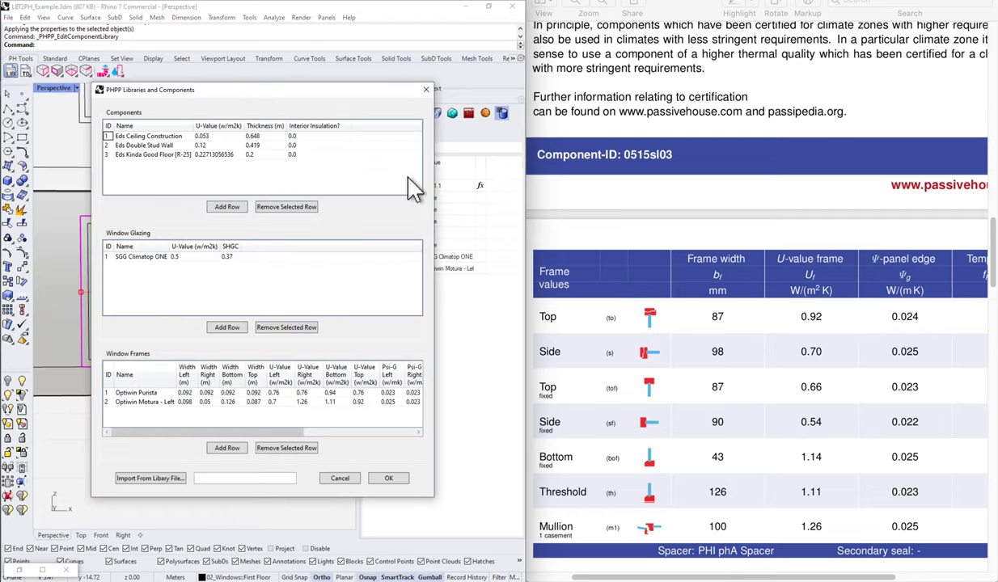
drag(306, 92, 376, 93)
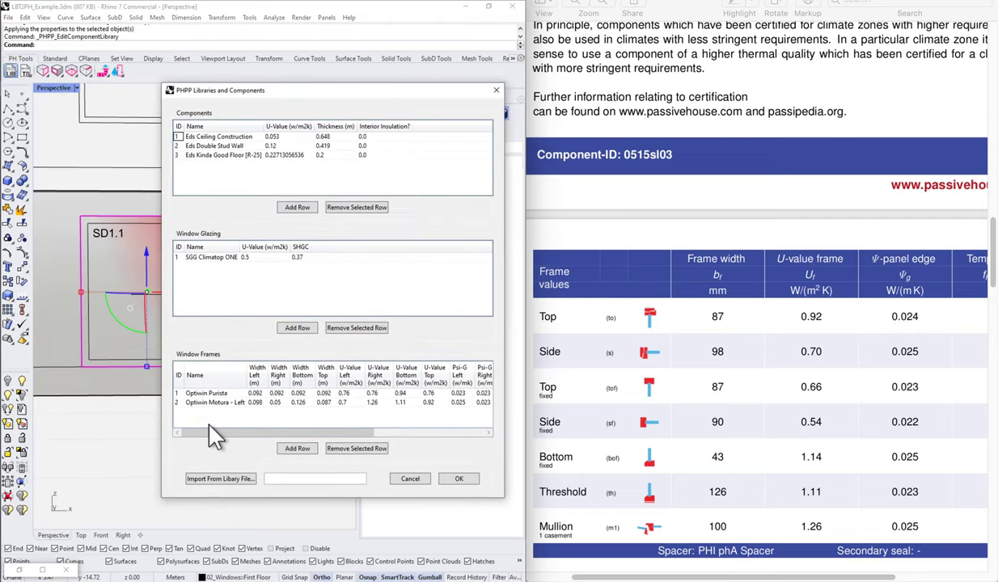
click(293, 448)
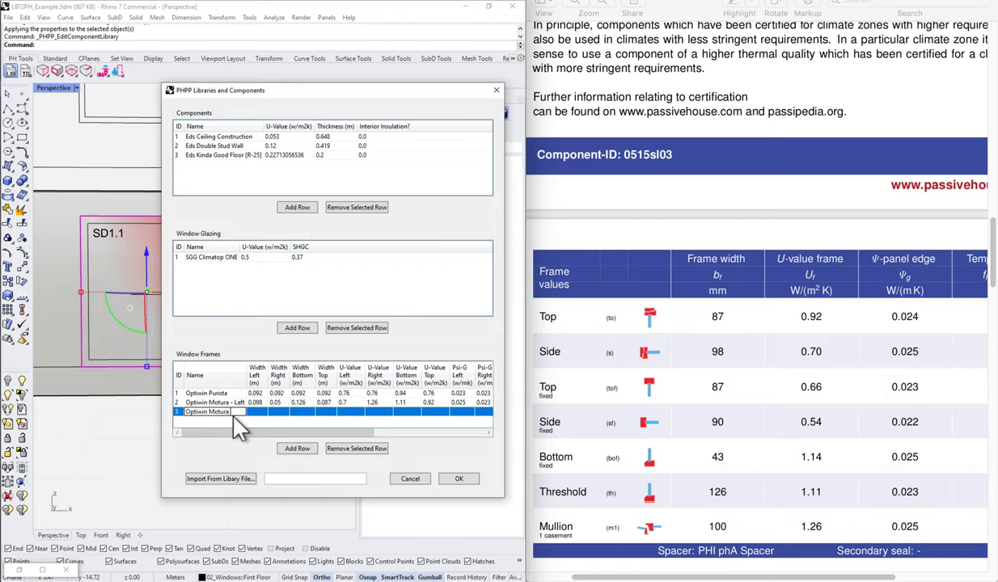
text(ight)
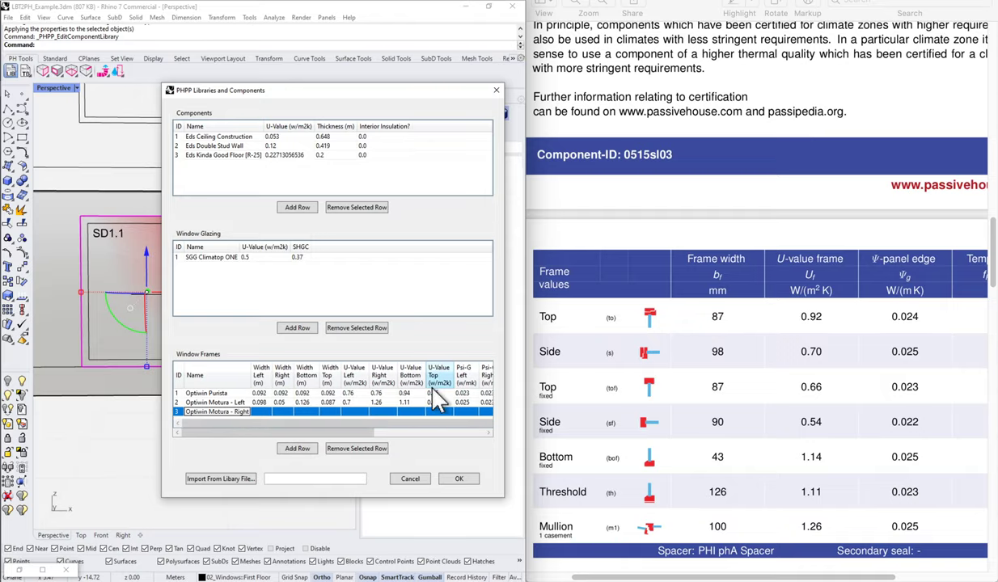
Set the Optiwin Motura - Right frame's widths to 0.05 m on the left and 0.09 m on the right
drag(283, 95, 229, 338)
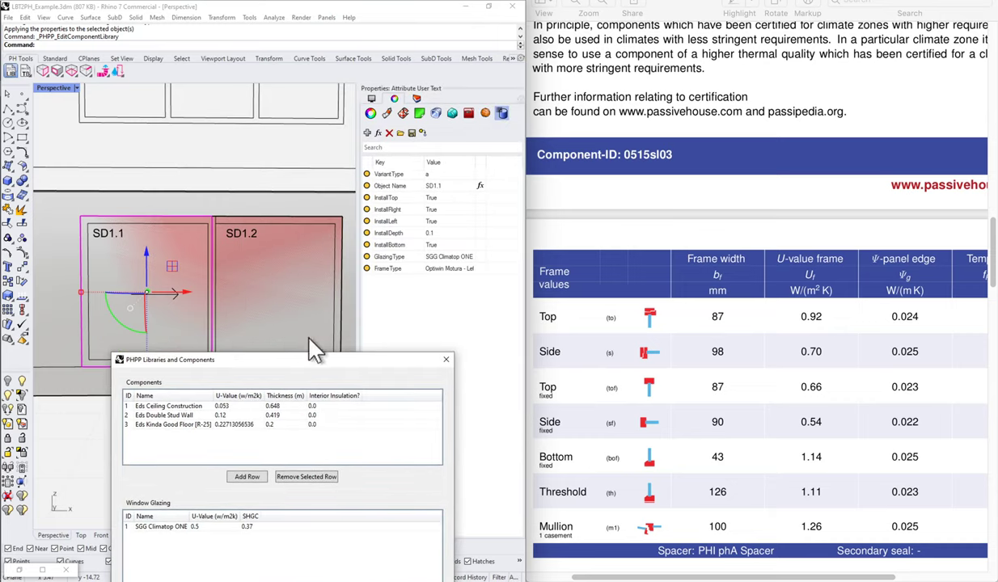
drag(291, 357, 337, 55)
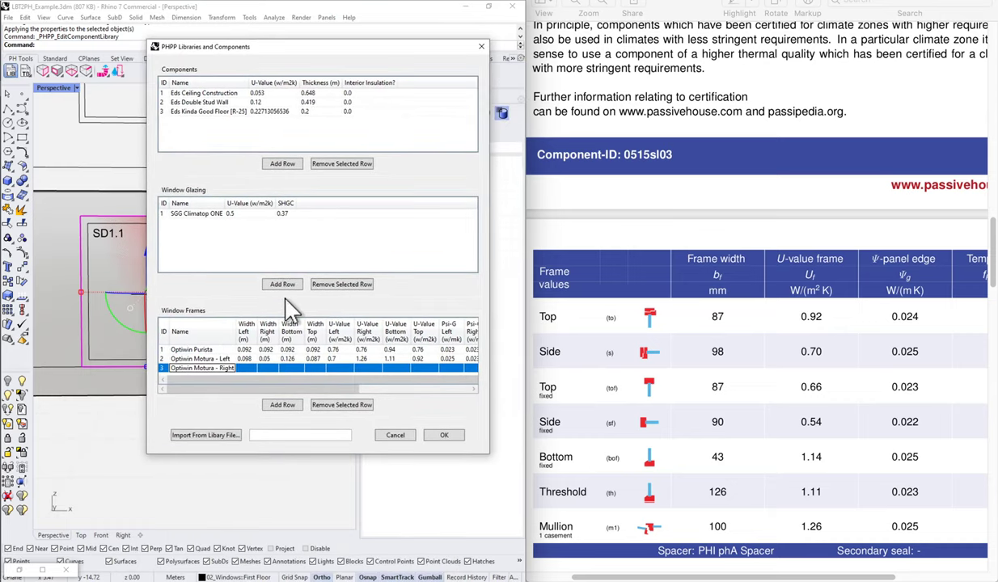
click(246, 367)
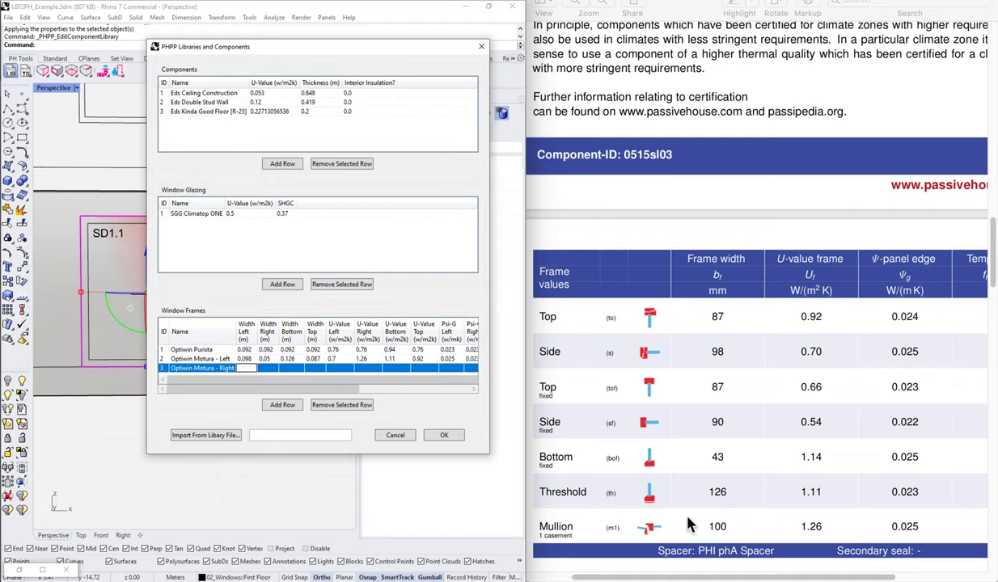
click(260, 378)
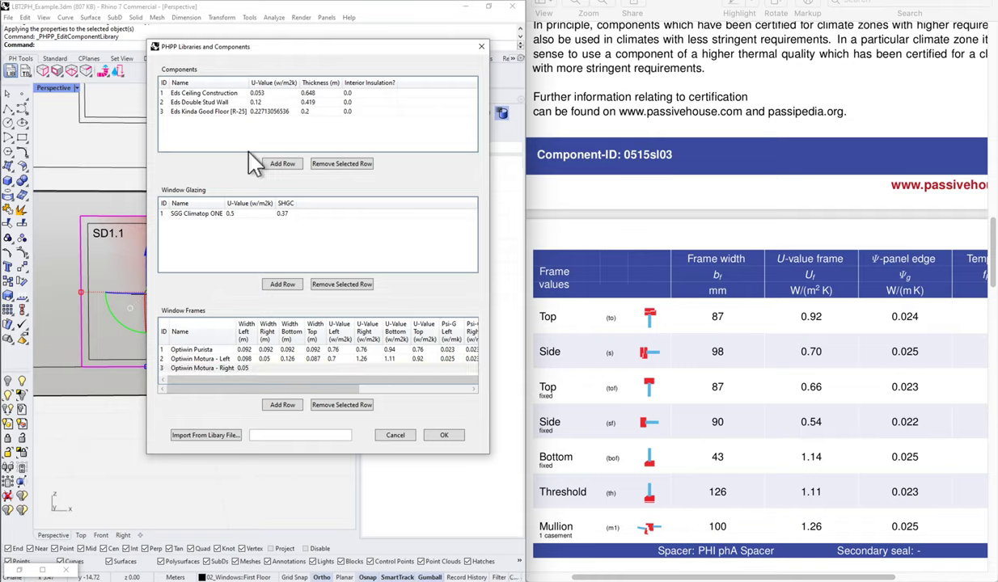
drag(332, 50, 343, 96)
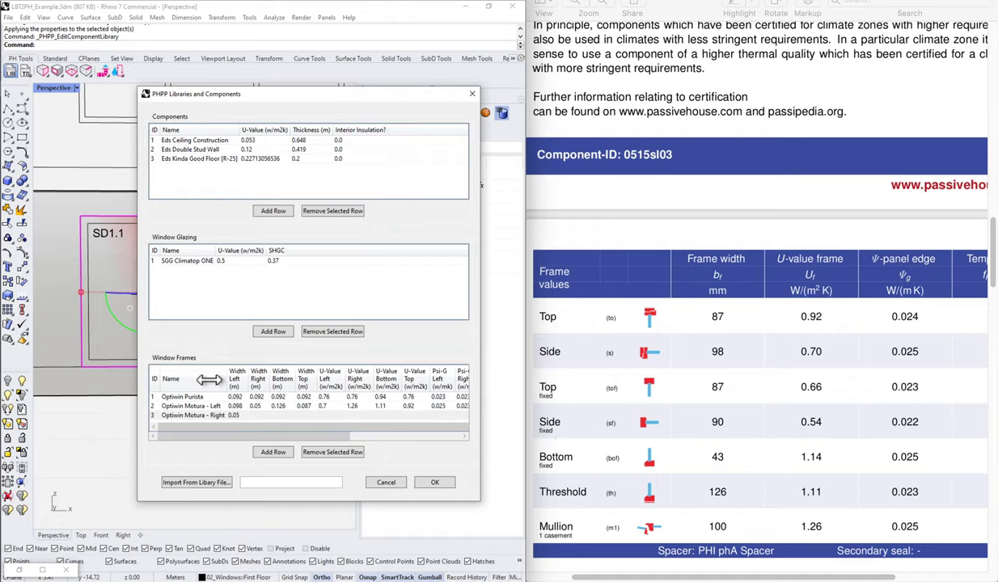
click(258, 416)
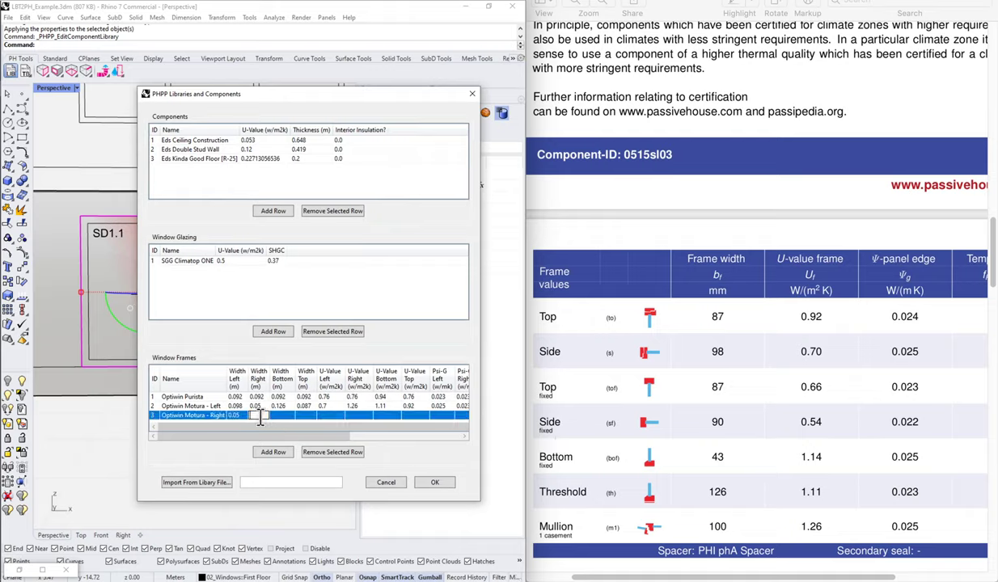
text(0.09)
key(Return)
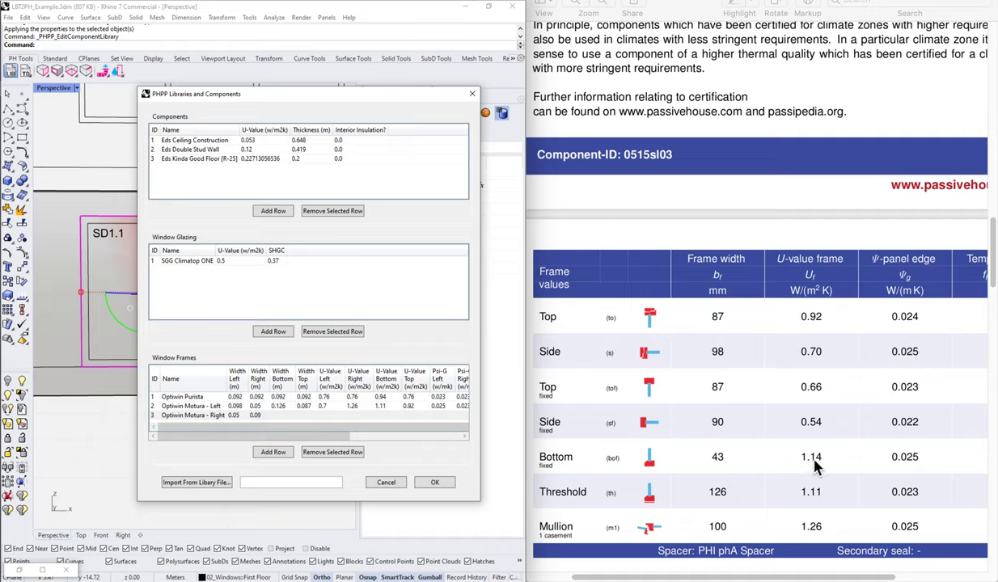
Set the Optiwin Motura - Right frame's widths to 0.043 m at the bottom and 0.087 m at the top
double_click(280, 415)
text(0.043)
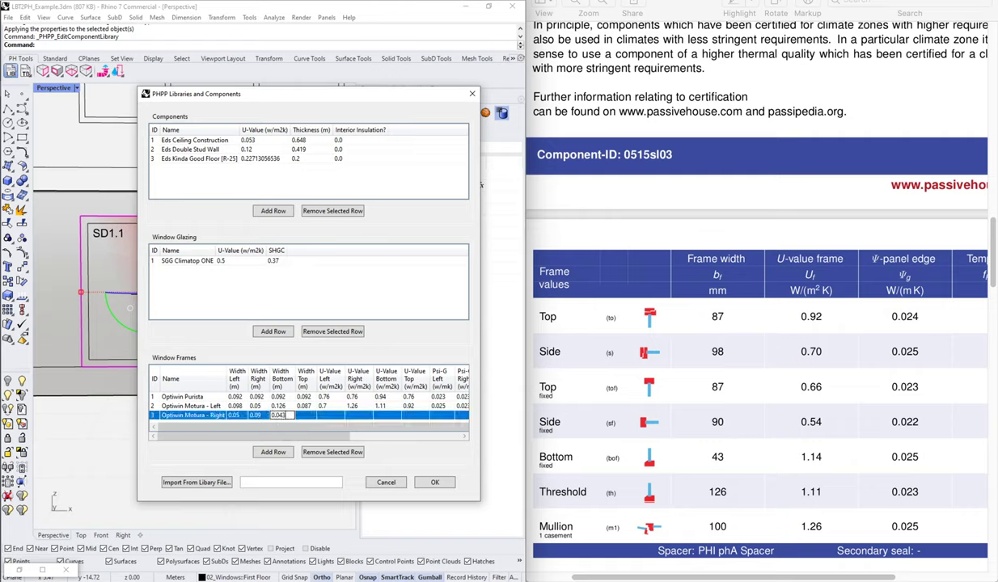
click(310, 424)
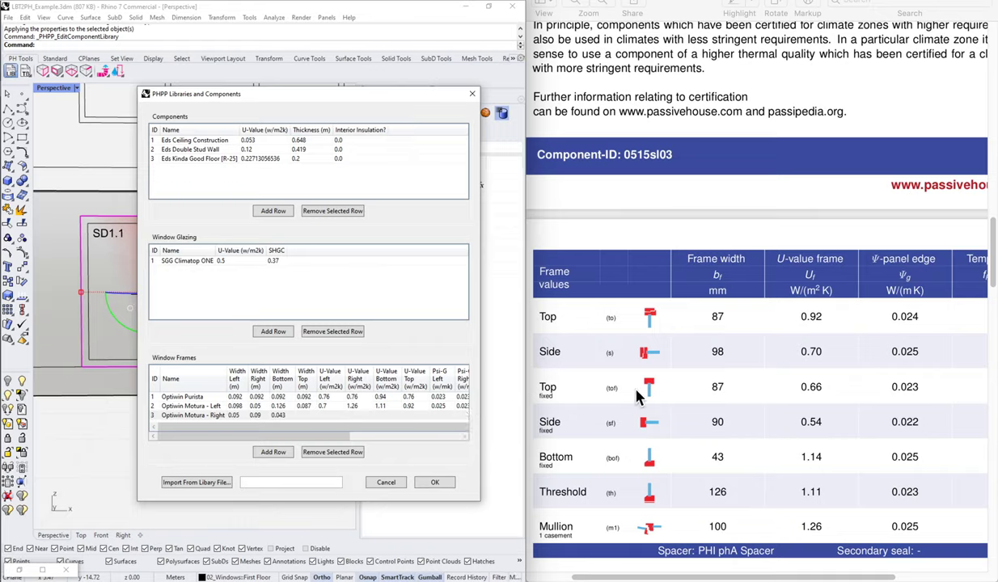
click(307, 417)
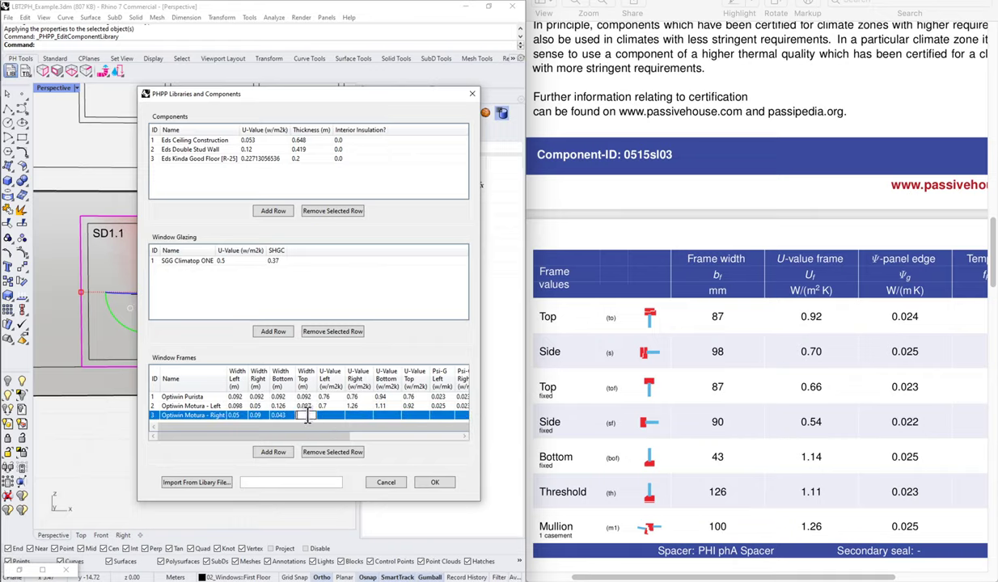
text(0.087)
click(311, 424)
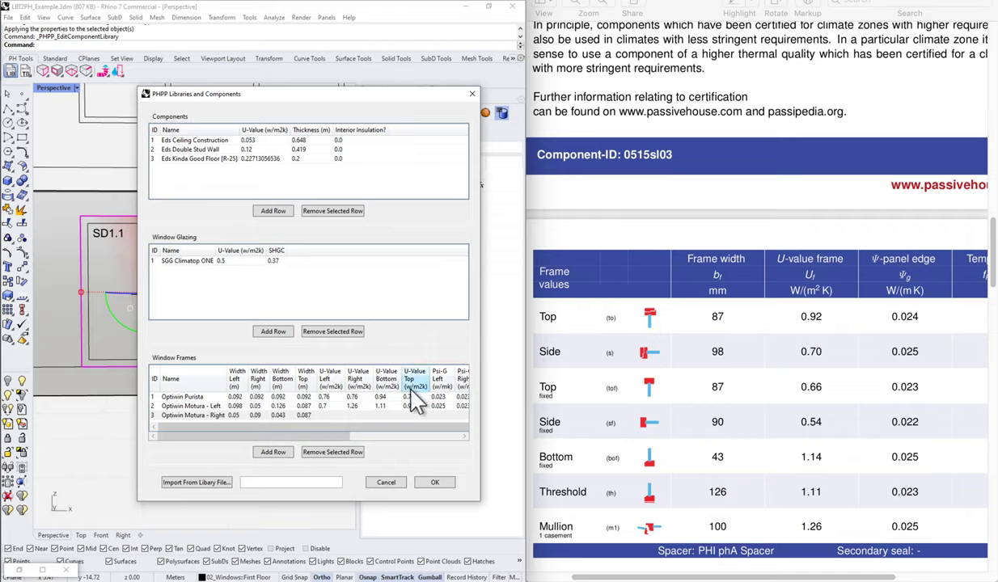
Set the Optiwin Motura - Right frame's U-values to 1.26 on the left and 0.54 on the right
click(319, 417)
text(1)
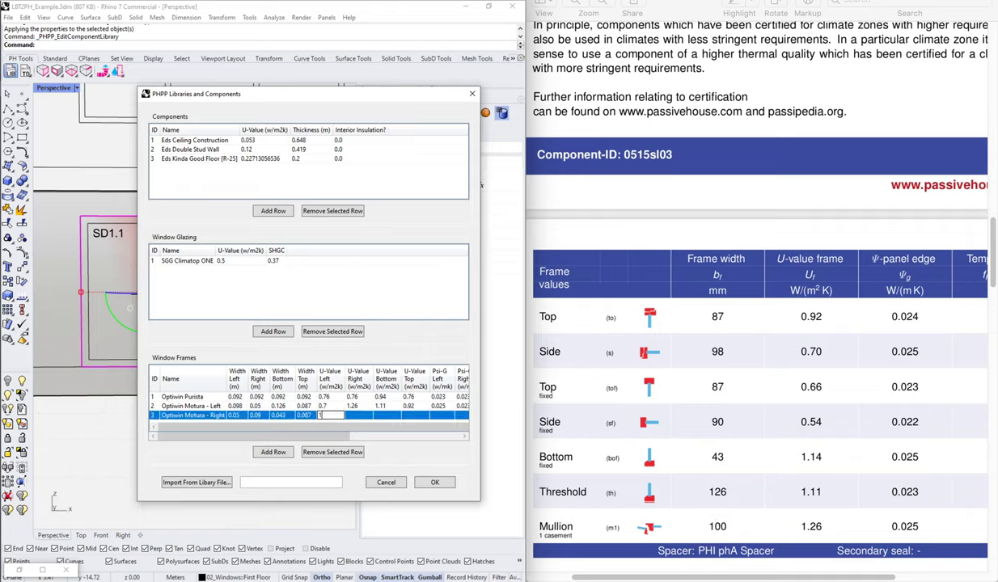
text(.26)
key(Return)
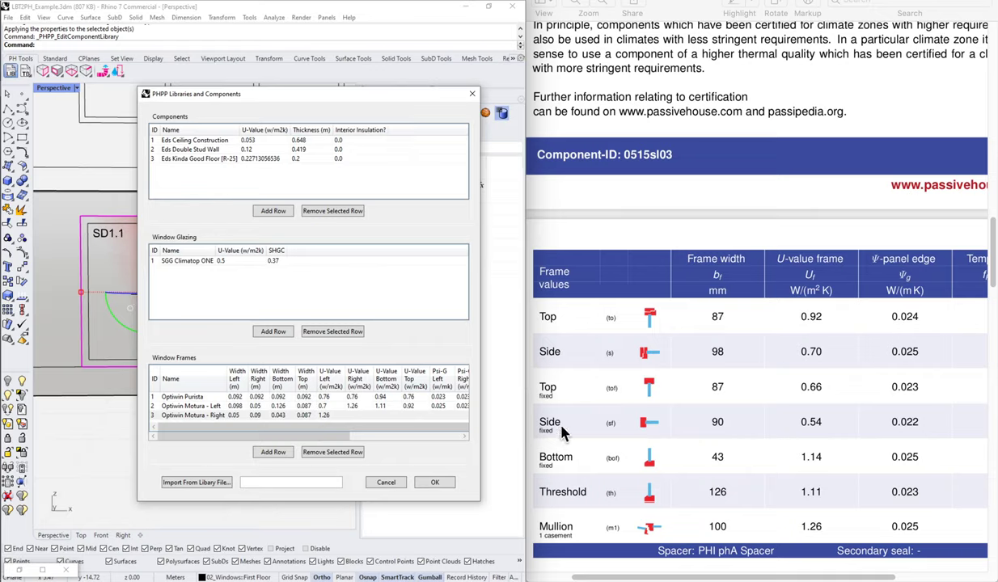
click(354, 416)
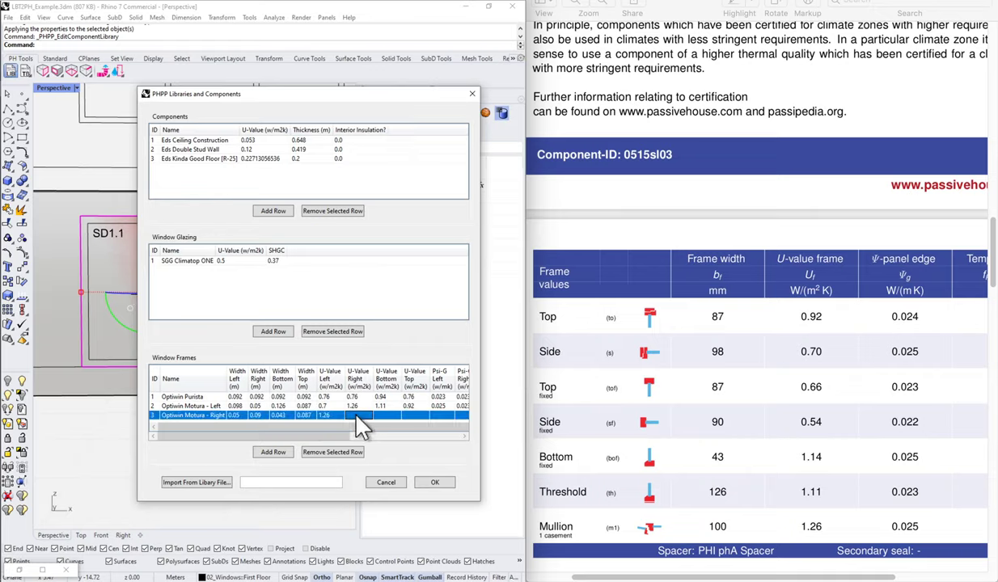
text(0.54)
click(358, 419)
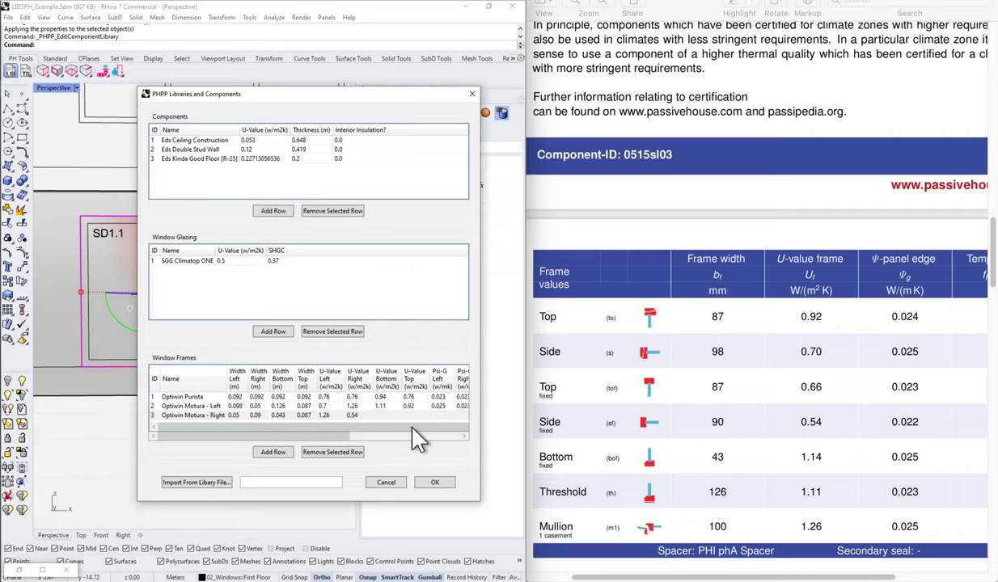
Set the Optiwin Motura - Right frame's U-values to 1.14 at the bottom and 0.66 at the top
double_click(384, 414)
text(1.1)
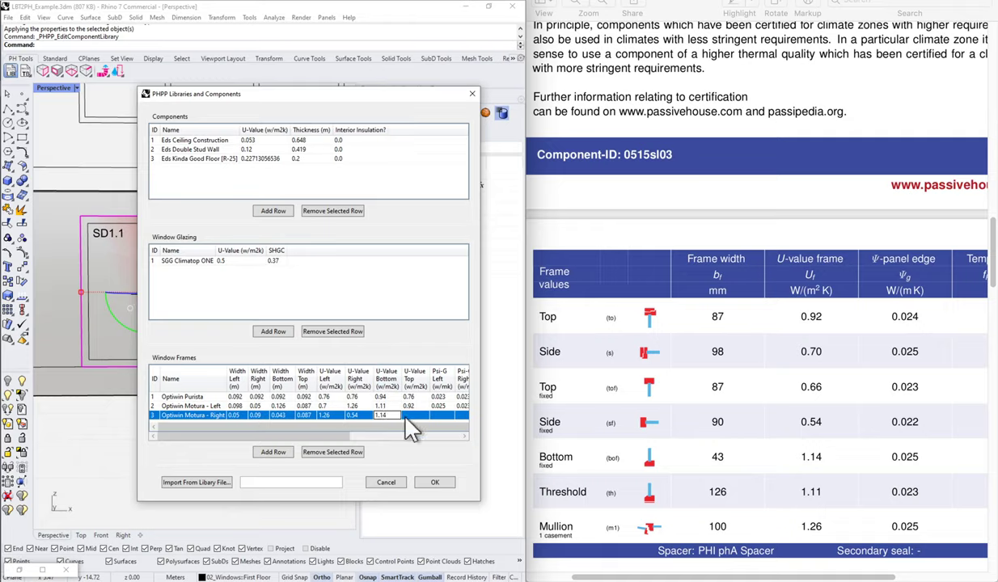
text(4)
key(Return)
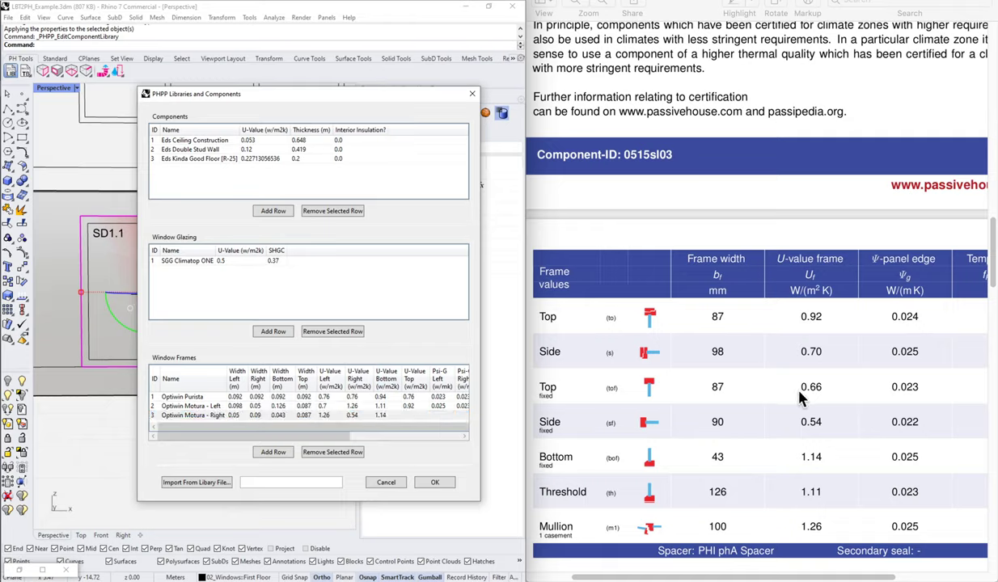
click(412, 416)
text(0.66)
key(Return)
Set the Optiwin Motura - Right frame's Psi-G values to 0.025 on the left and 0.022 on the right
drag(323, 437, 430, 446)
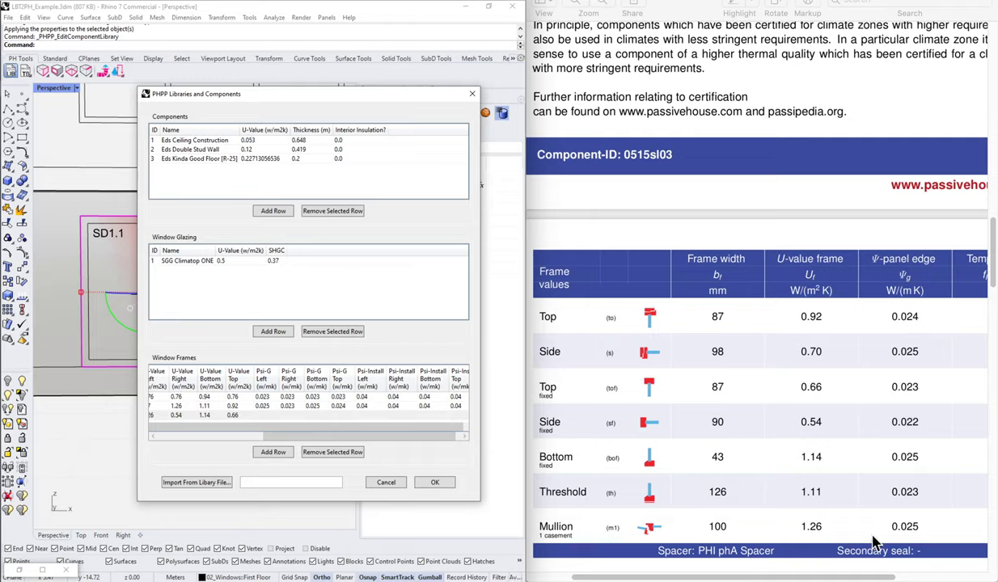
click(266, 416)
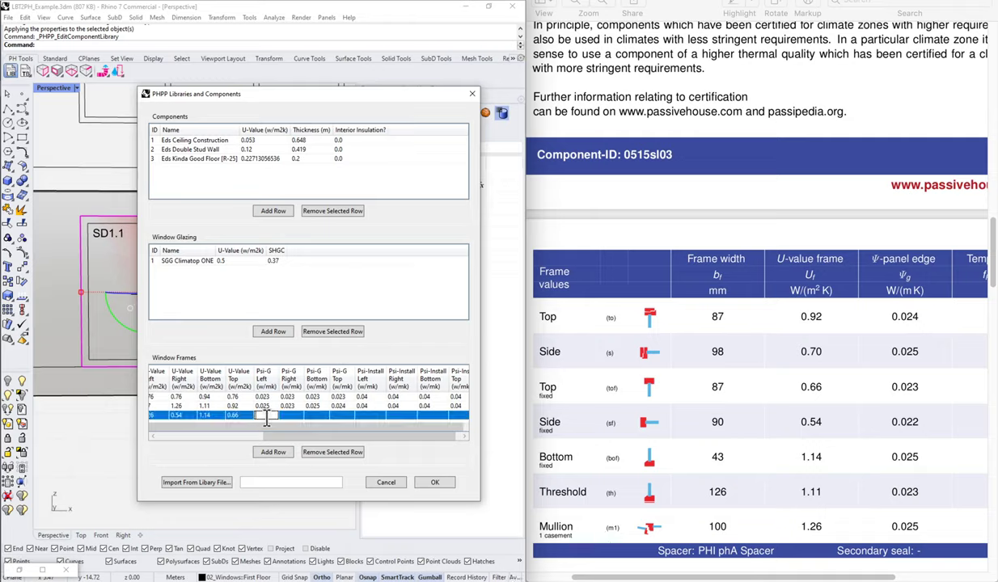
text(0.025)
click(269, 429)
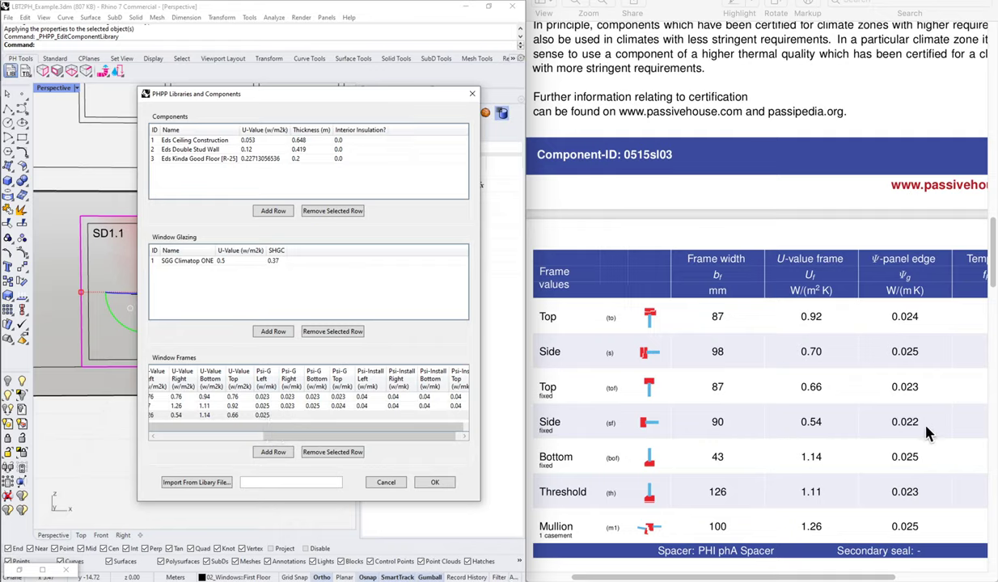
click(291, 415)
text(0.022)
key(Return)
Set the Optiwin Motura - Right frame's Psi-G values to 0.025 at the bottom and 0.023 at the top
click(319, 416)
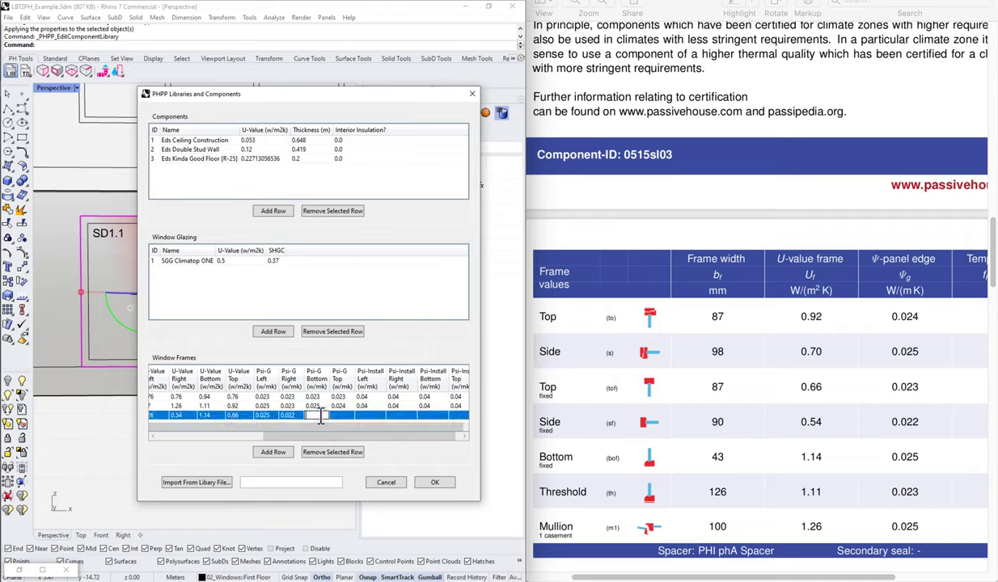
text(0.025)
key(Return)
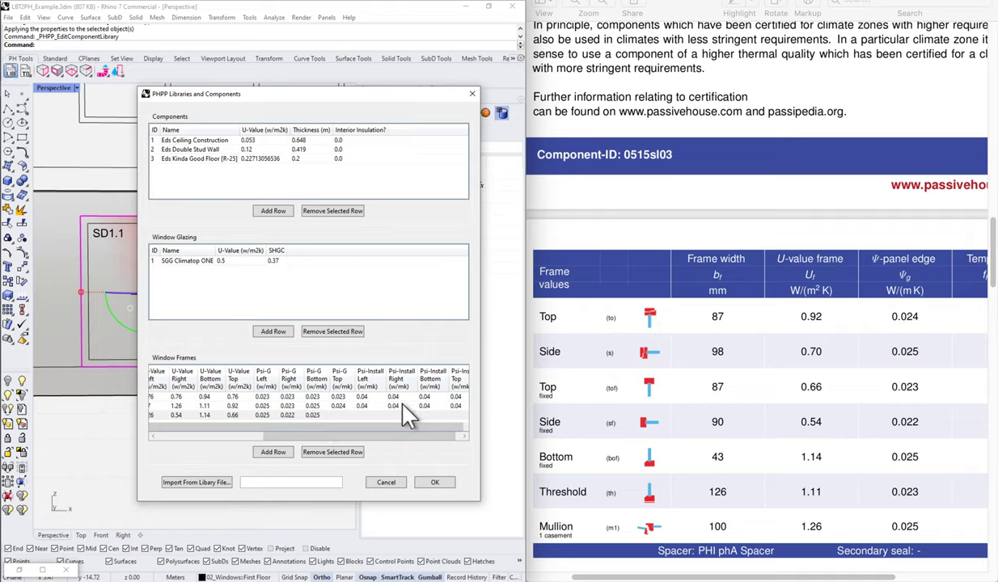
click(340, 406)
click(339, 415)
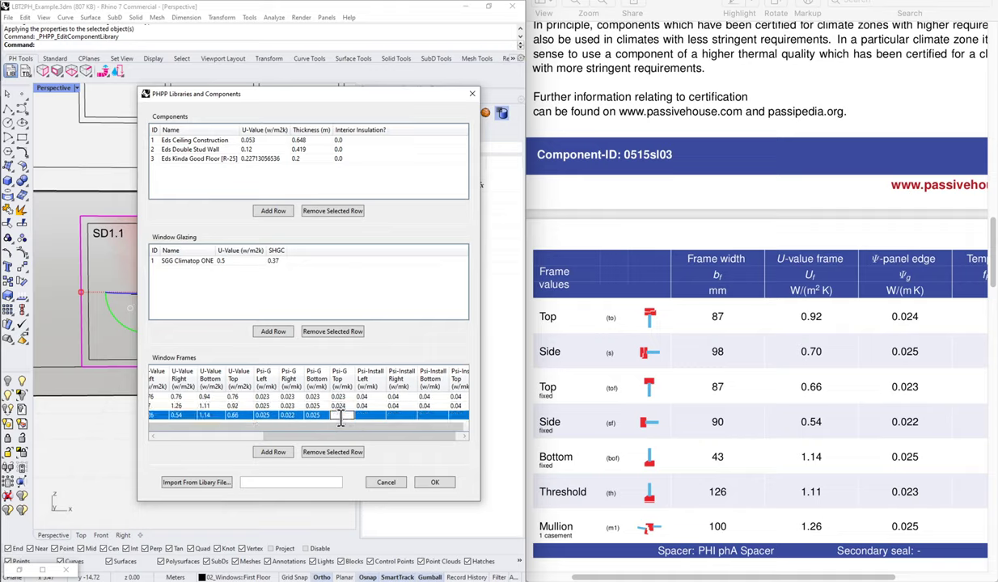
text(0.023)
Set all four Psi-Install values of the Optiwin Motura - Right frame to 0.04 and save the component library
click(365, 415)
text(0.04)
click(401, 415)
text(0.04)
click(434, 414)
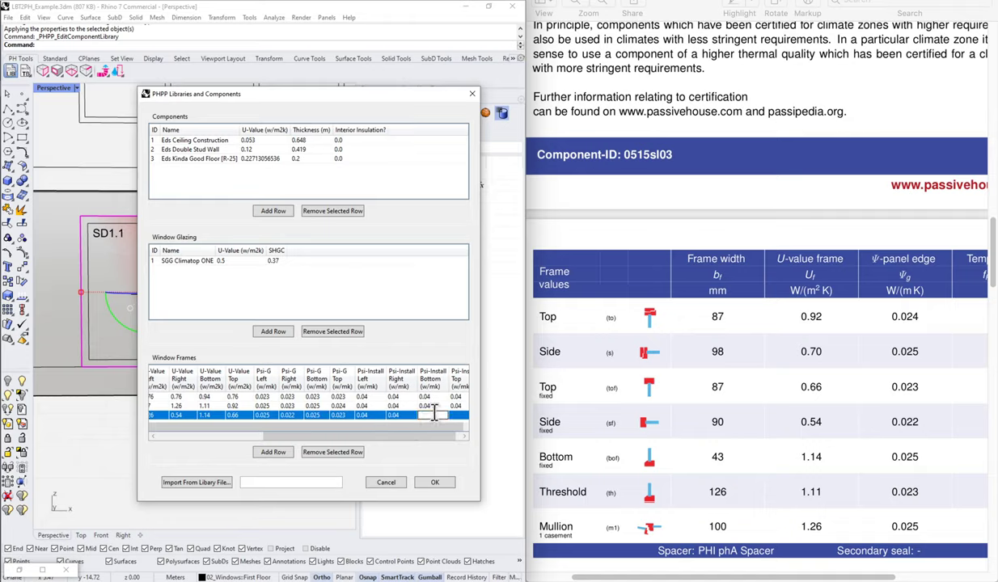
text(0.04)
click(457, 416)
text(0.04)
key(Return)
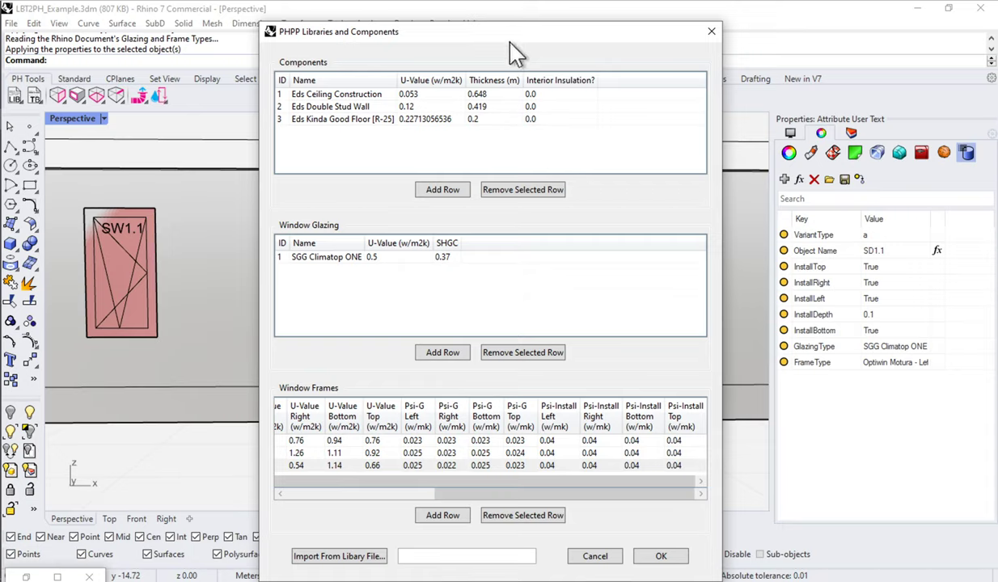
drag(509, 34, 512, 21)
drag(463, 480, 291, 463)
click(665, 547)
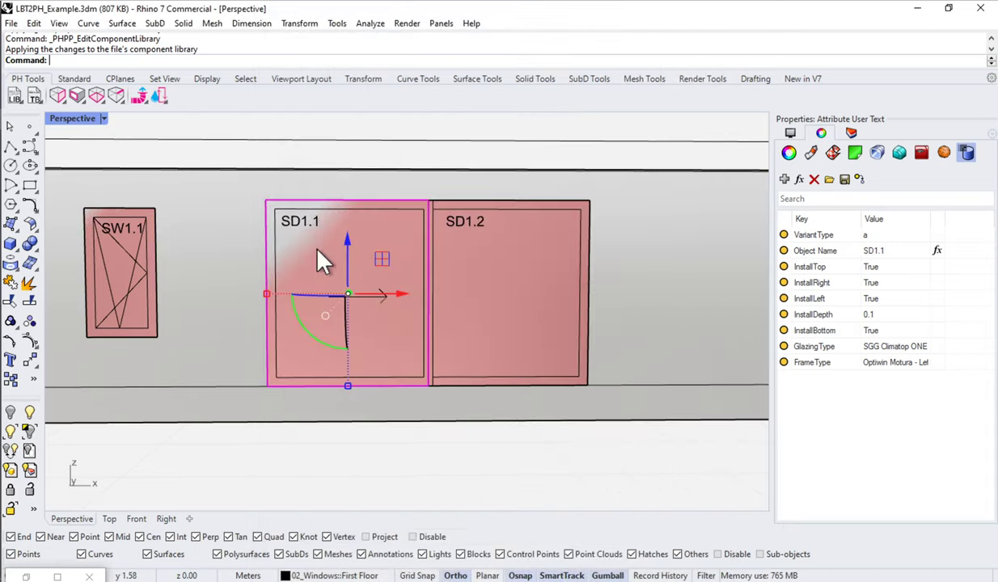
Assign the Optiwin Motura - Right frame to the SD1.2 sliding door surface, then clear the selection
click(473, 210)
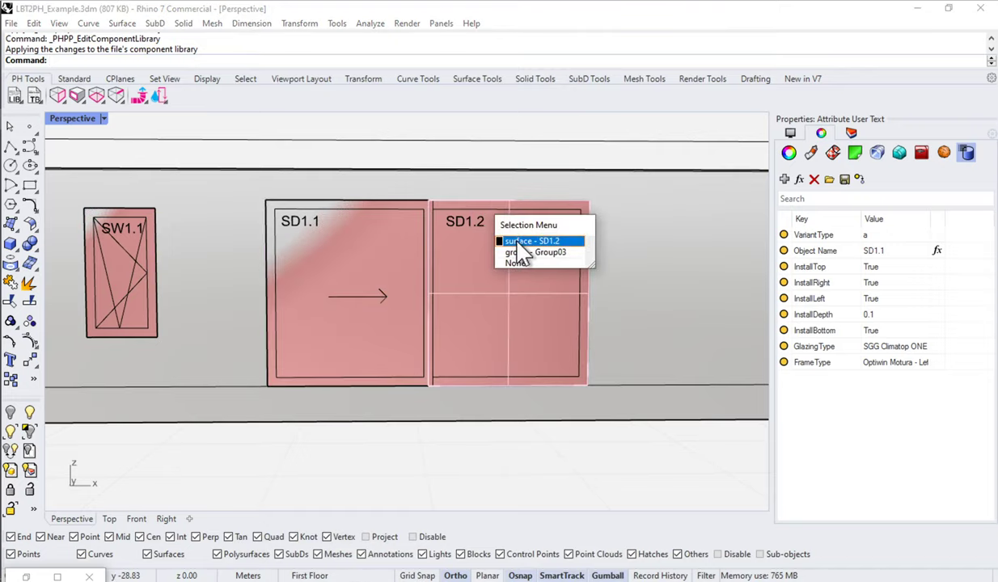
click(526, 241)
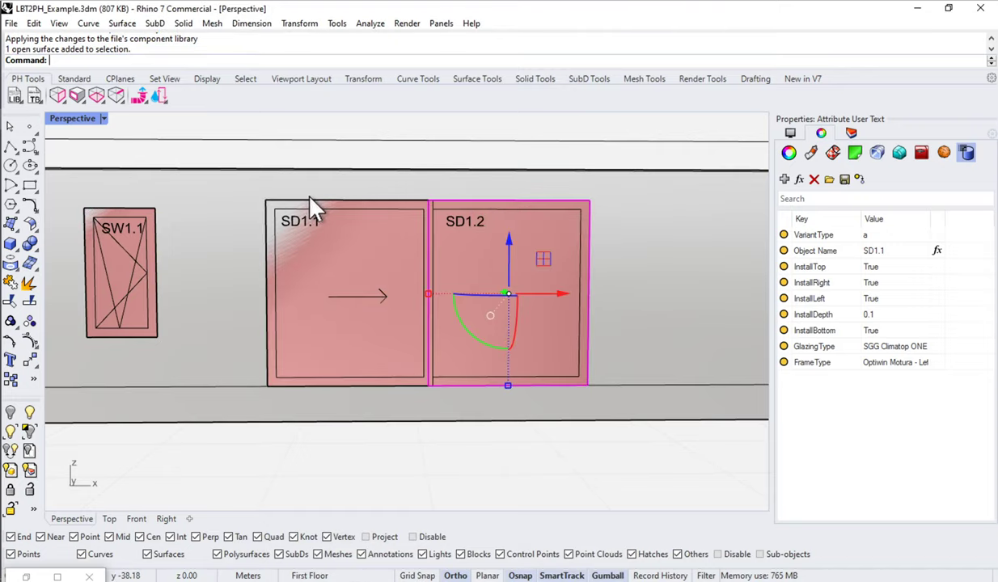
click(76, 95)
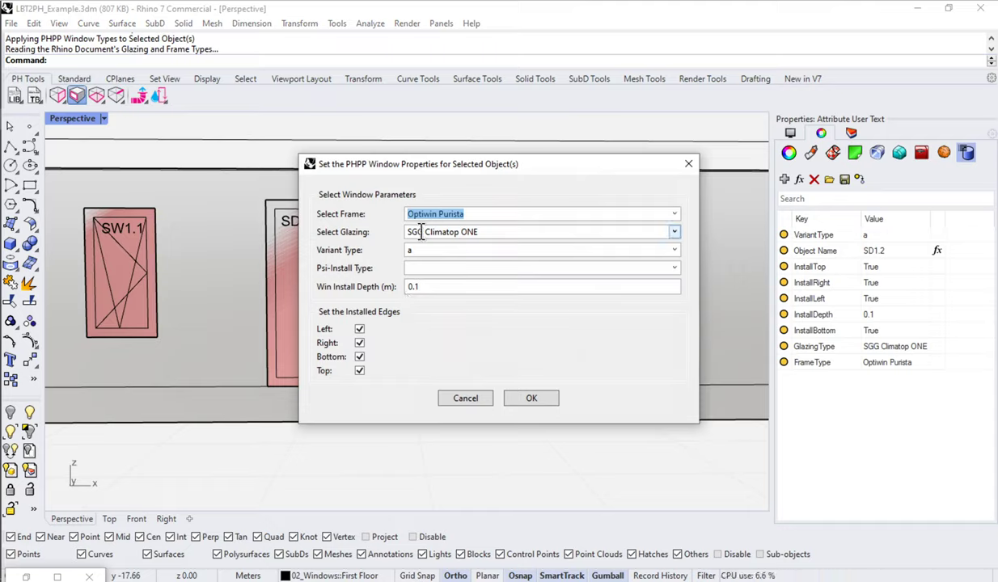
click(675, 215)
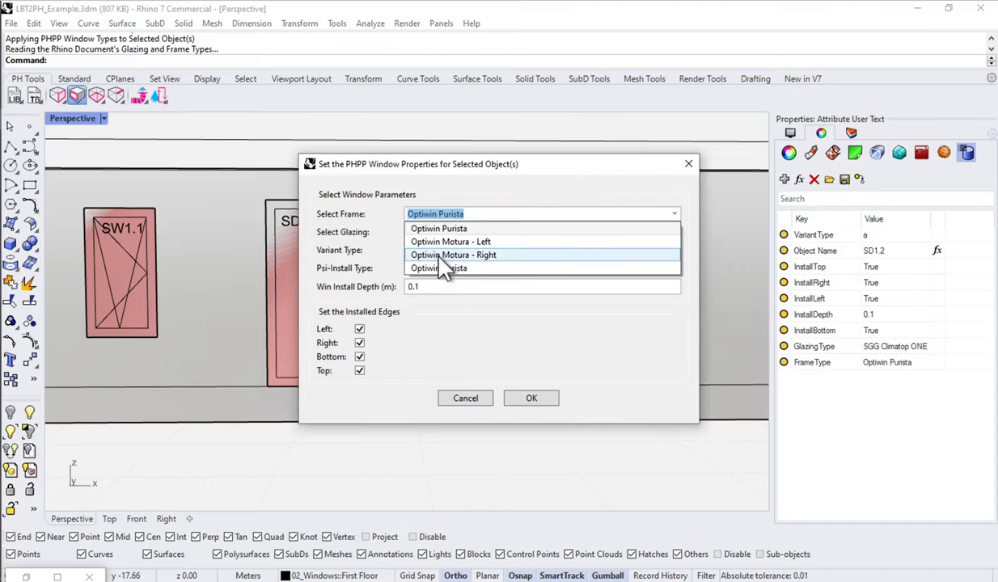
click(441, 256)
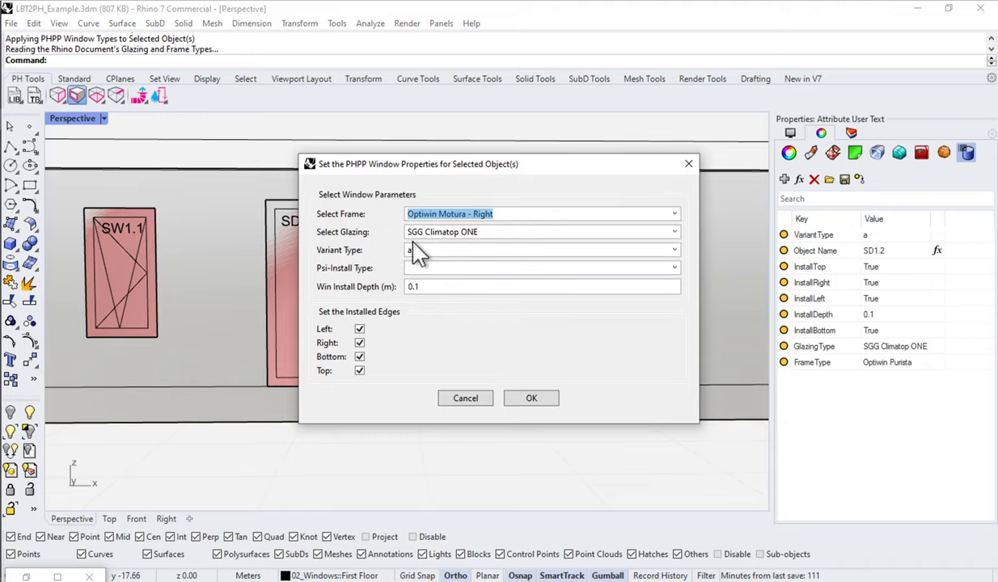
click(531, 399)
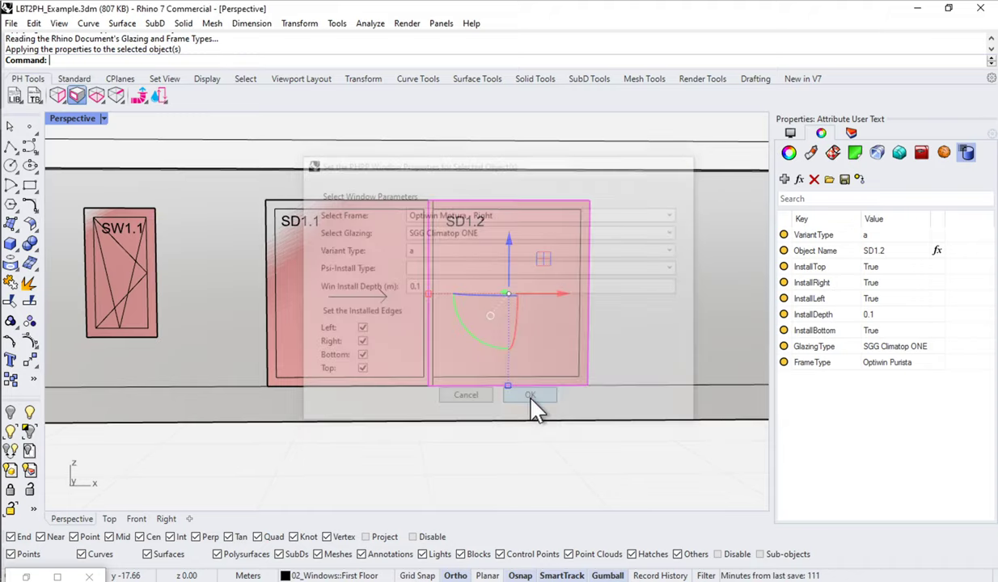
scroll(485, 362, down, 4)
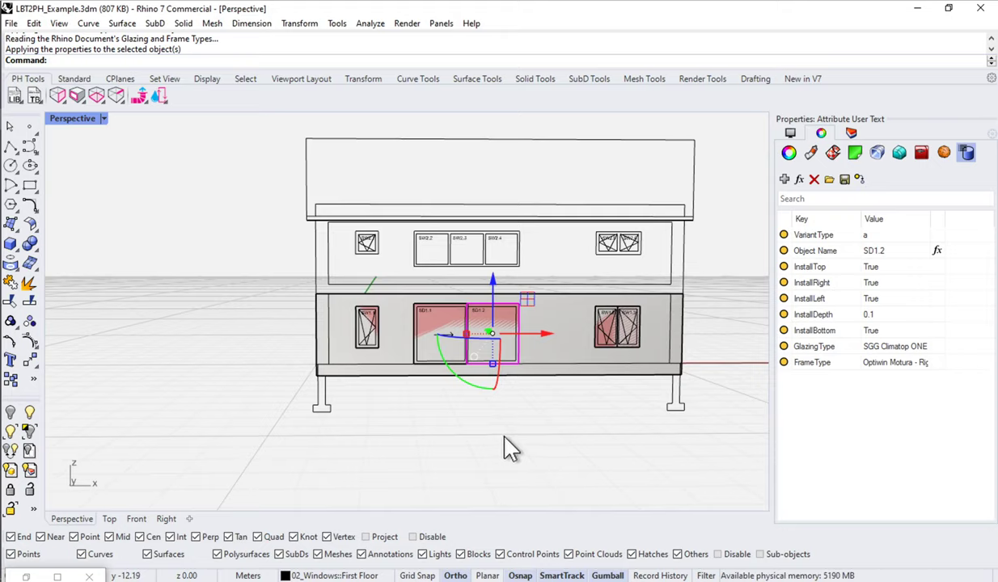
key(Escape)
Review the full range of window frame values stored in the PHPP component library
right_drag(470, 291, 489, 307)
scroll(712, 491, up, 3)
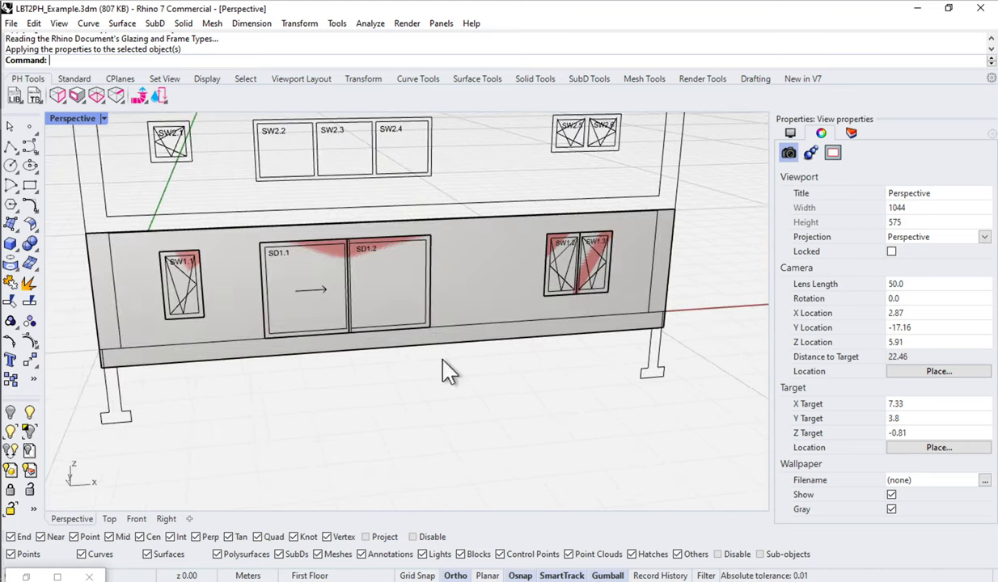
click(14, 99)
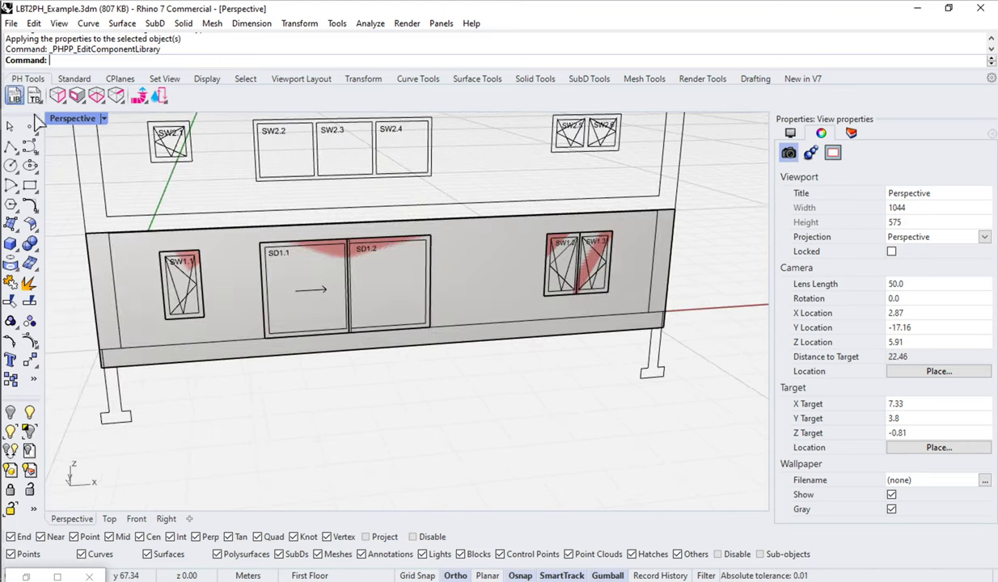
drag(398, 482, 645, 480)
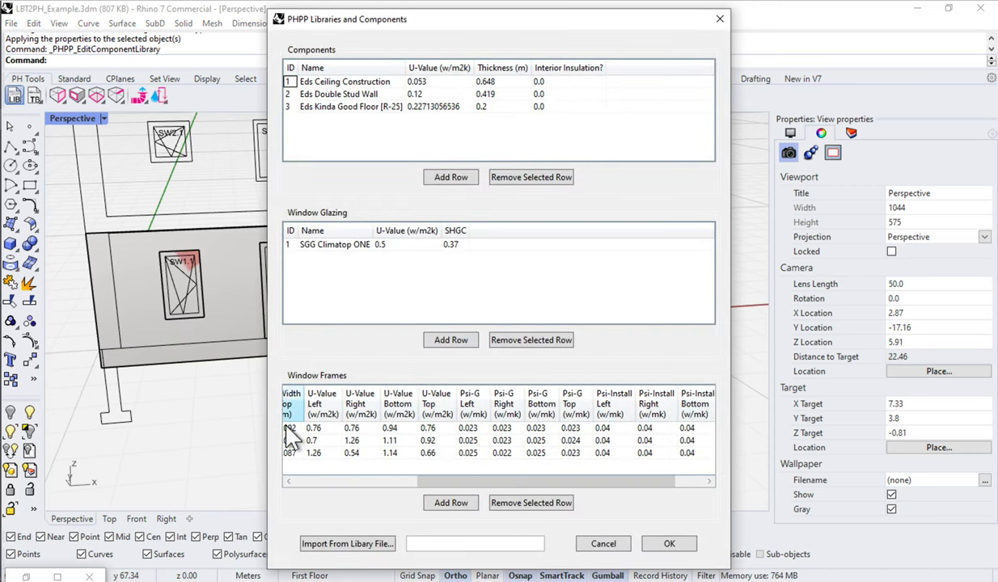
drag(581, 483, 430, 485)
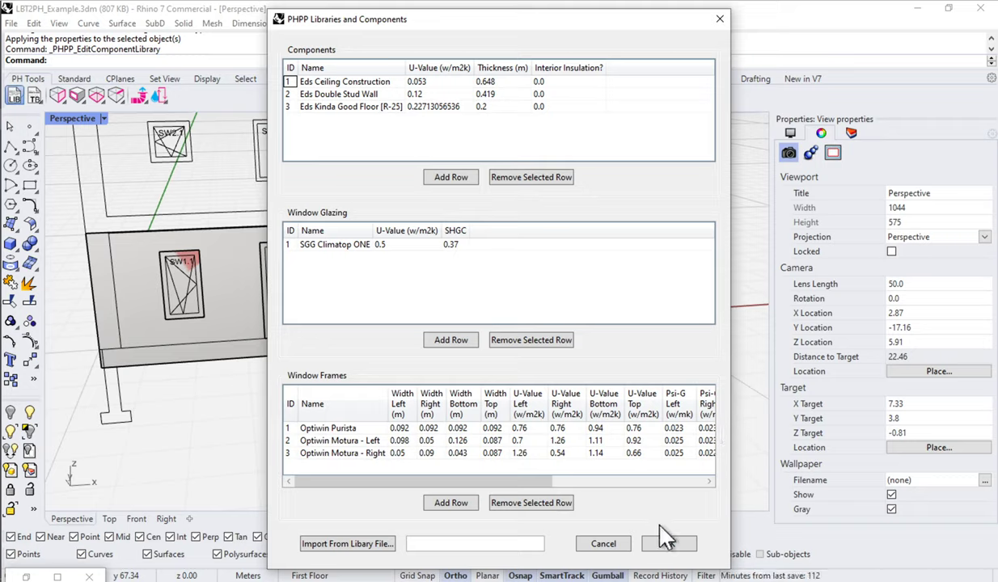
click(666, 541)
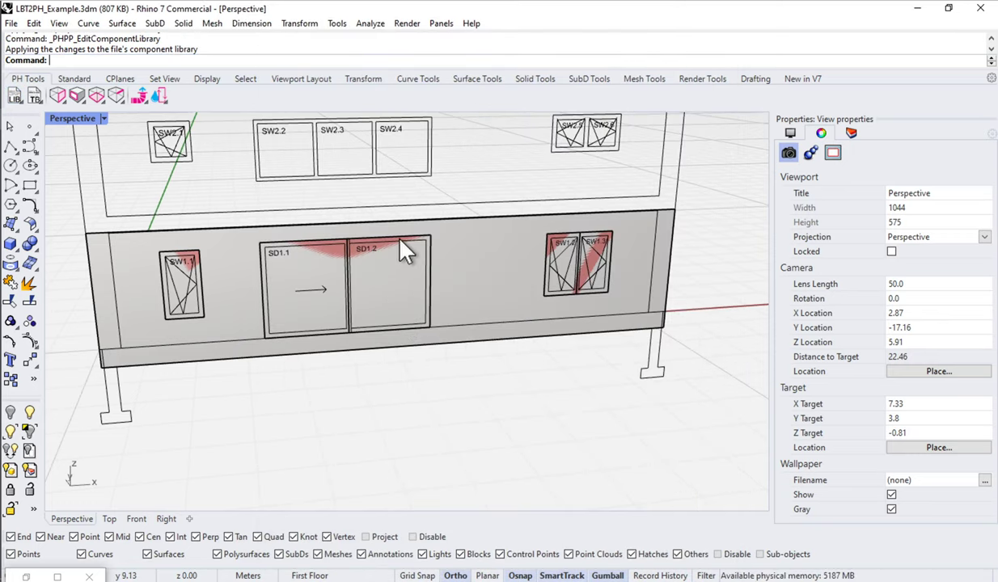
Inspect the SD1.2 surface's attribute user text, widening the value column to read the full frame type name
click(400, 241)
key(Return)
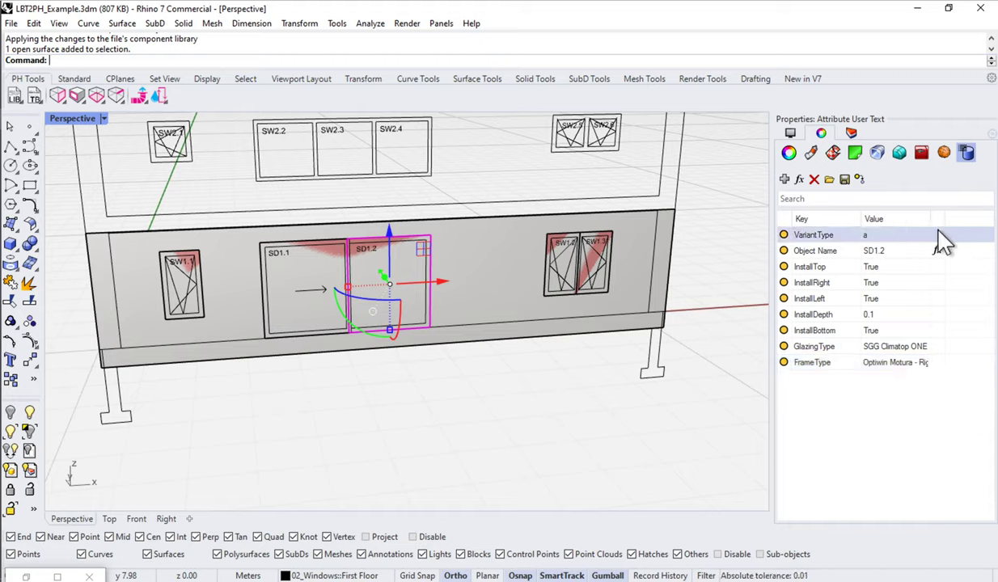
drag(933, 218, 952, 218)
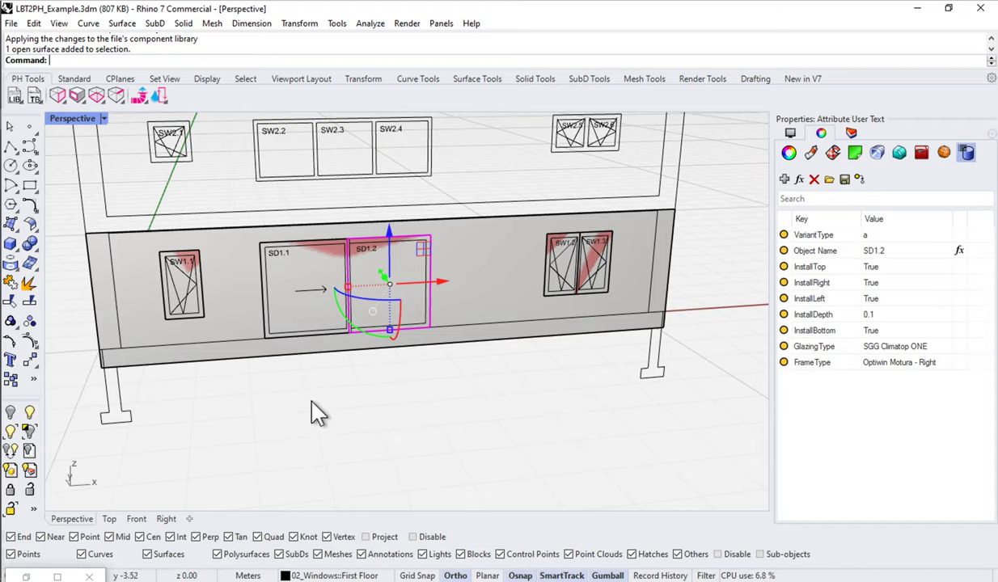
right_drag(318, 406, 345, 419)
key(Escape)
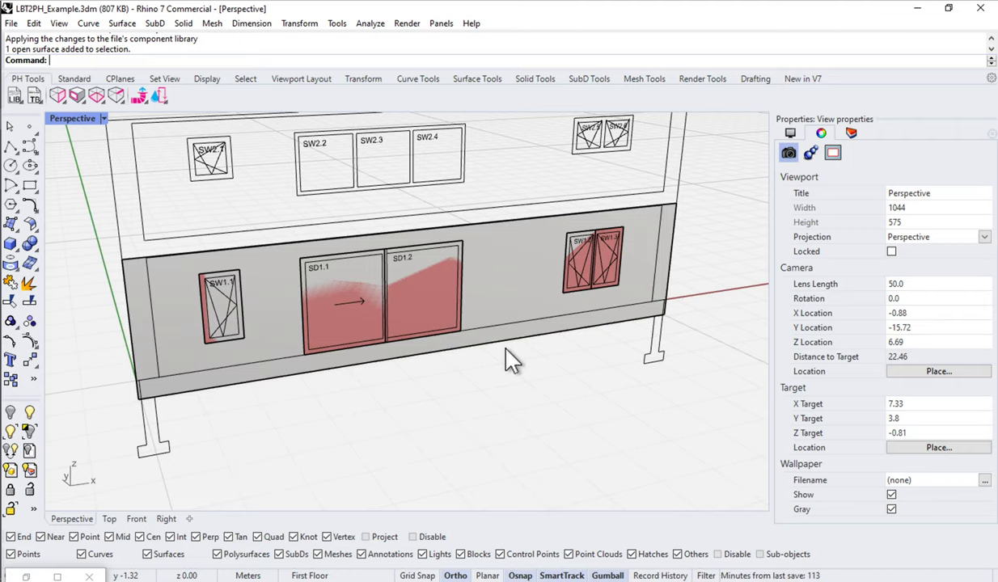
Switch to the Grasshopper definition and unlock its solver
click(24, 576)
right_click(409, 222)
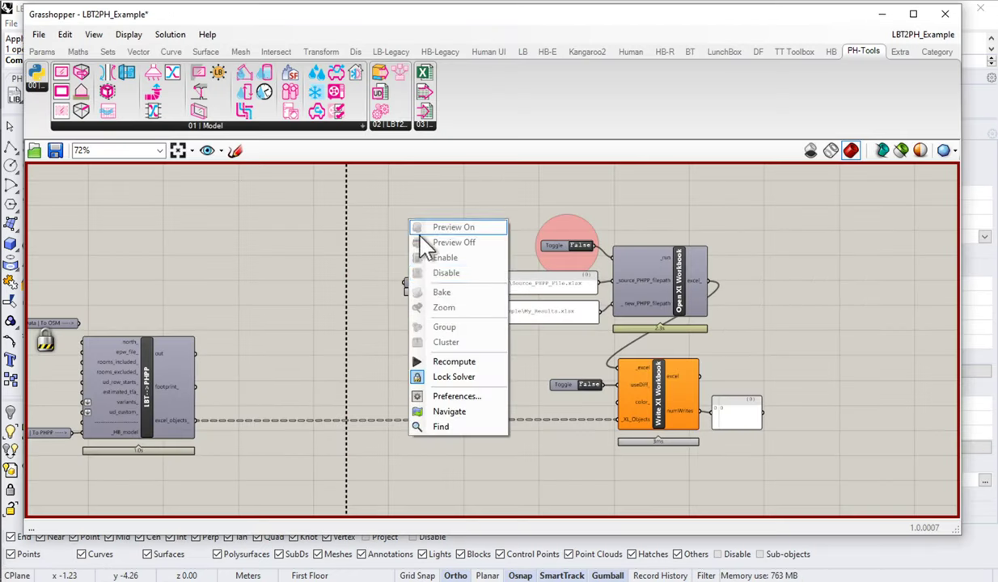
click(449, 377)
Delete the New PHPP Glazing and New PHPP Frame components with their input panels from the first-floor window definition
scroll(571, 361, down, 5)
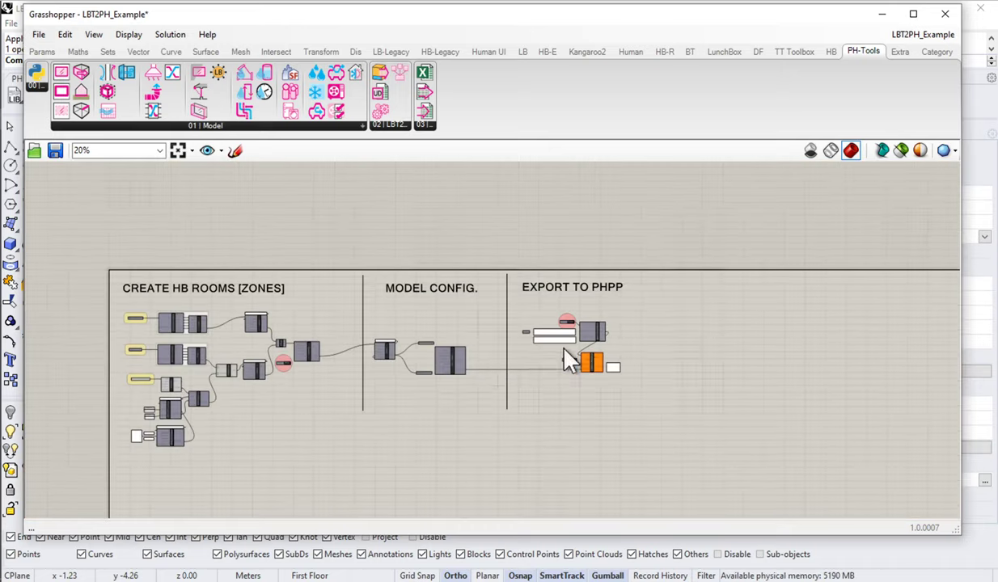
right_drag(327, 381, 325, 334)
scroll(331, 333, up, 2)
scroll(334, 324, up, 5)
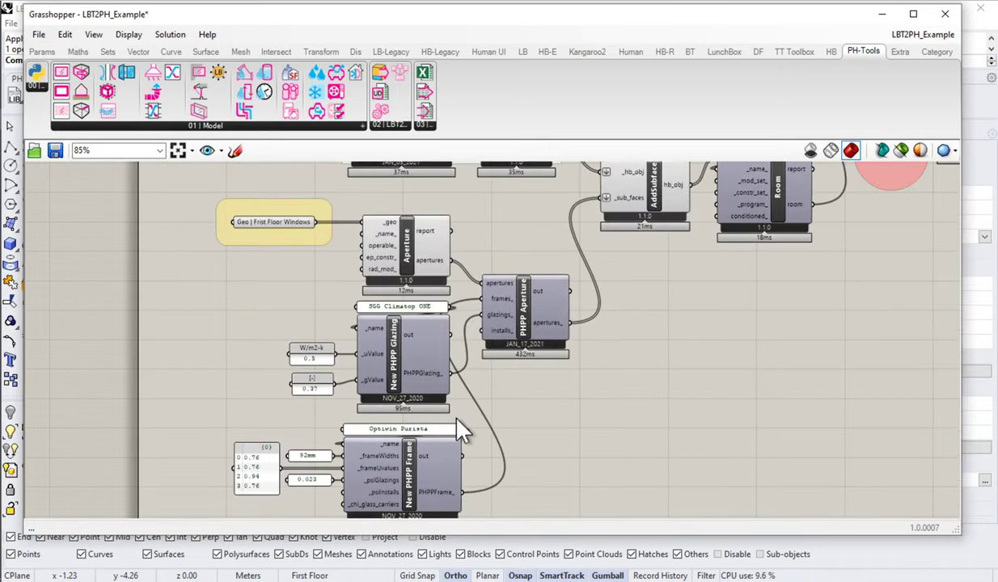
right_drag(439, 401, 442, 356)
drag(413, 499, 230, 258)
drag(396, 319, 340, 316)
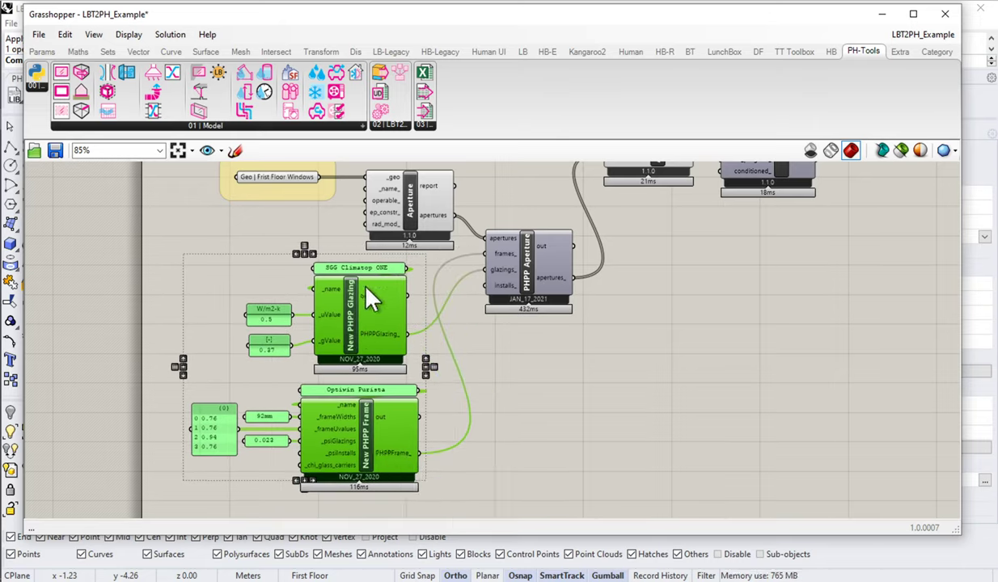
mouse_move(368, 299)
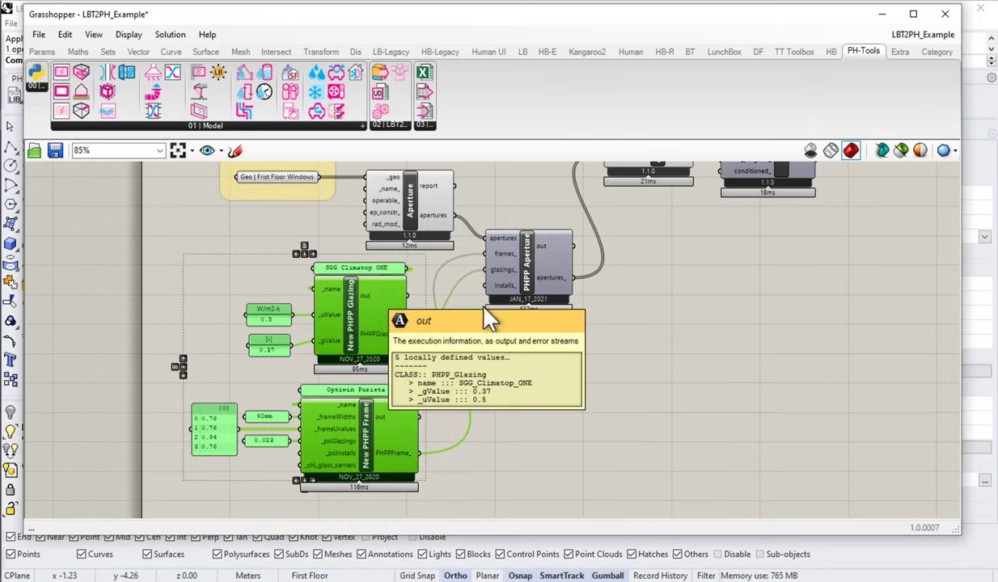
key(Delete)
Move the PHPP Aperture component closer to the Aperture component and shift the first-floor windows geometry parameter slightly away
right_drag(523, 334, 457, 471)
drag(458, 391, 436, 339)
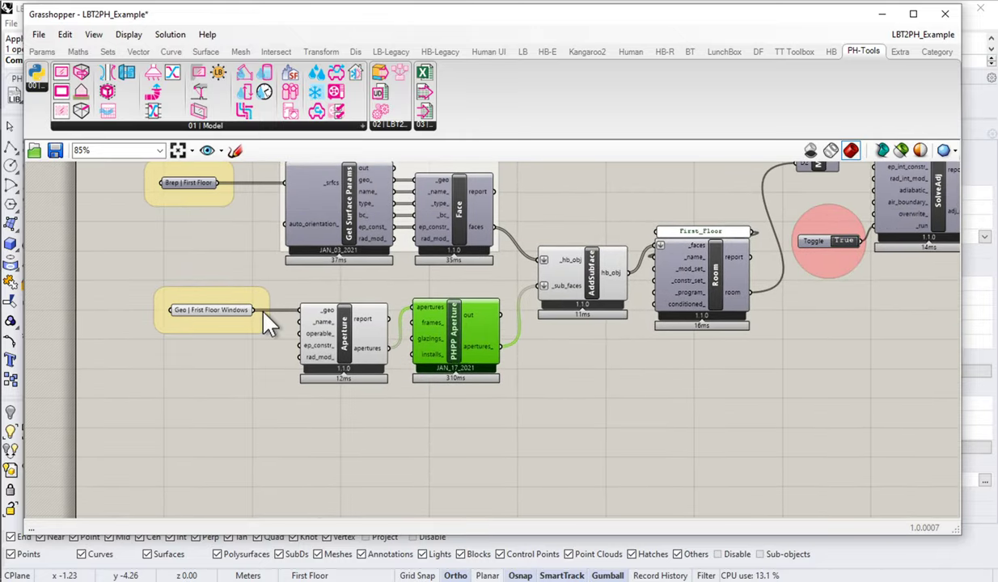
scroll(259, 311, up, 2)
mouse_move(184, 317)
drag(182, 312, 168, 312)
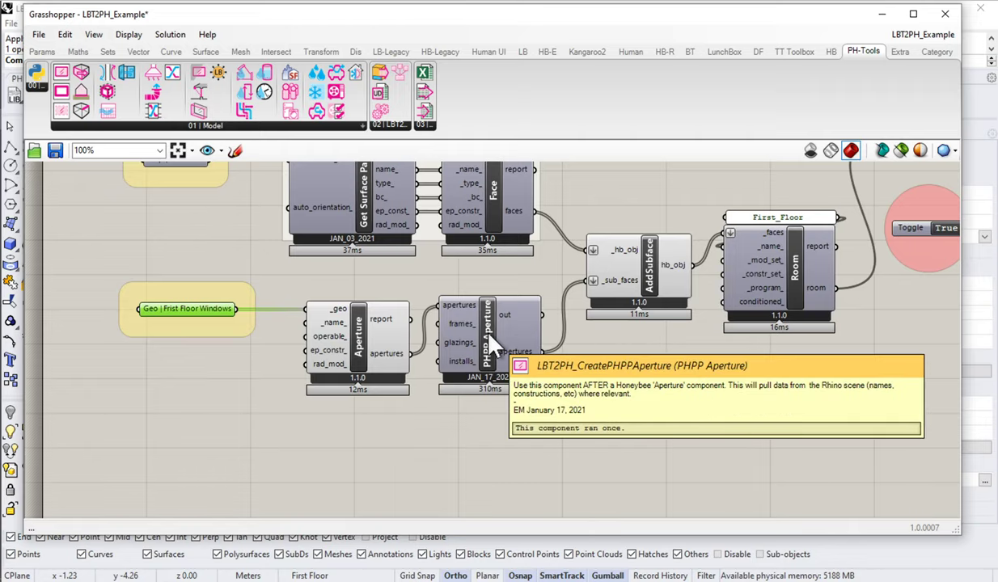
Check in the Rhino viewport which geometry the first-floor windows parameter references, and look over the downstream room components
drag(24, 252, 263, 252)
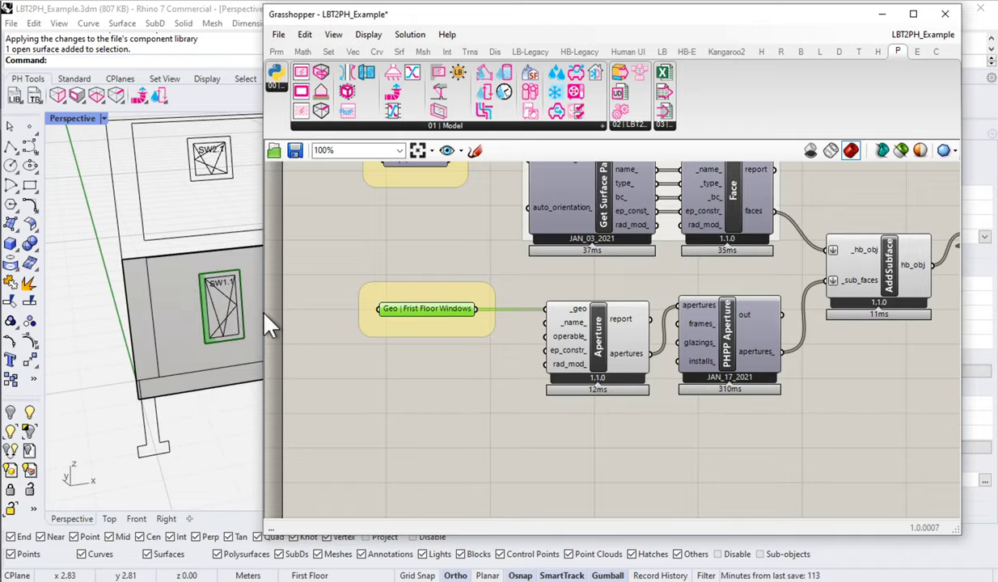
drag(265, 315, 71, 317)
scroll(472, 397, down, 2)
right_drag(697, 312, 530, 356)
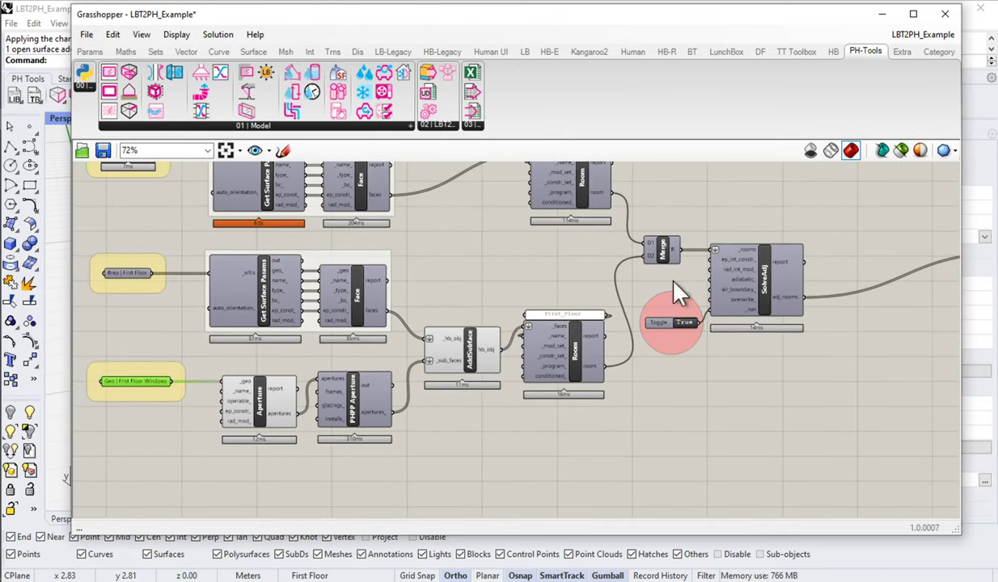
scroll(499, 439, down, 2)
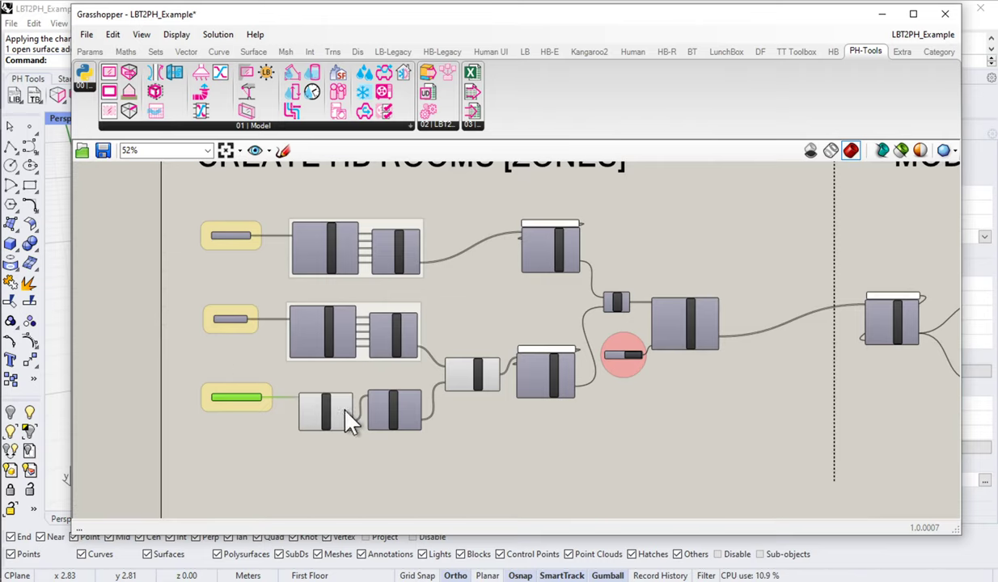
Group the first-floor Aperture and PHPP Aperture components
scroll(348, 417, up, 2)
click(327, 417)
drag(417, 420, 407, 420)
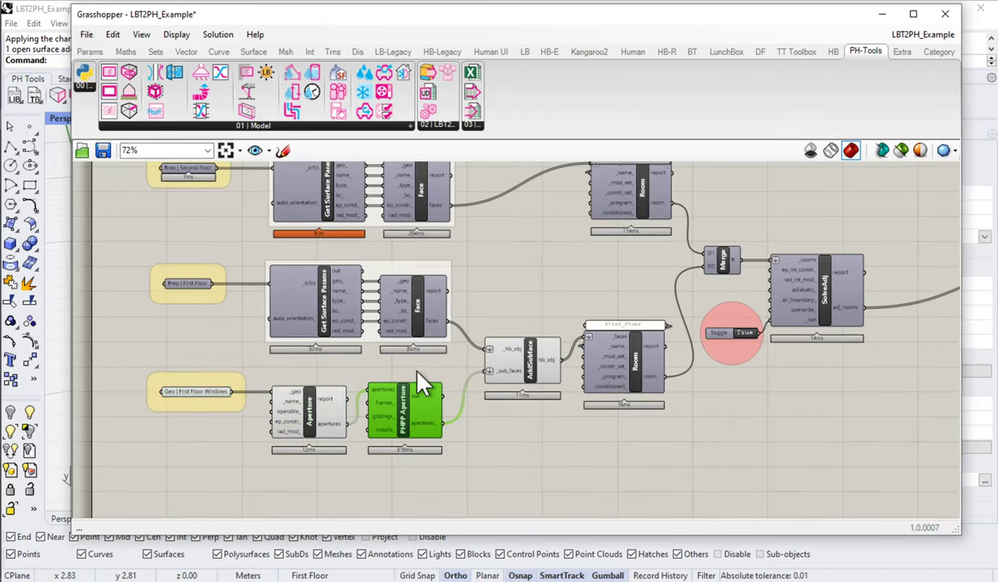
shift+click(300, 436)
key(ctrl+g)
scroll(348, 377, up, 2)
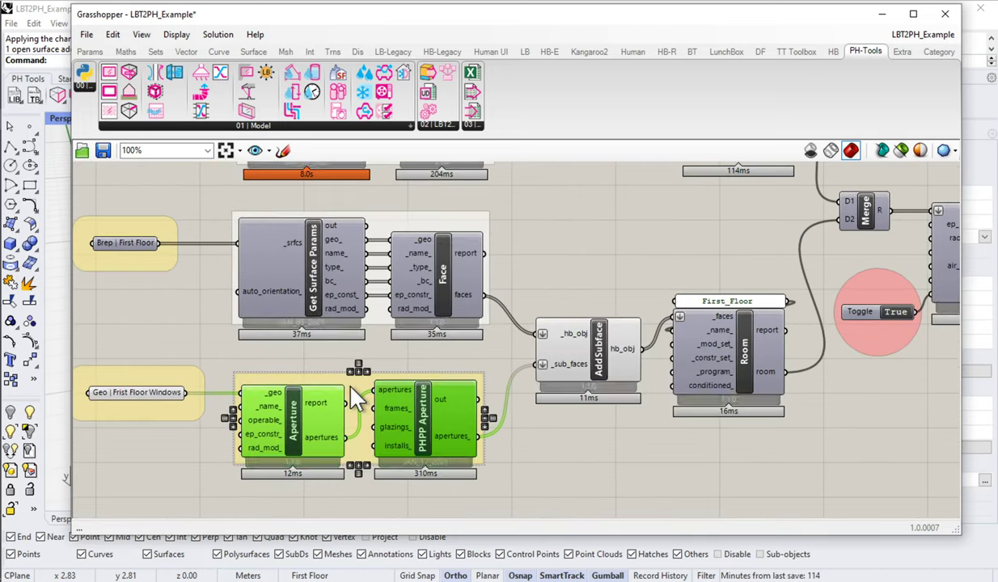
Recolour the aperture group off-white like the face groups above it and nudge it slightly
right_click(352, 387)
mouse_move(457, 537)
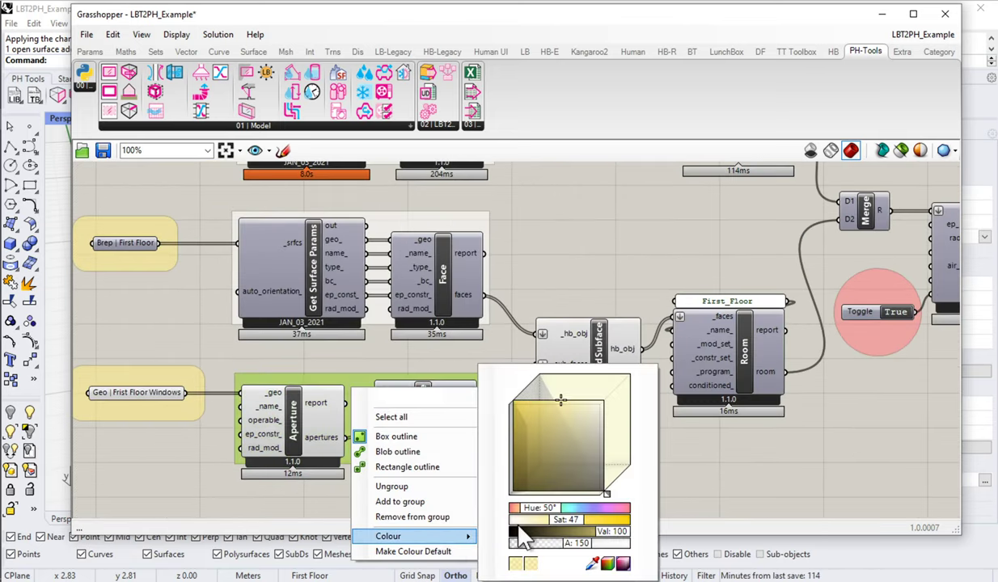
click(599, 288)
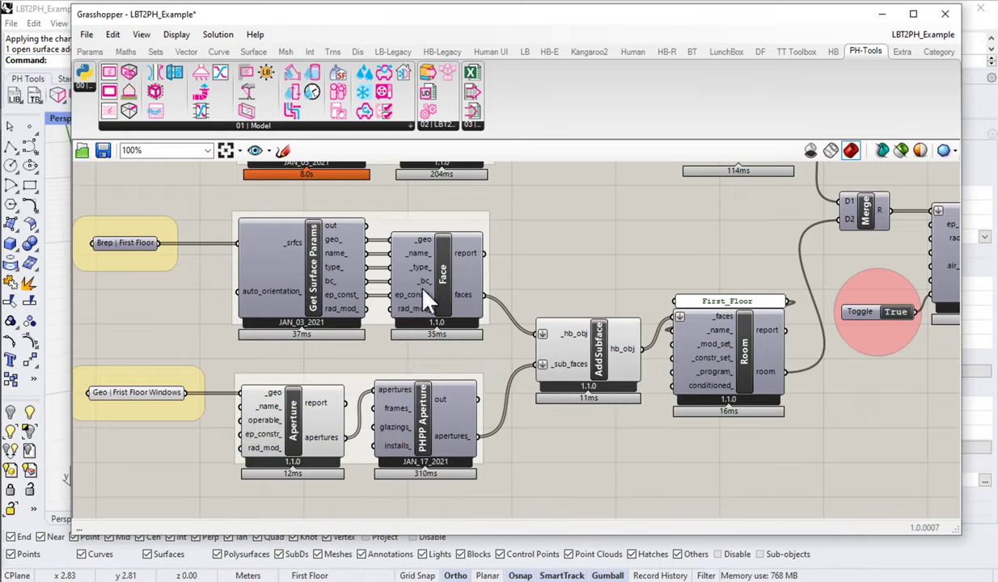
drag(362, 373, 365, 372)
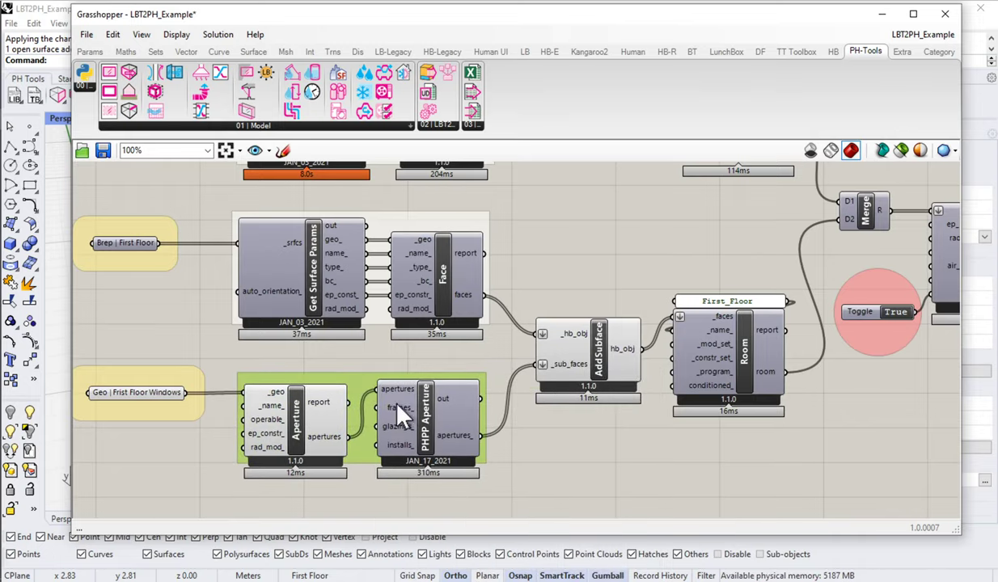
Go to the PHPP export section and switch to the My_Results.xlsx workbook in Excel to examine the exported window frames
scroll(421, 437, down, 4)
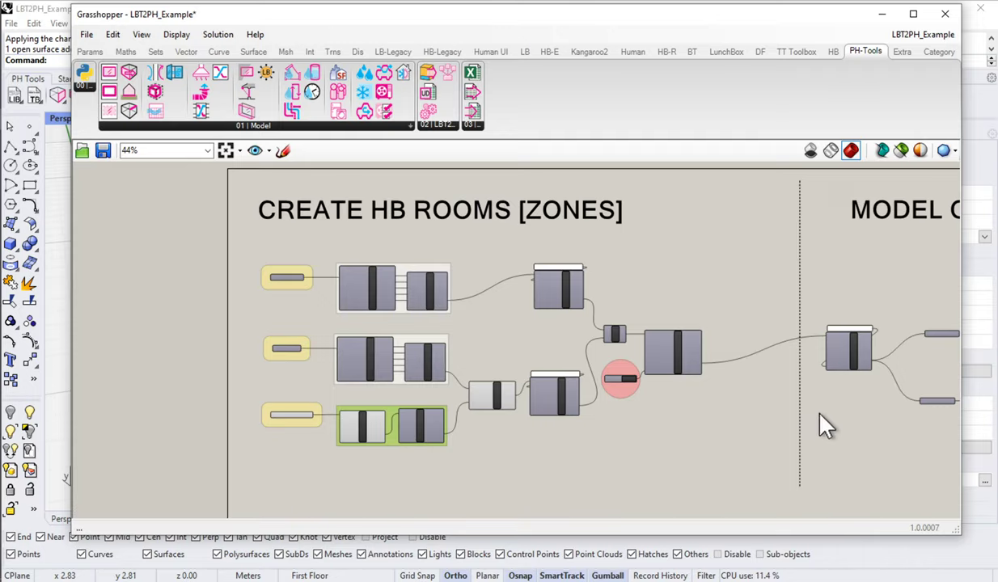
right_drag(822, 424, 276, 390)
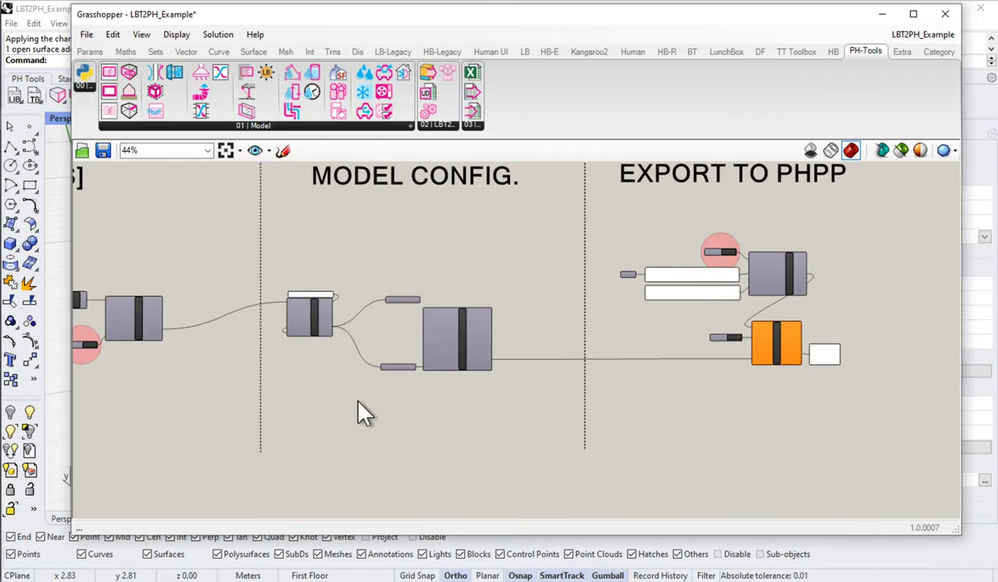
scroll(789, 252, up, 3)
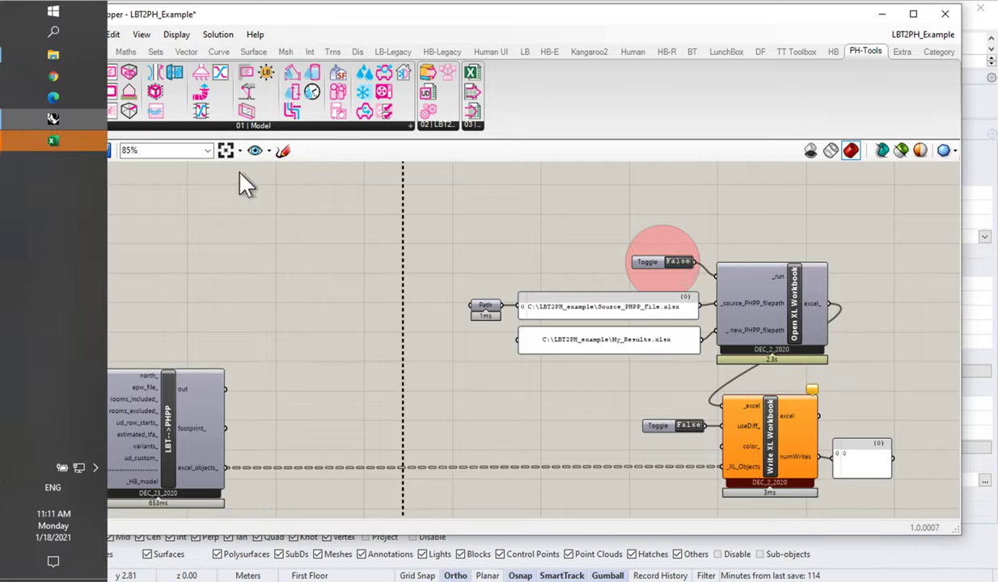
mouse_move(50, 143)
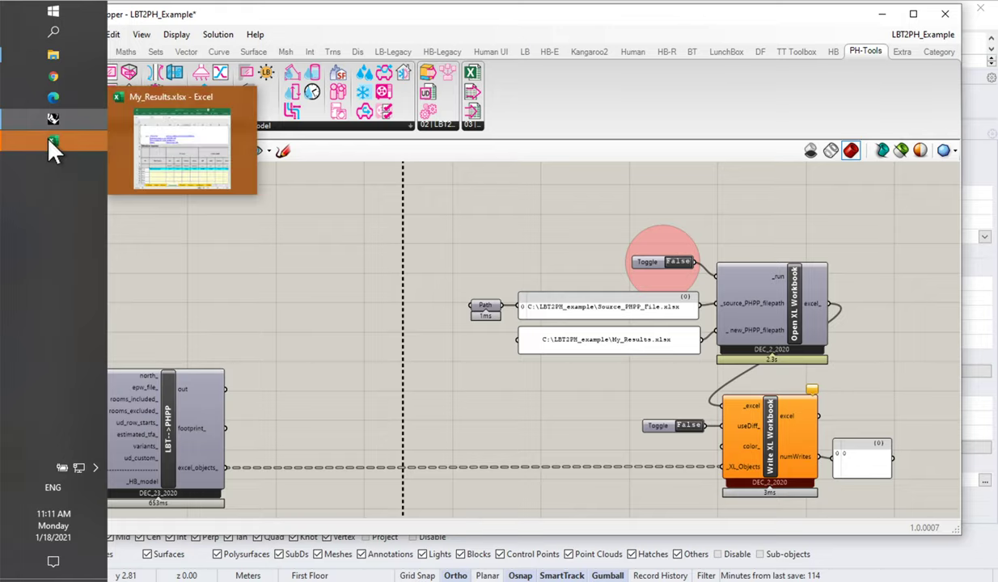
click(49, 143)
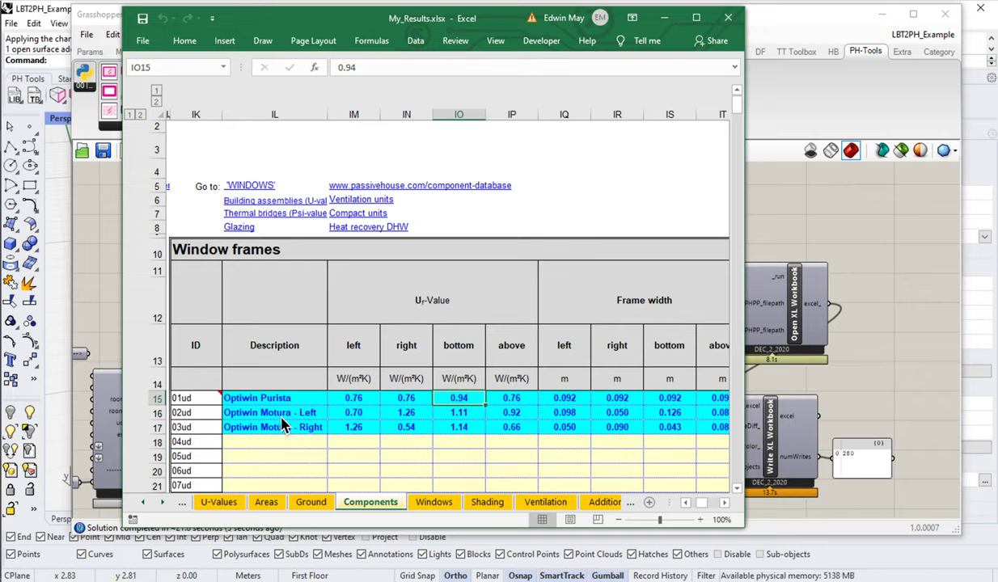
Examine the Optiwin frame descriptions, U-values and frame widths in the Components worksheet, widening the workbook window to show more columns
click(283, 426)
drag(278, 400, 425, 429)
drag(648, 435, 675, 430)
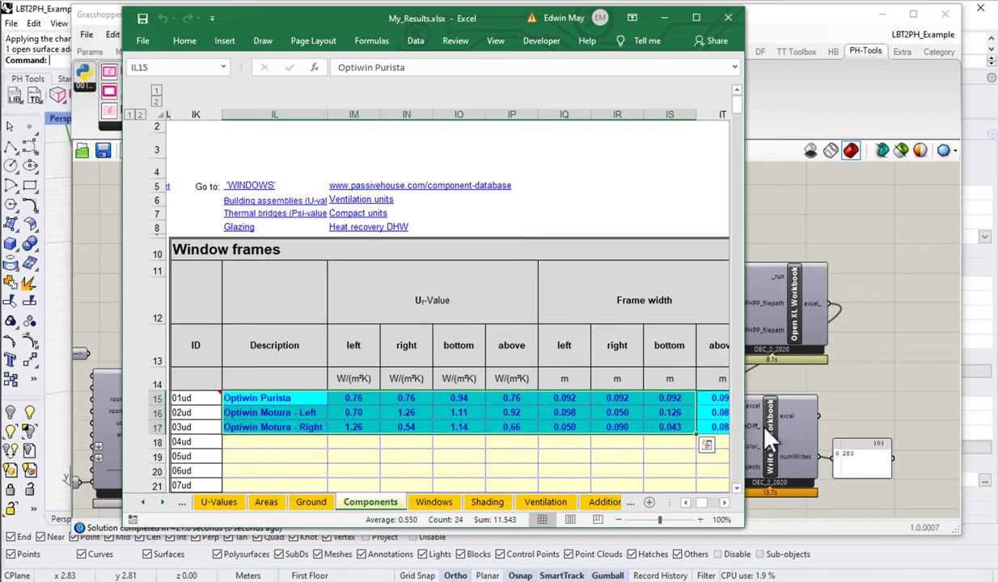
click(283, 410)
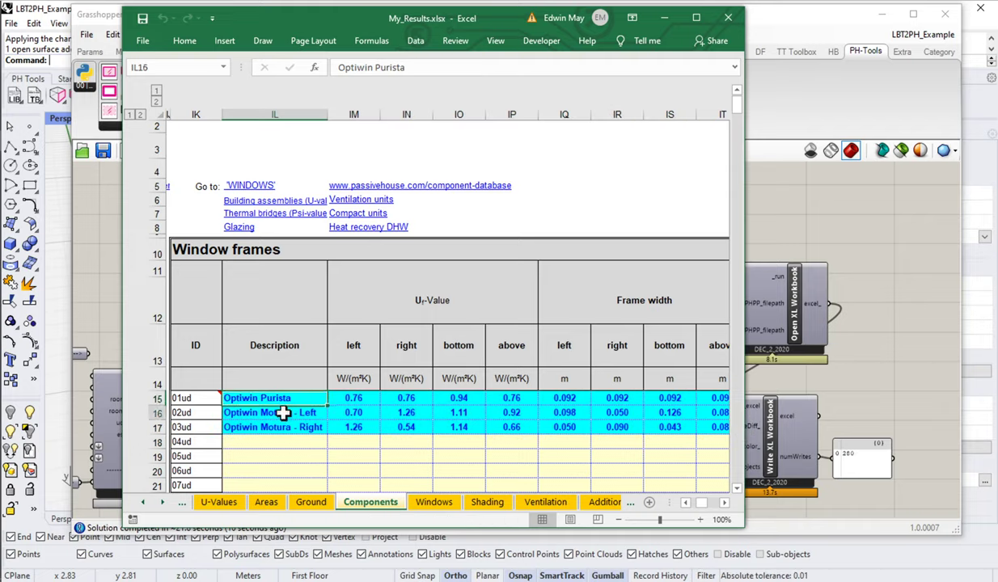
click(294, 428)
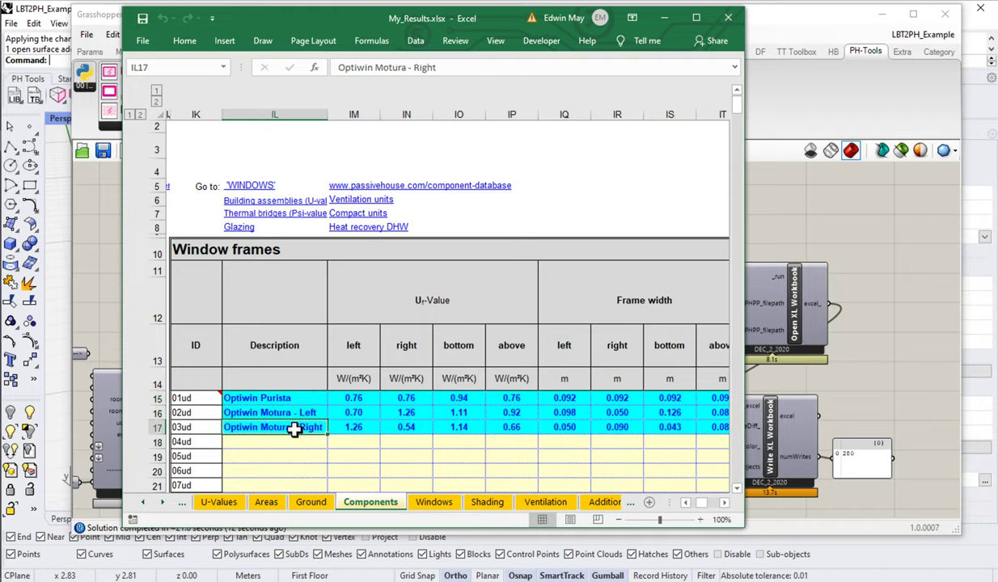
drag(744, 384, 928, 392)
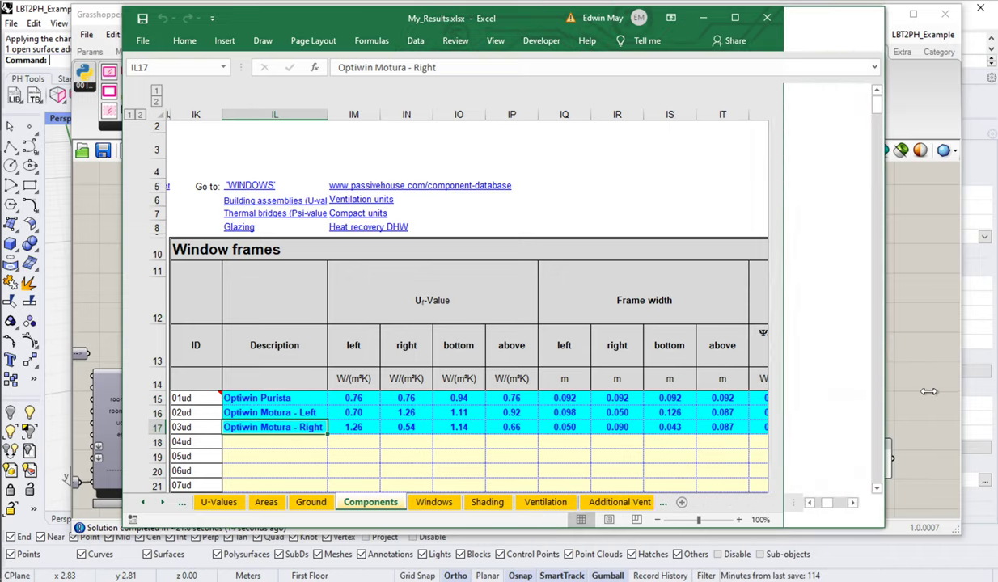
drag(353, 398, 517, 420)
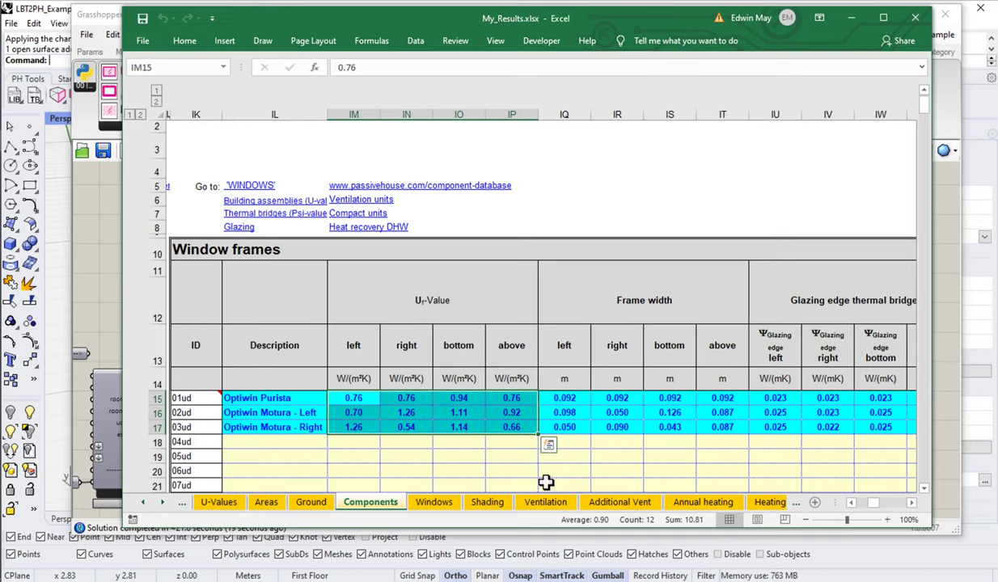
Open the Windows worksheet, narrow the Description column, and check the frame assignments of sliding doors SD1.1 and SD1.2
click(435, 503)
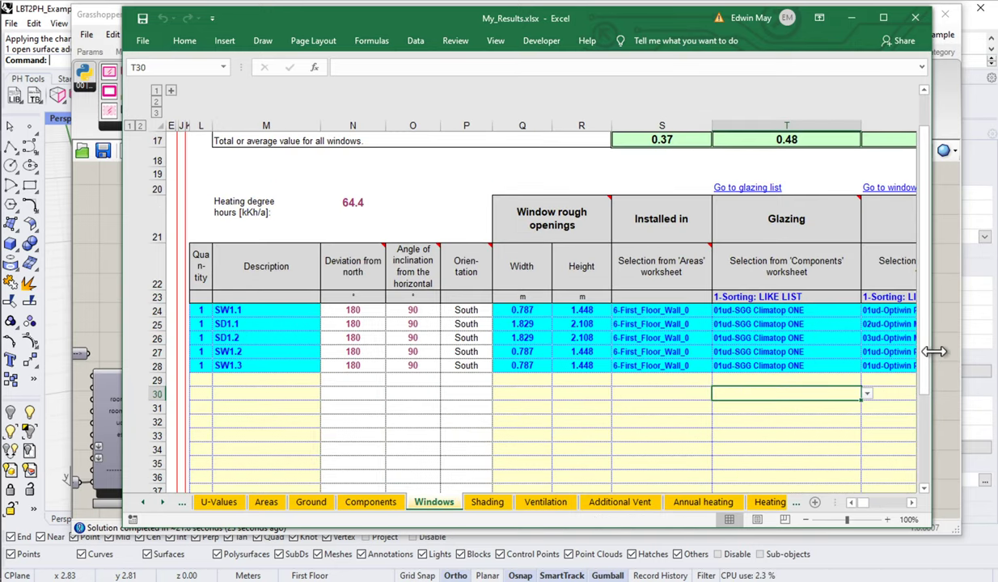
drag(934, 351, 970, 353)
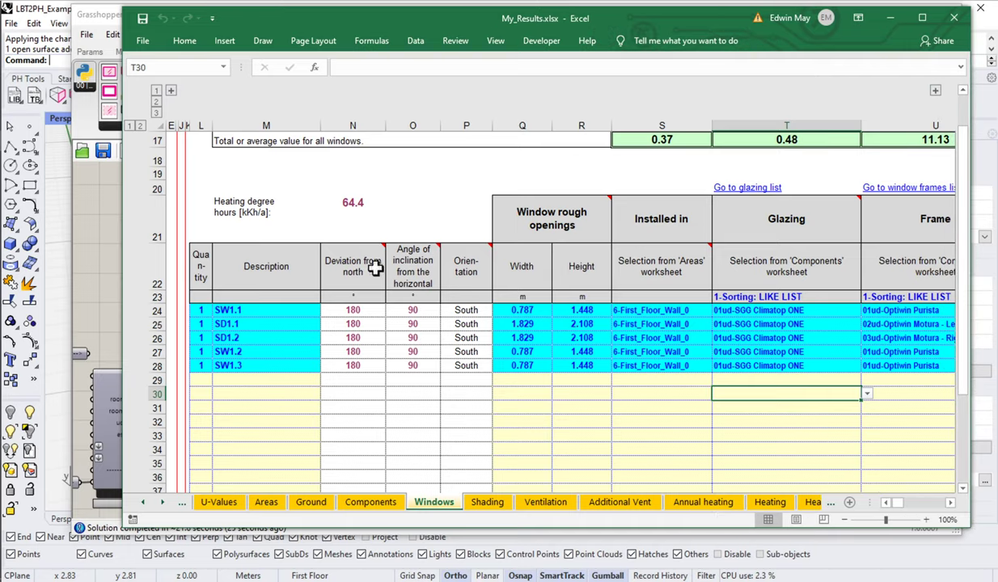
drag(320, 126, 275, 139)
drag(234, 324, 226, 334)
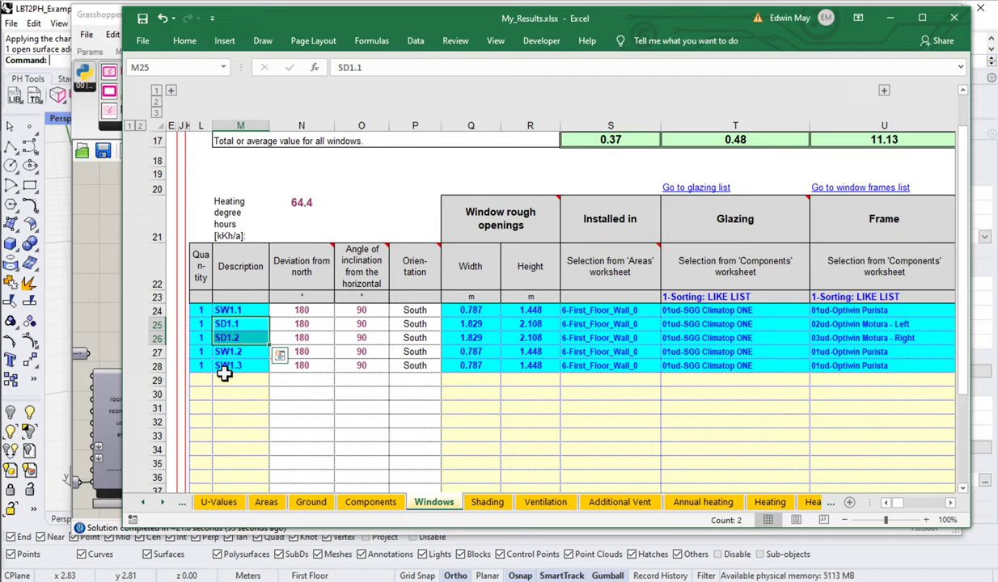
click(155, 323)
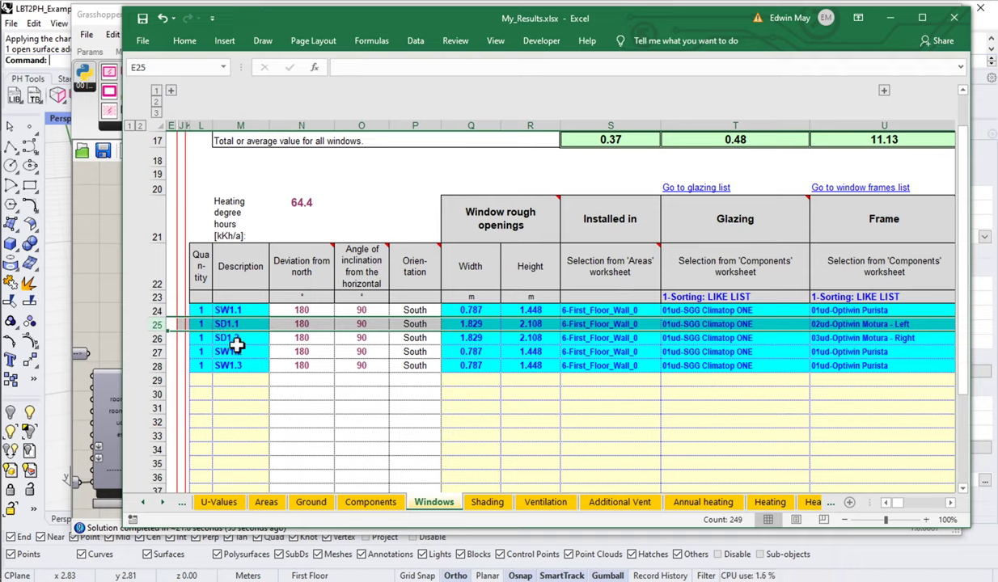
click(888, 338)
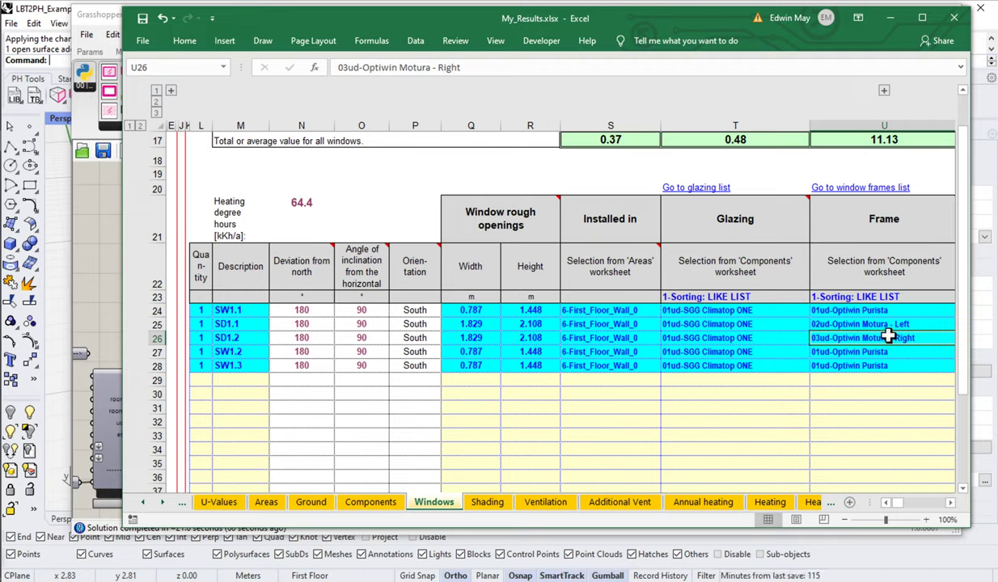
Return to the Grasshopper definition and examine how the first-floor Aperture and PHPP Aperture group feeds the room
click(106, 275)
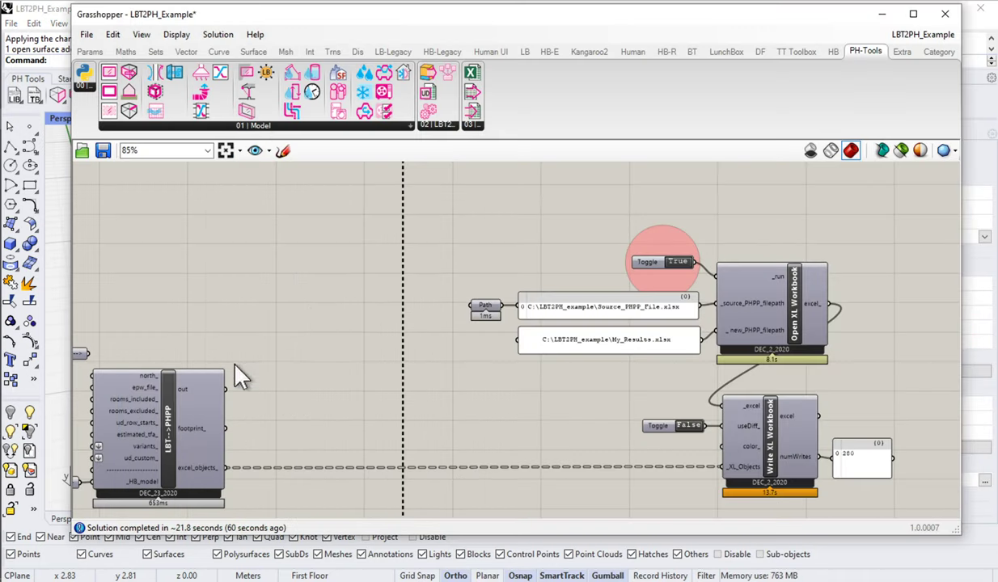
scroll(549, 267, down, 5)
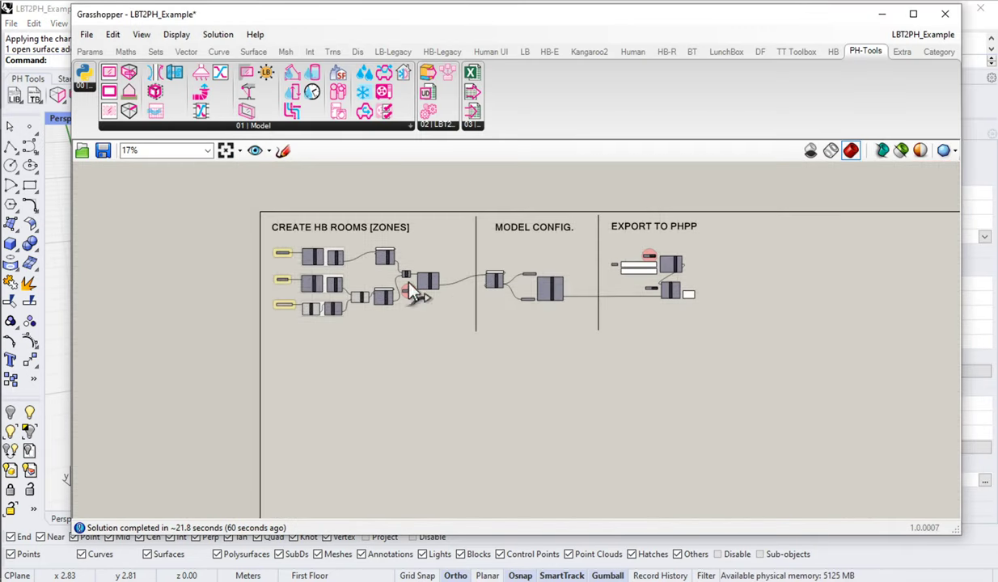
scroll(309, 280, up, 5)
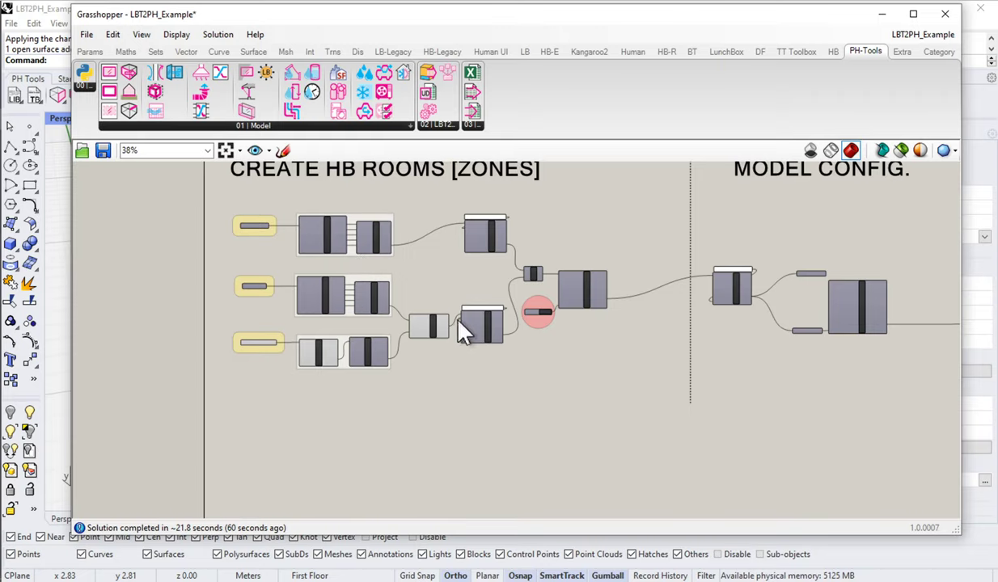
right_drag(464, 331, 430, 382)
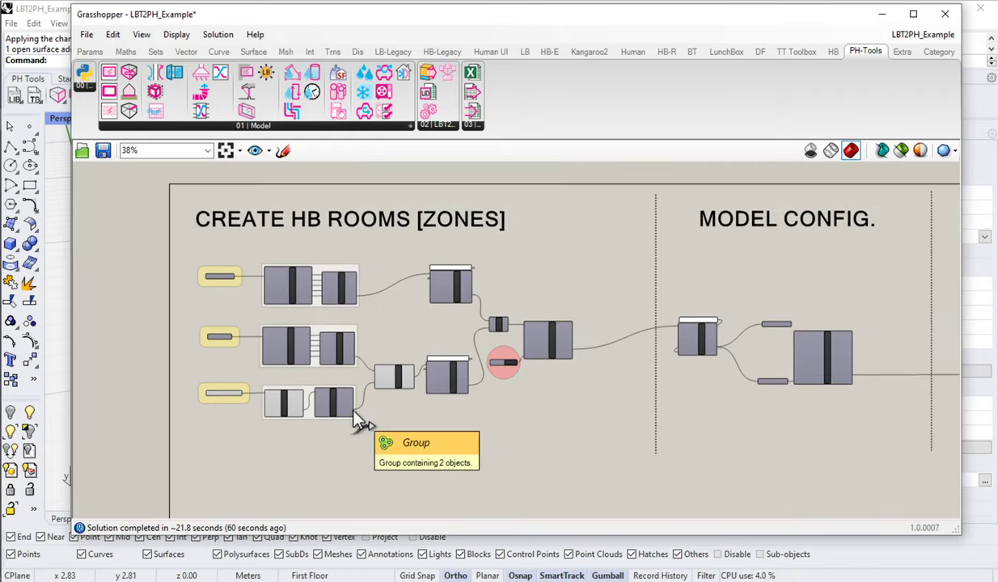
scroll(325, 437, up, 3)
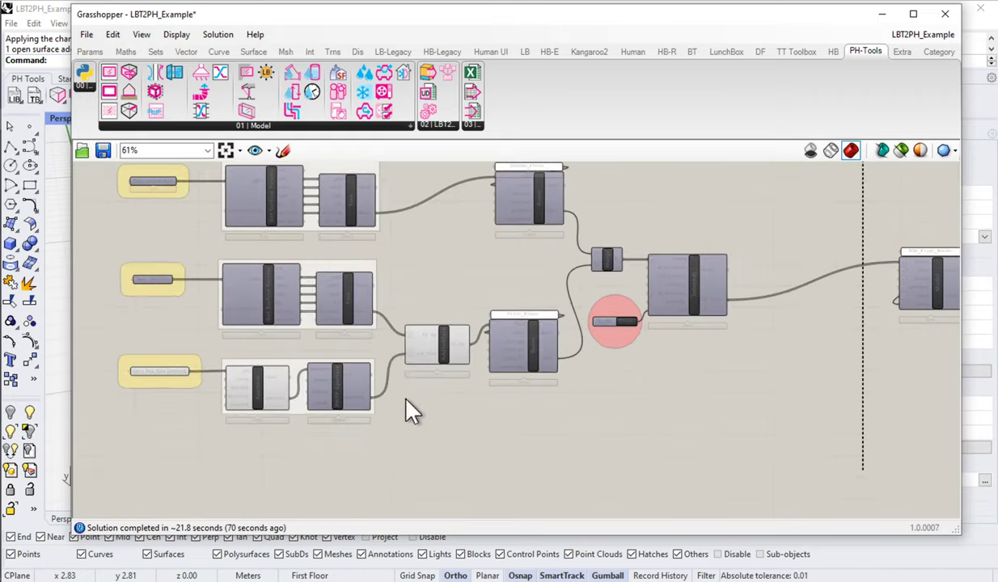
scroll(344, 385, up, 2)
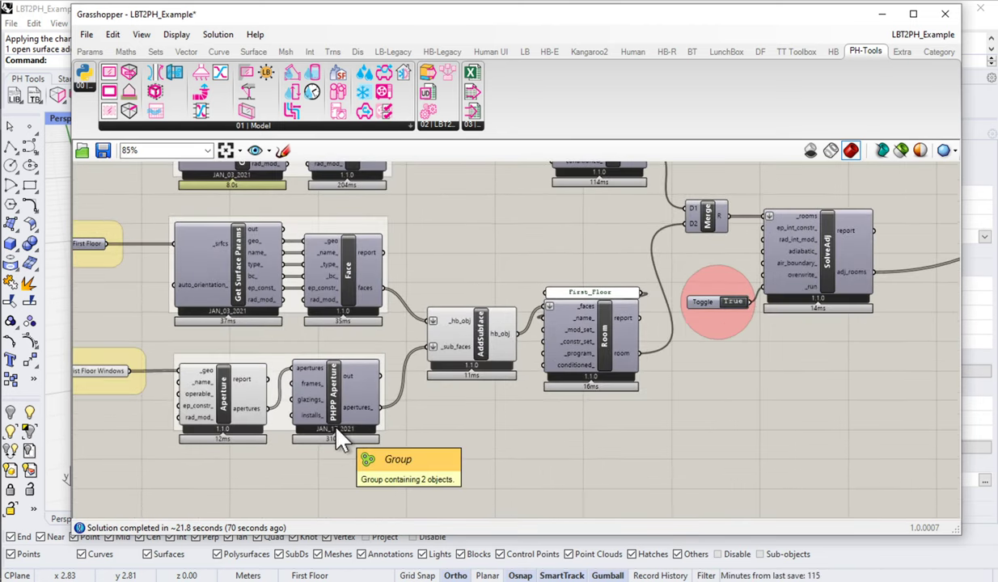
right_drag(367, 423, 499, 422)
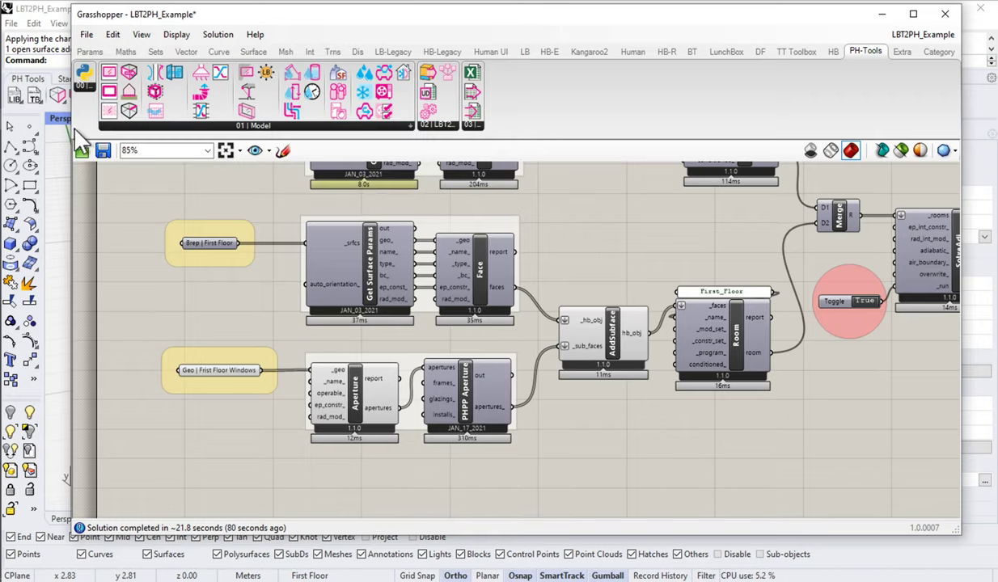
Narrow the Grasshopper window to expose the Rhino viewport, and compare the second-floor windows with the two floors' component chains
drag(72, 134, 338, 134)
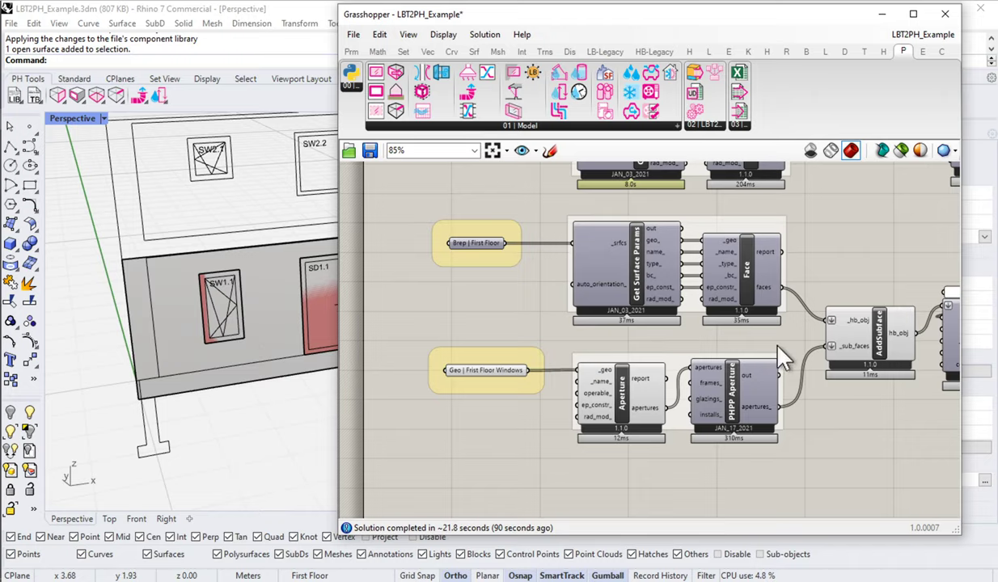
scroll(703, 356, down, 5)
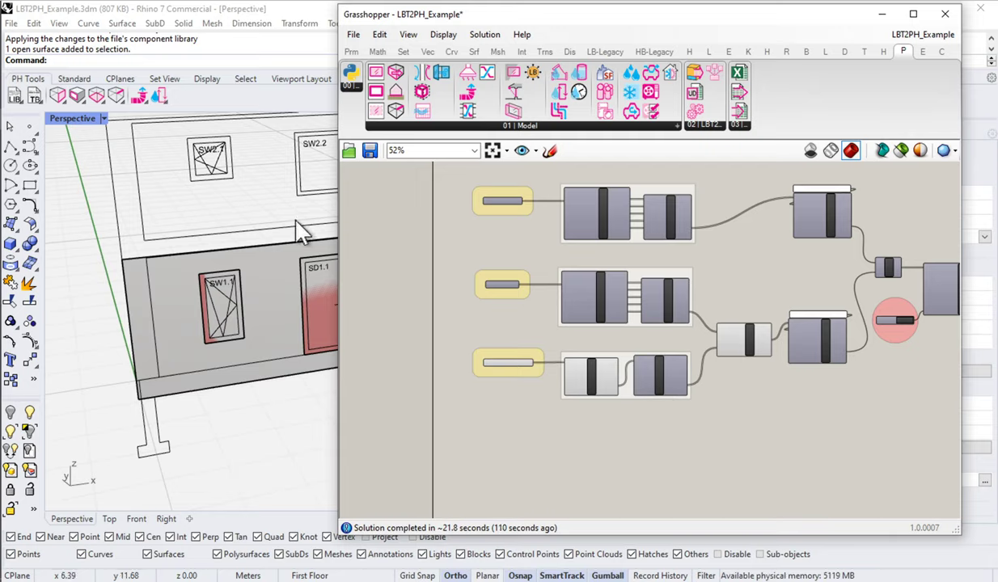
shift+right_drag(252, 217, 215, 251)
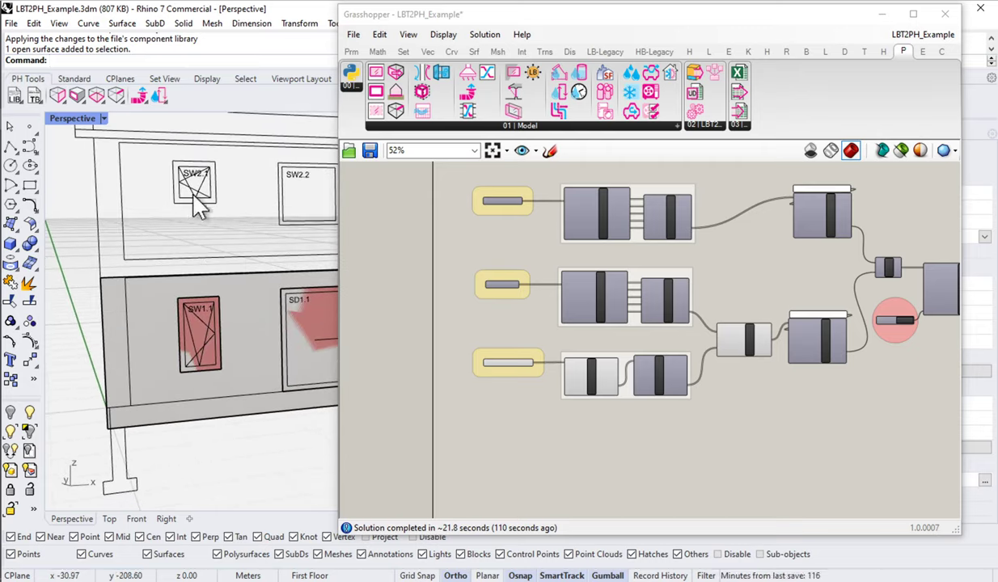
scroll(671, 227, up, 4)
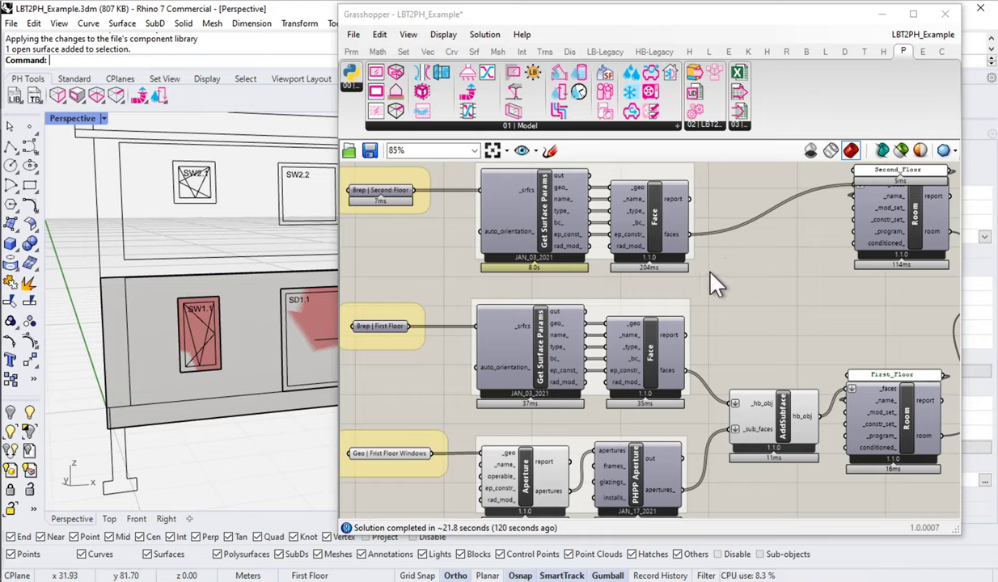
right_drag(697, 412, 715, 401)
scroll(716, 402, down, 2)
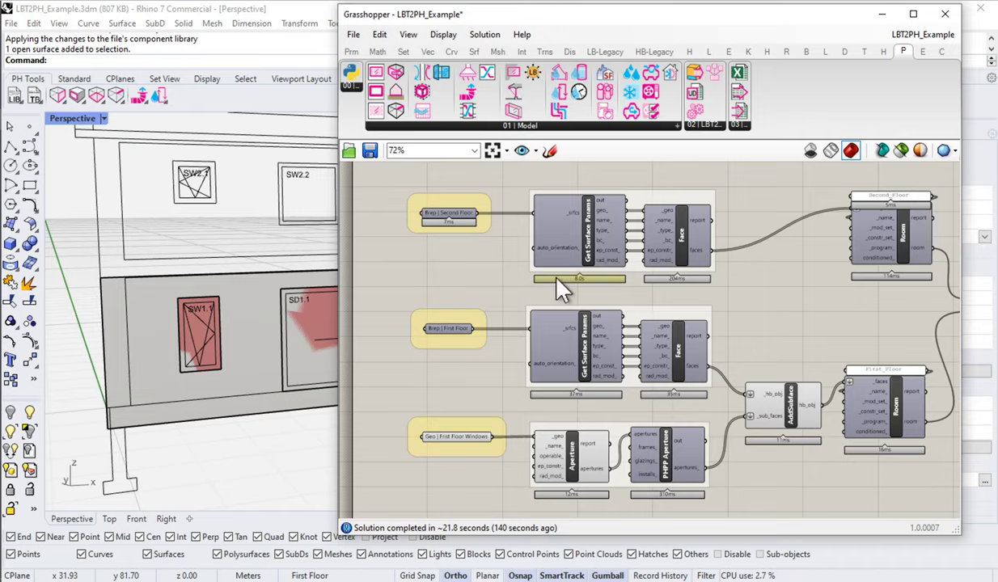
Switch to My_Results.xlsx and check the rough opening sizes and descriptions of the exported windows in the Windows worksheet
click(46, 128)
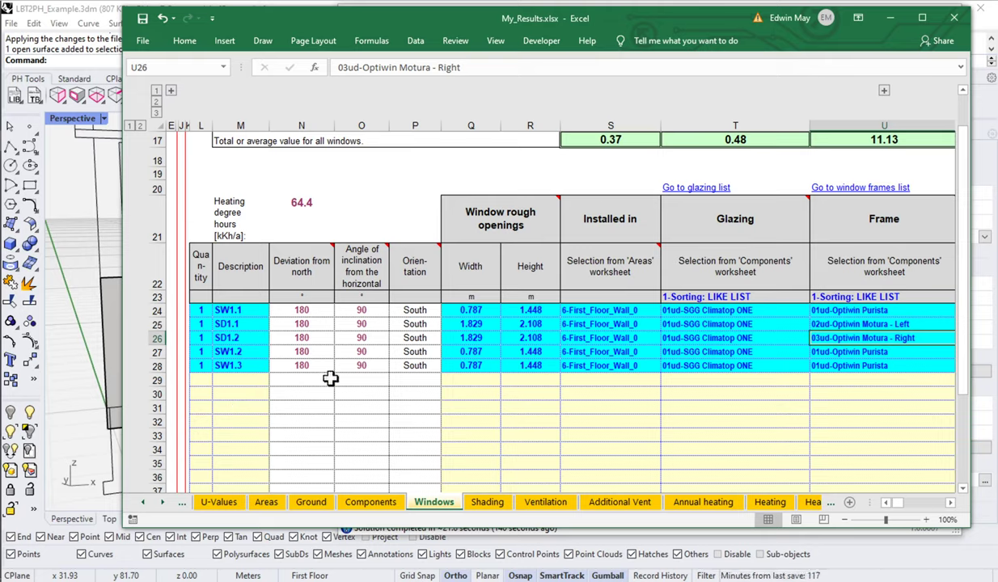
drag(463, 314, 533, 379)
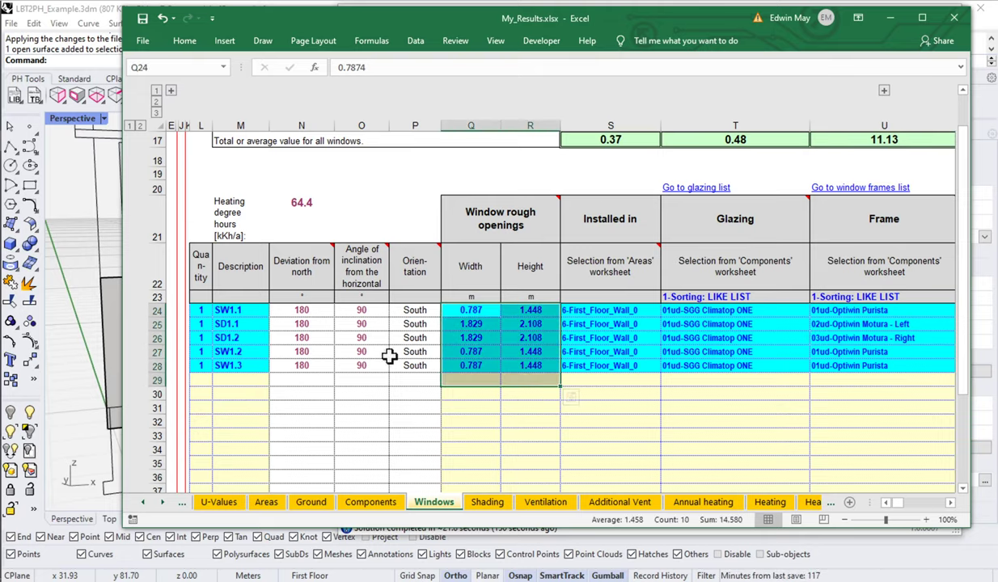
drag(247, 310, 244, 366)
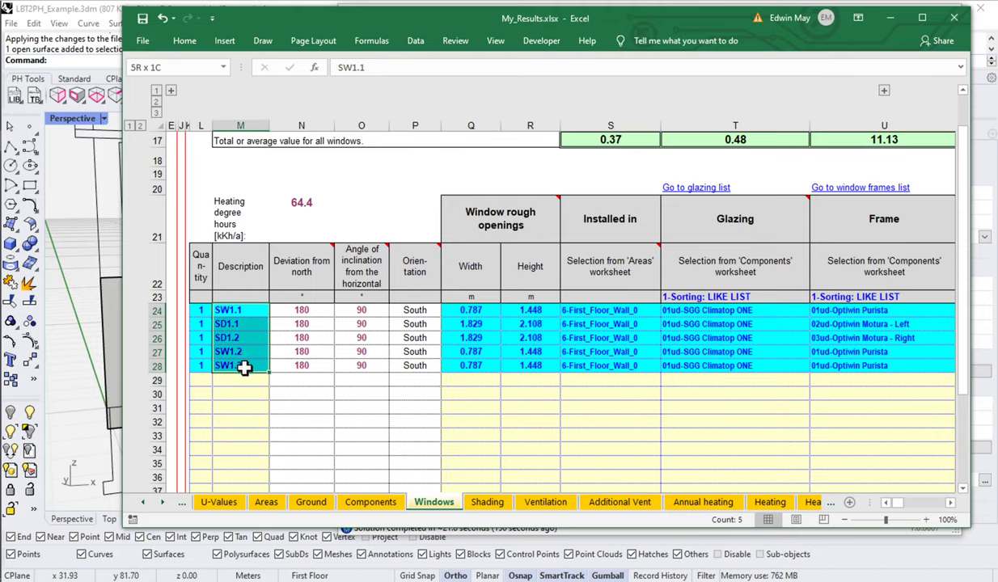